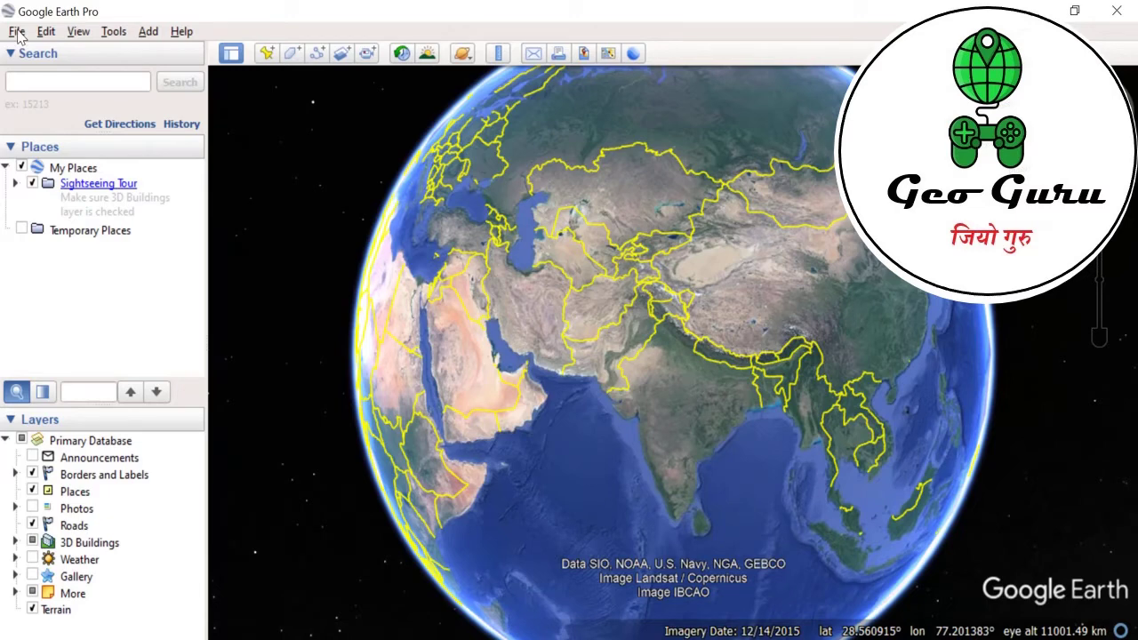
pyautogui.click(17, 32)
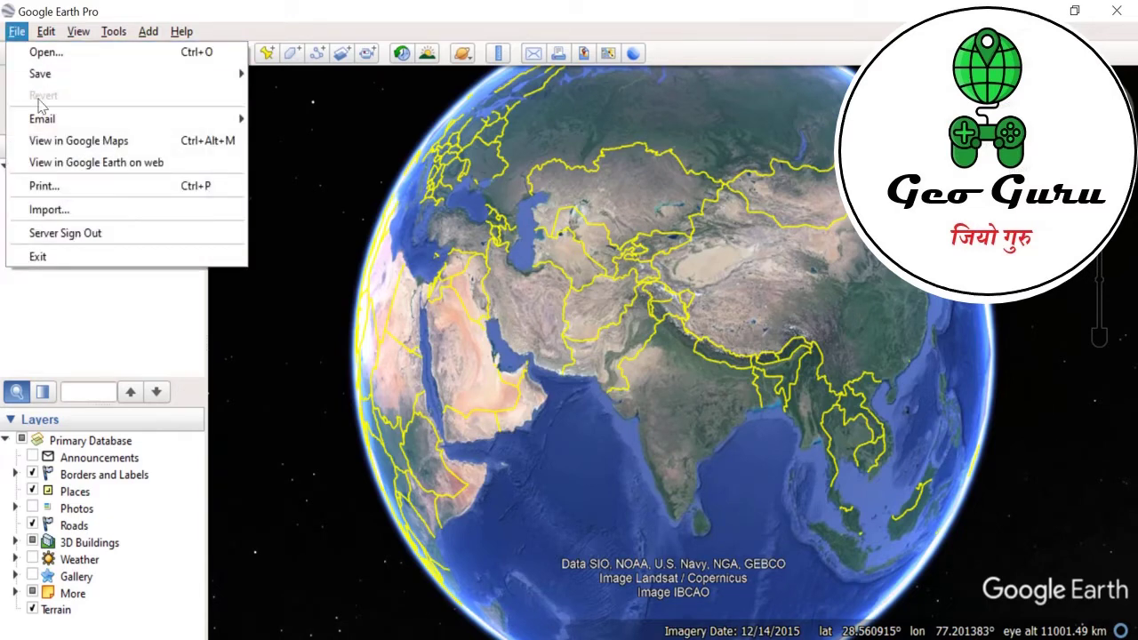
pyautogui.click(49, 210)
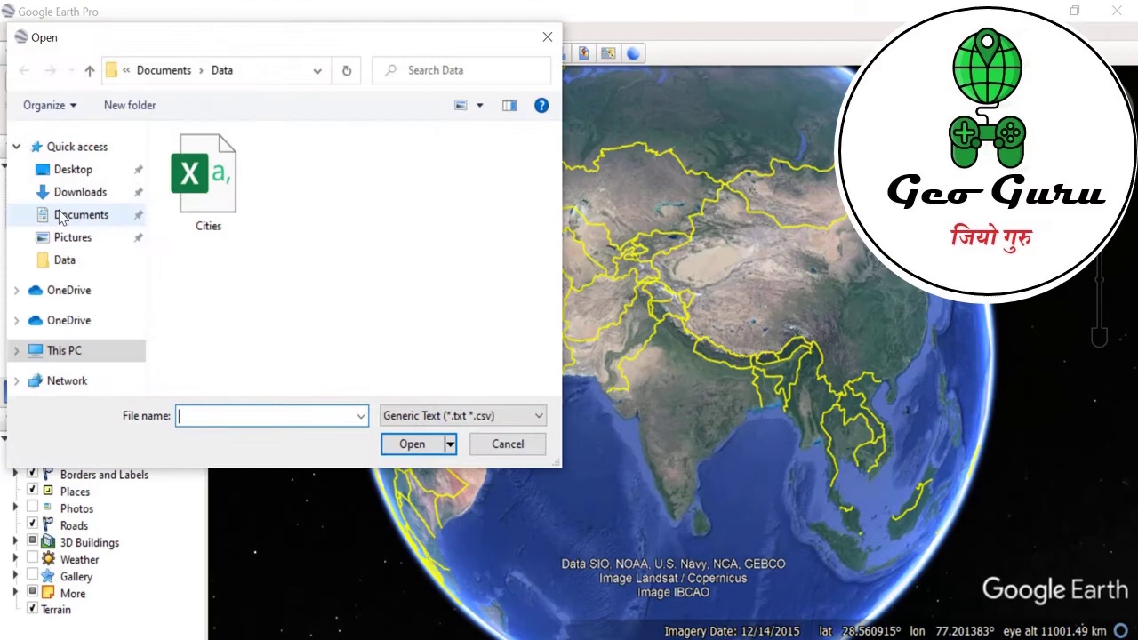
pyautogui.click(396, 418)
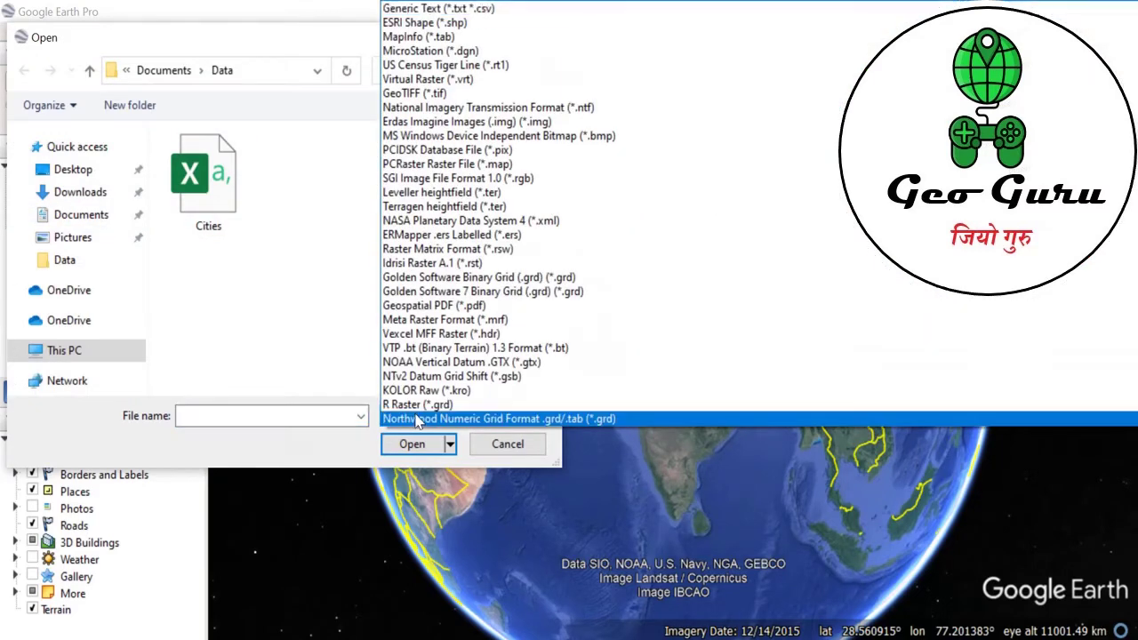
pyautogui.click(418, 420)
pyautogui.click(417, 418)
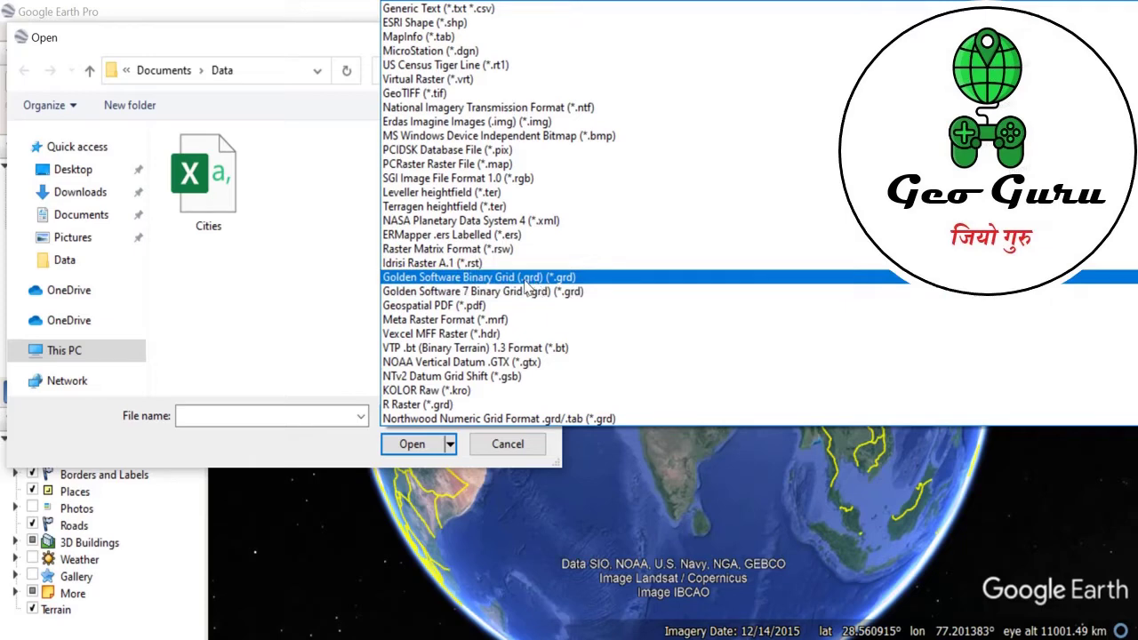
pyautogui.click(427, 93)
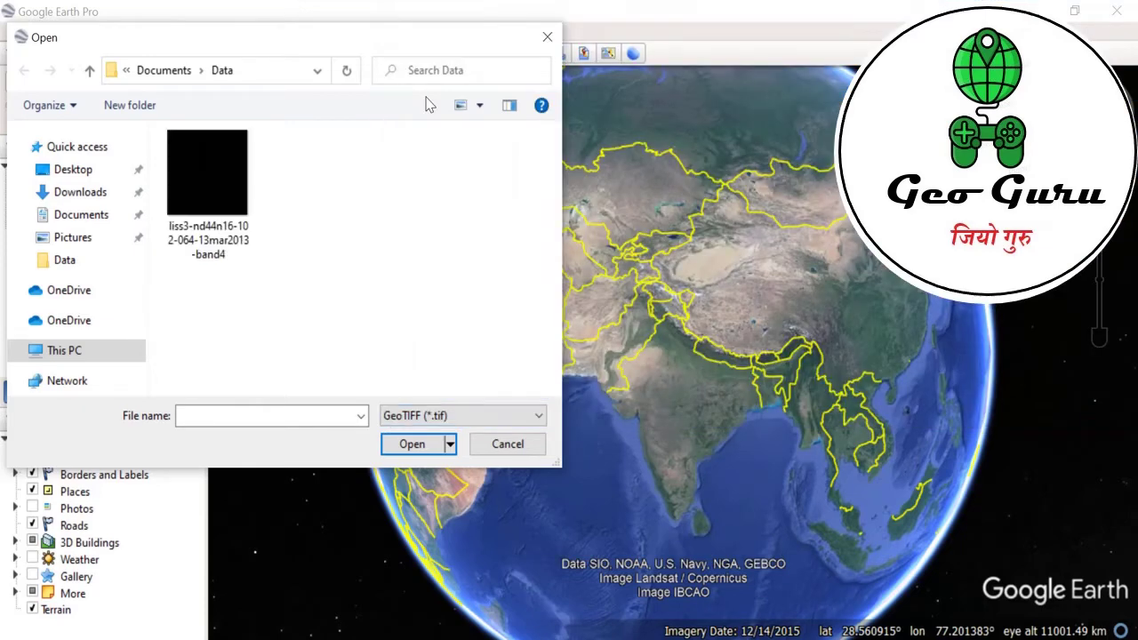
pyautogui.click(206, 246)
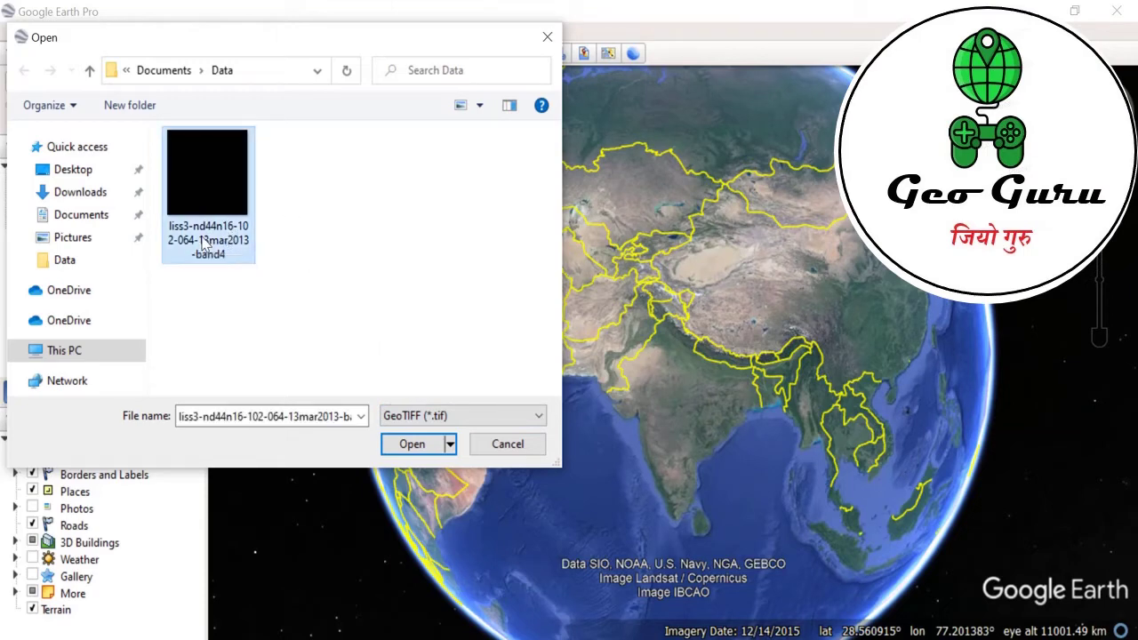
pyautogui.click(398, 450)
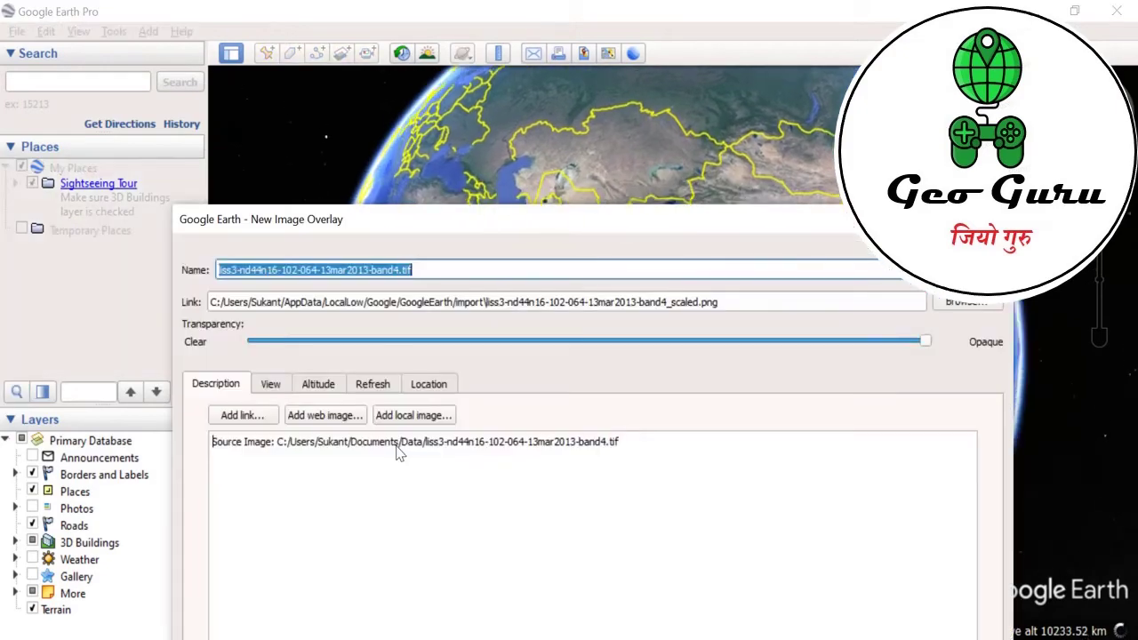
# Review the new image overlay's view, altitude, refresh and location settings
pyautogui.moveTo(456, 225); pyautogui.dragTo(429, 110)
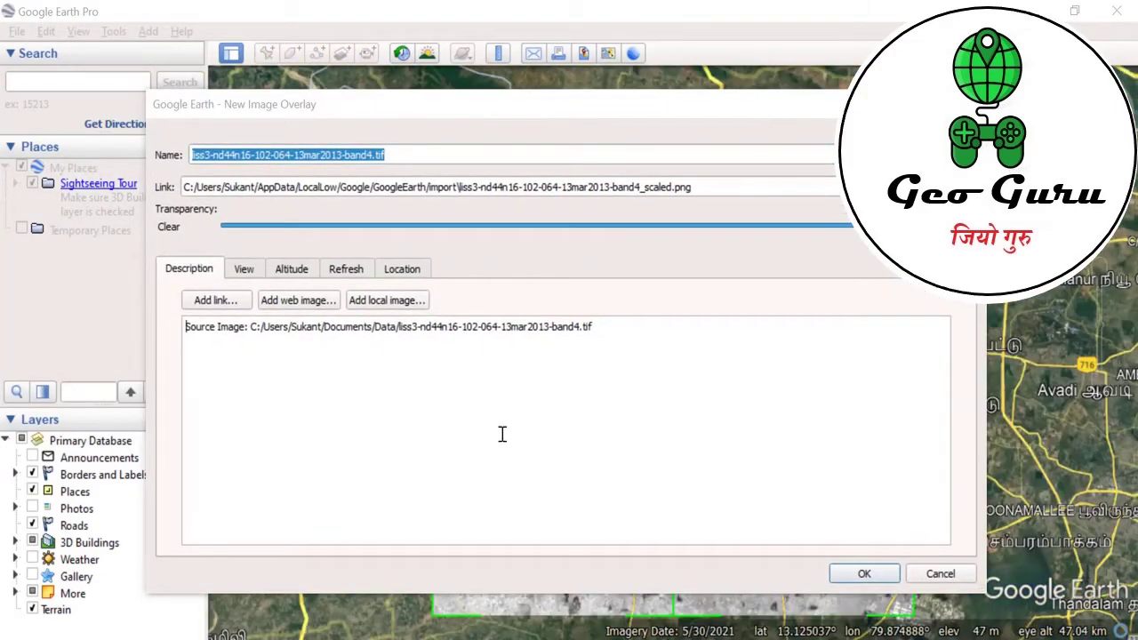
pyautogui.click(245, 270)
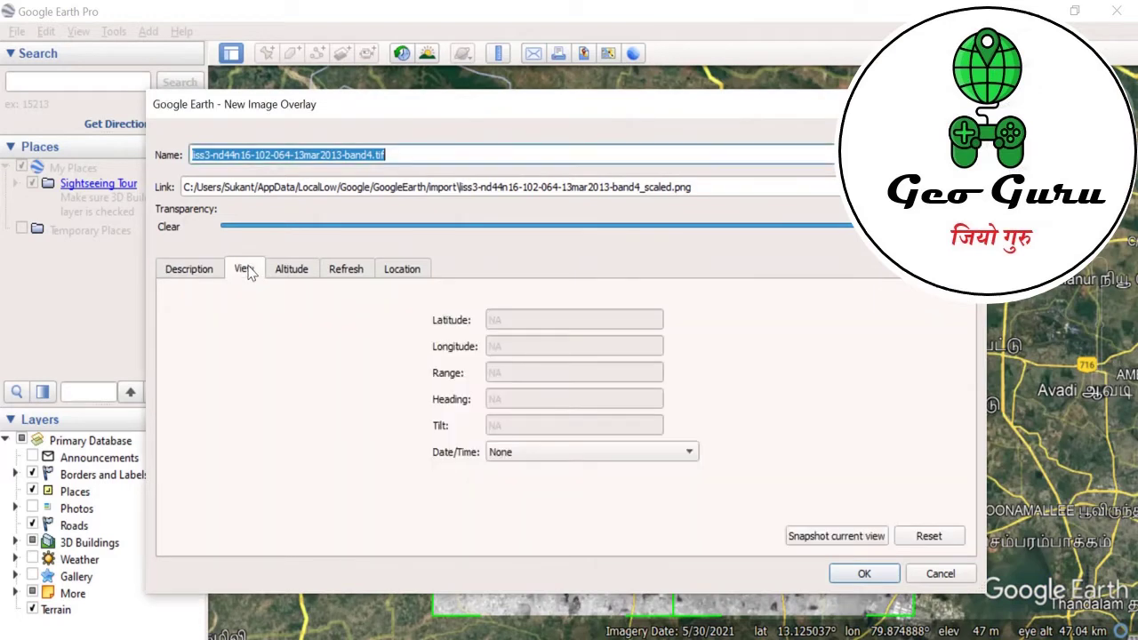
pyautogui.click(285, 270)
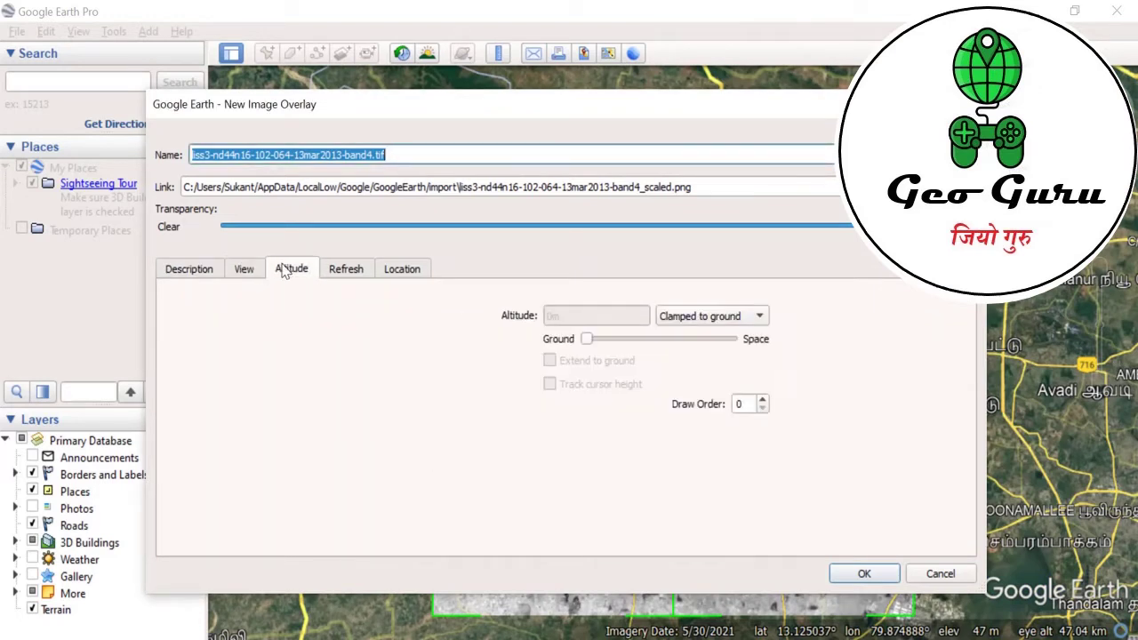
pyautogui.click(355, 269)
pyautogui.click(402, 274)
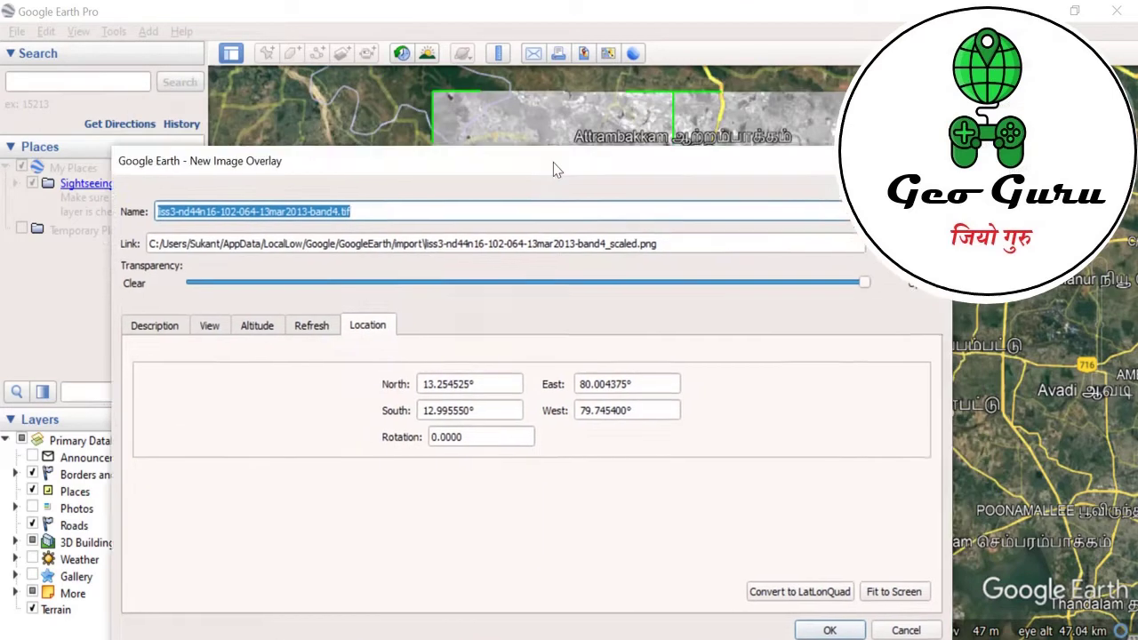
# Move the overlay dialog aside and inspect how the image lines up with the map around Poondi Lake
pyautogui.moveTo(585, 114); pyautogui.dragTo(360, 557)
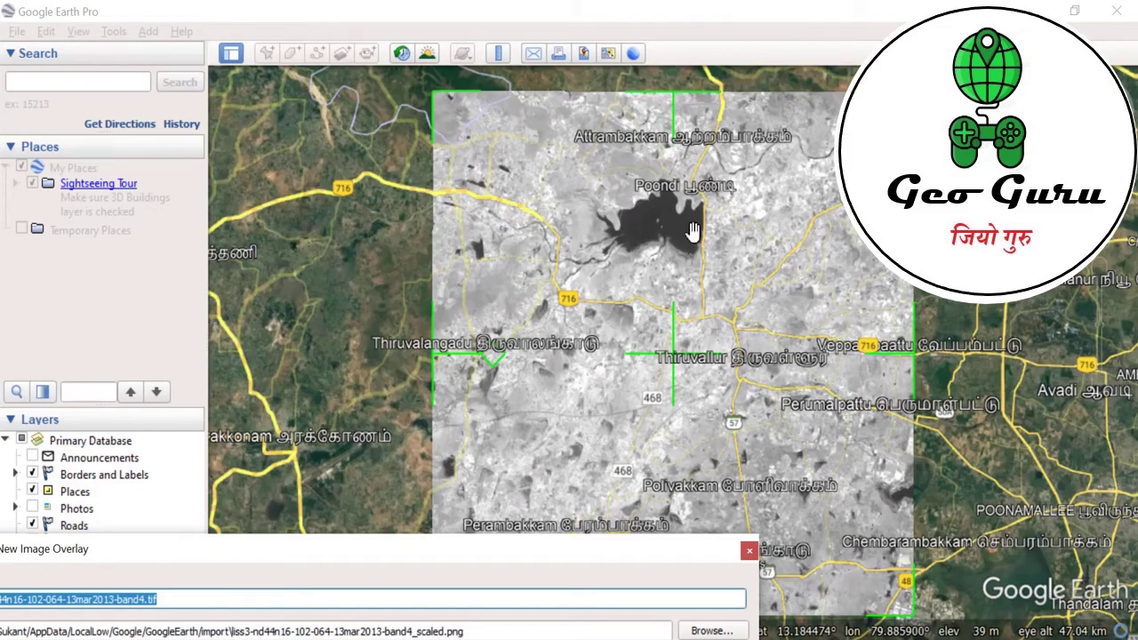
pyautogui.scroll(2, 692, 233)
pyautogui.scroll(3, 692, 233)
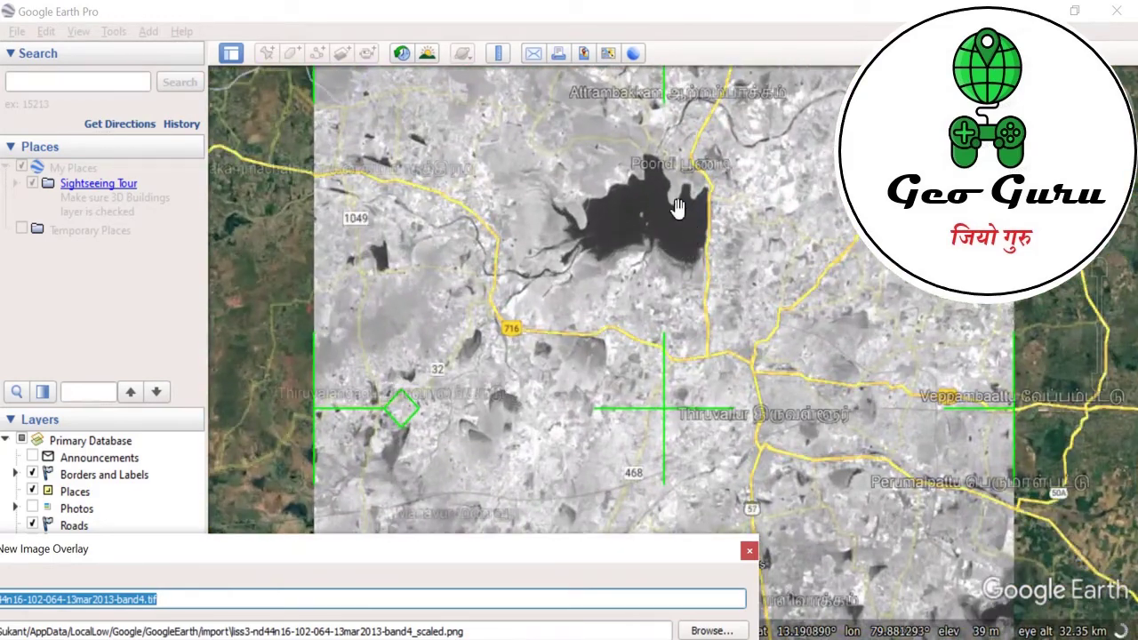
pyautogui.scroll(2, 654, 176)
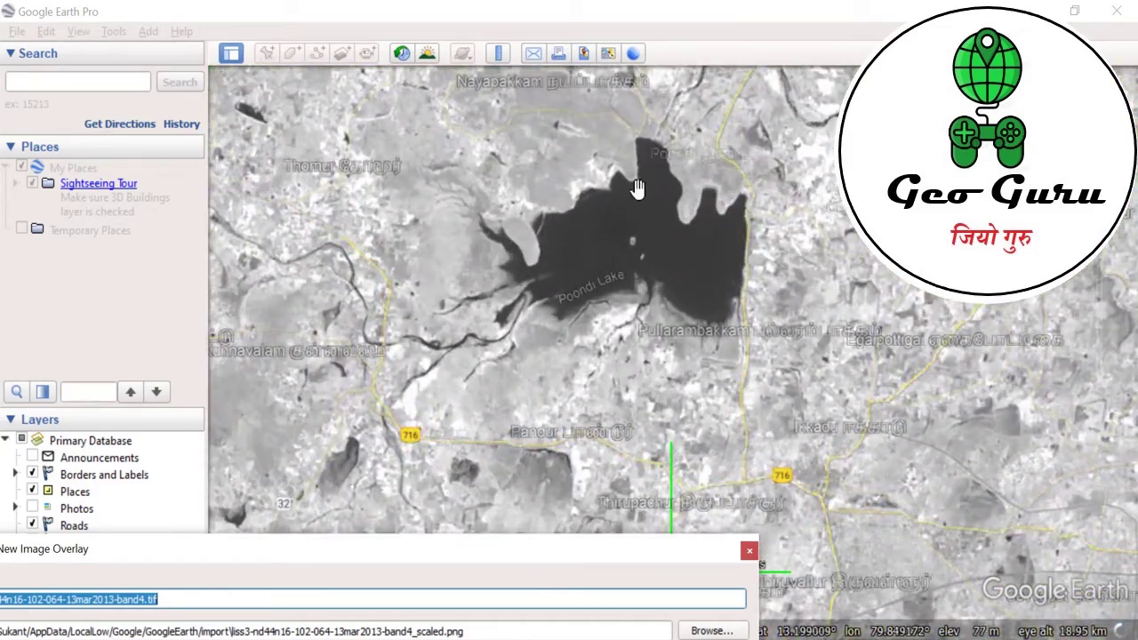
pyautogui.scroll(-3, 586, 257)
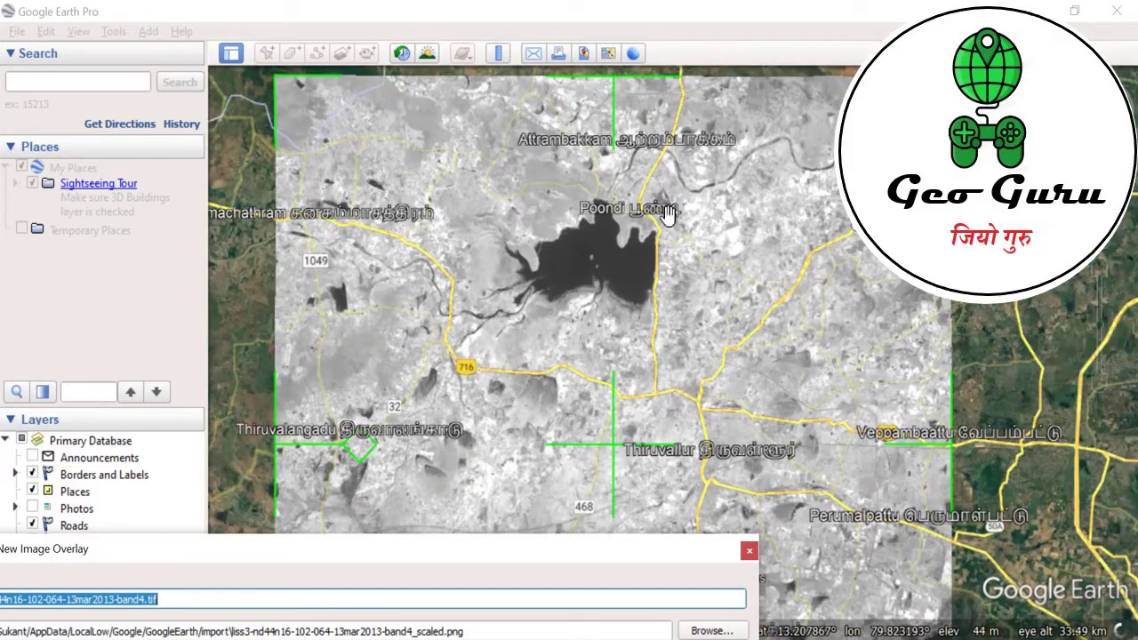
# Bring the overlay dialog back into view and accept the new image overlay with its imported location
pyautogui.moveTo(447, 539); pyautogui.dragTo(657, 160)
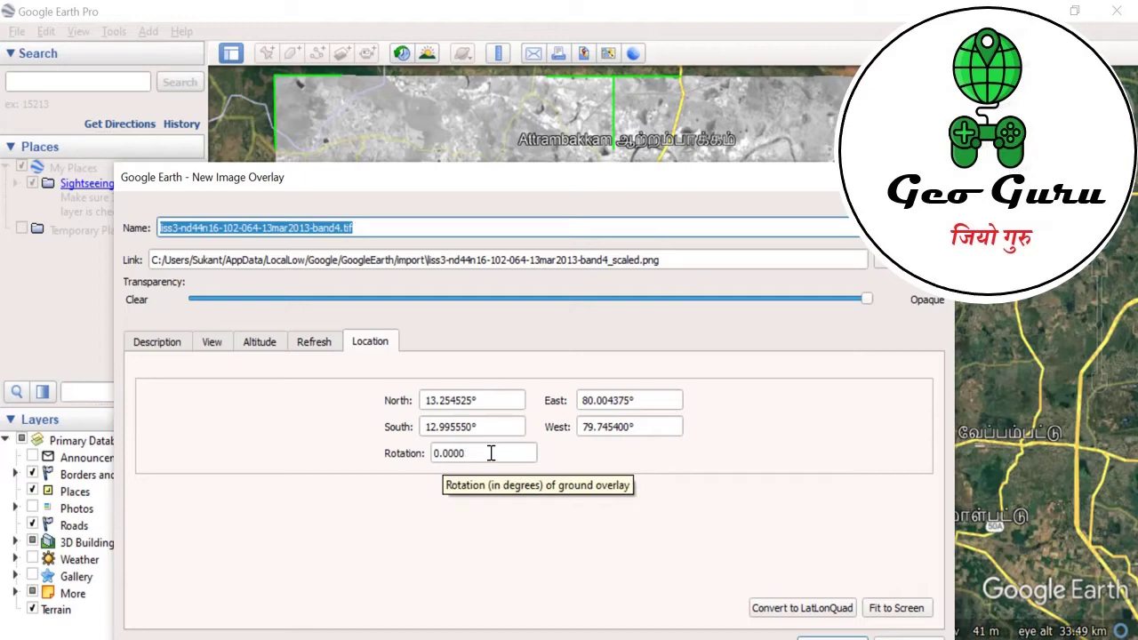
pyautogui.moveTo(626, 185); pyautogui.dragTo(679, 121)
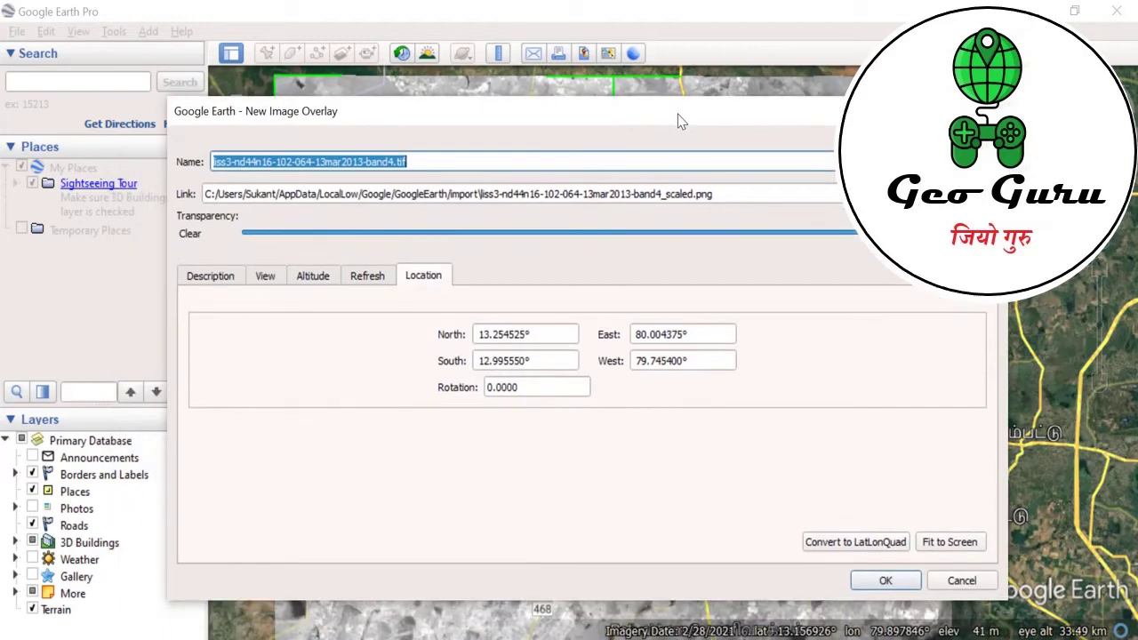
pyautogui.click(886, 582)
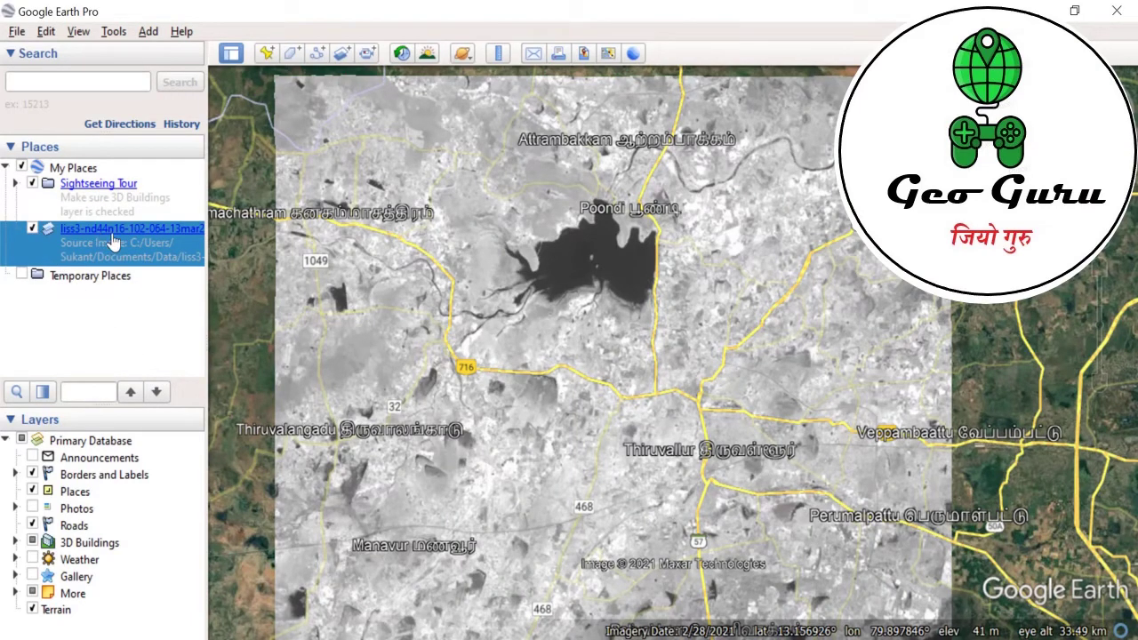
# Hide and redisplay the liss3 image overlay in My Places to compare it with the base imagery
pyautogui.click(98, 294)
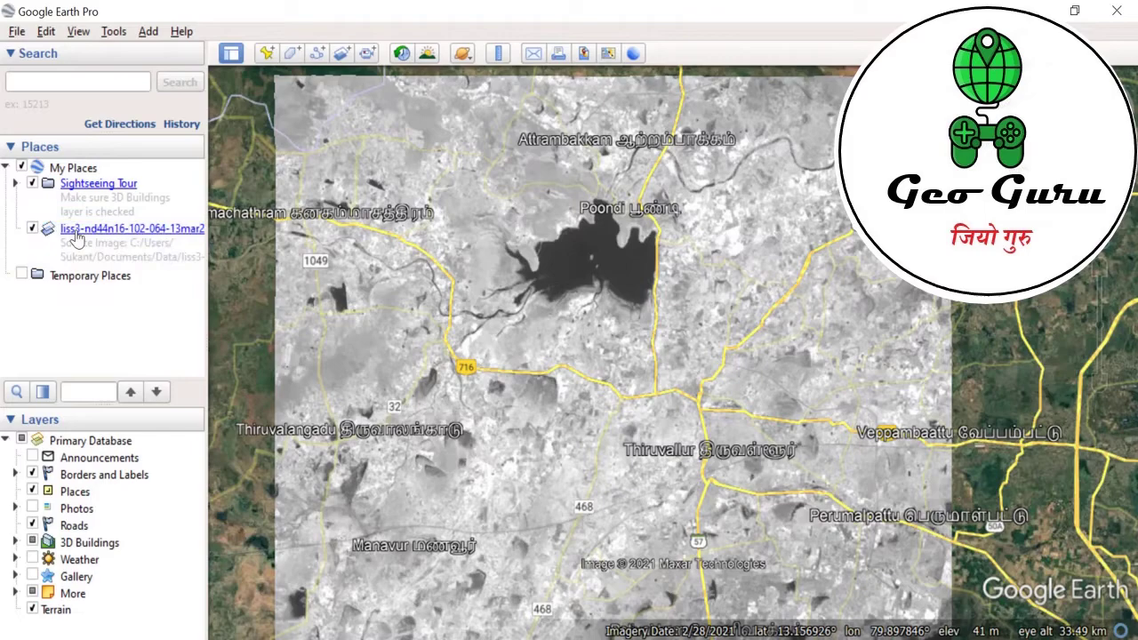
pyautogui.click(33, 229)
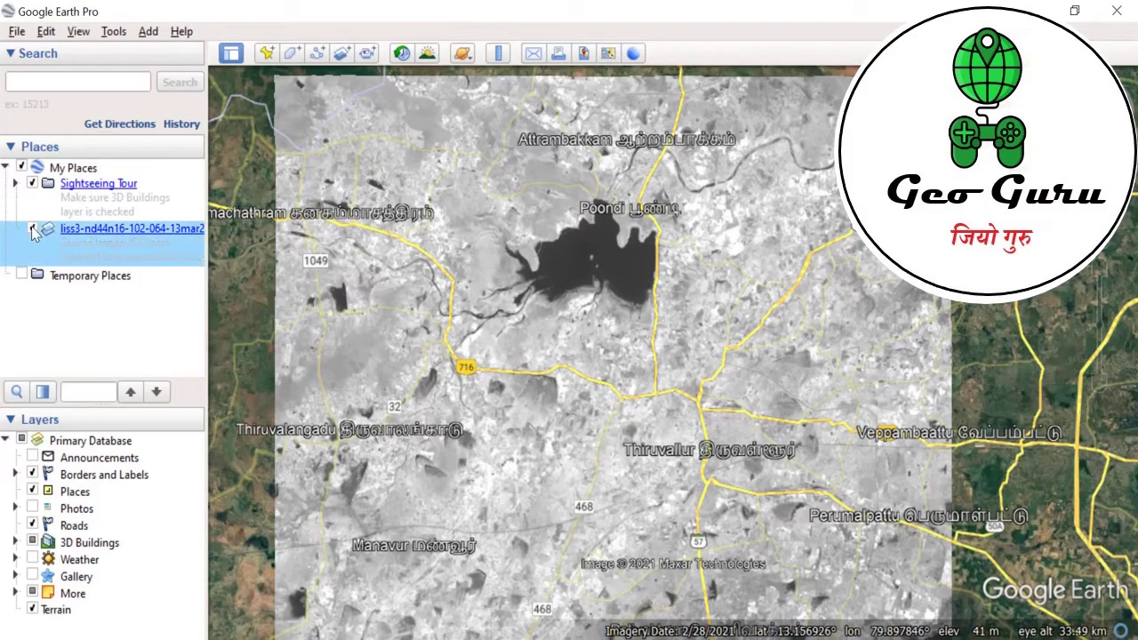
pyautogui.click(33, 230)
# Examine the Poondi Dam area up close, switching the liss3 overlay on and off to compare it with the base imagery
pyautogui.scroll(5, 572, 218)
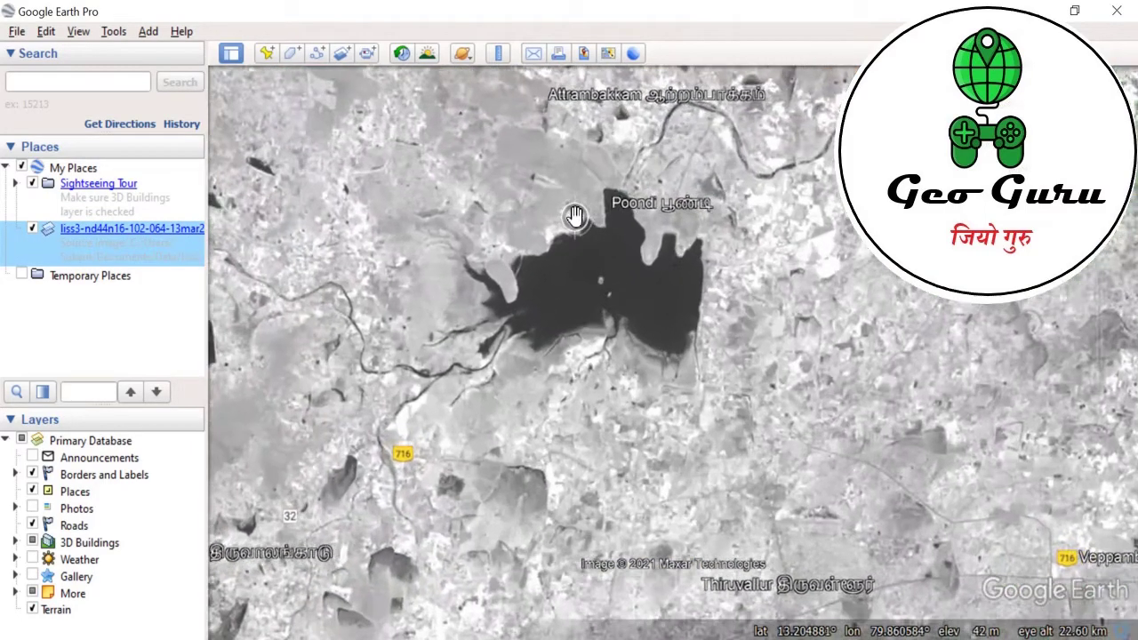
pyautogui.scroll(4, 640, 161)
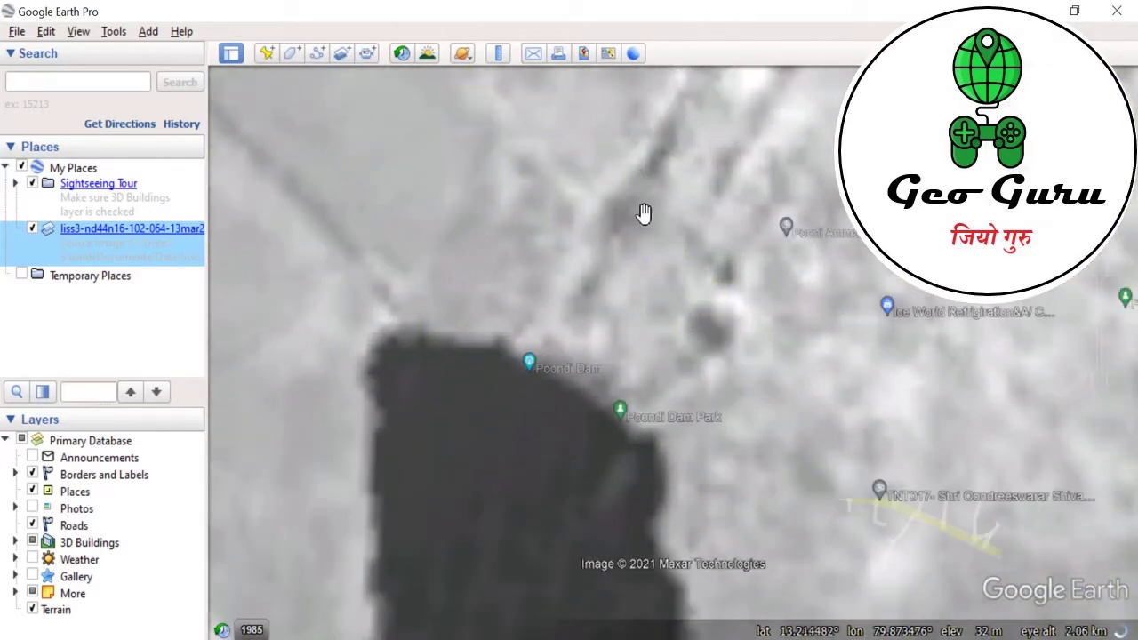
pyautogui.moveTo(666, 281); pyautogui.dragTo(483, 381)
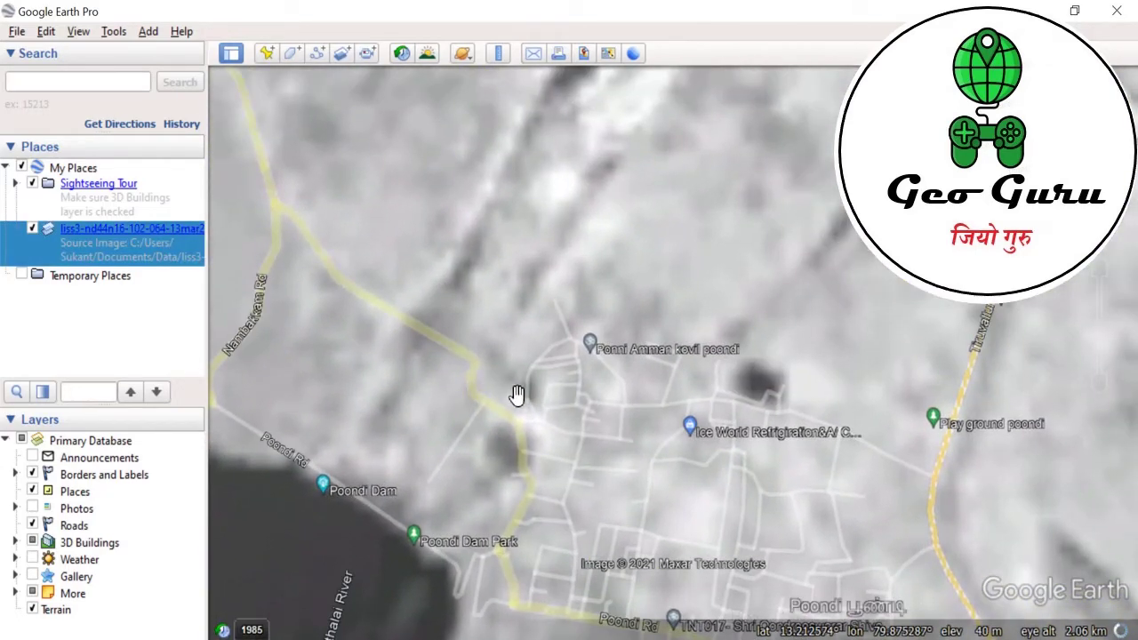
pyautogui.moveTo(400, 394); pyautogui.dragTo(560, 376)
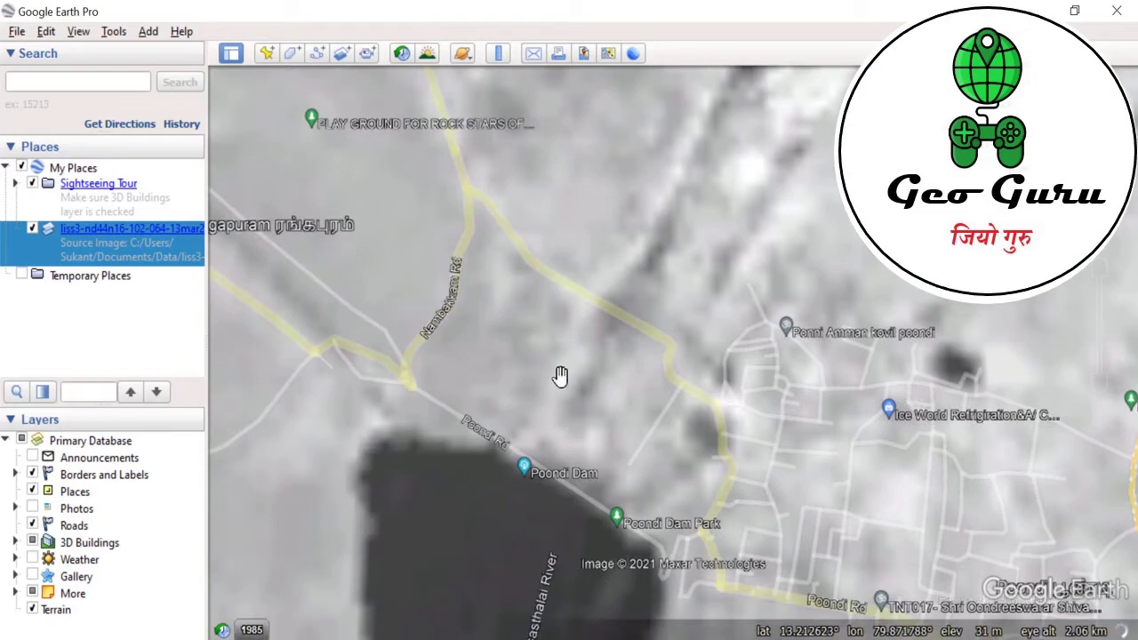
pyautogui.click(32, 229)
pyautogui.click(32, 229)
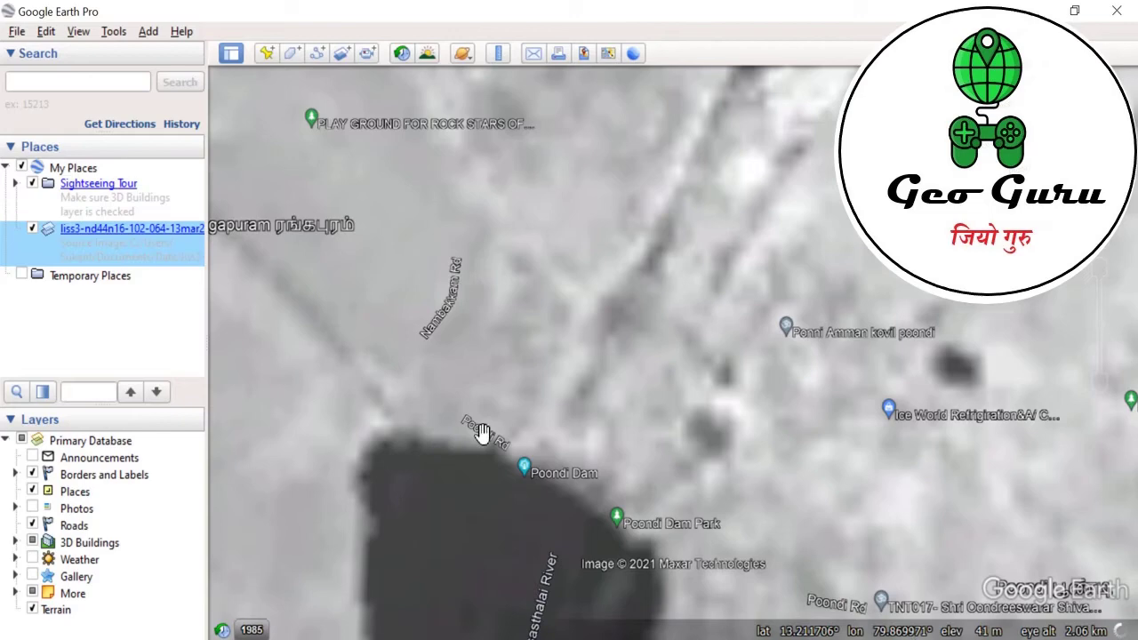
pyautogui.click(32, 228)
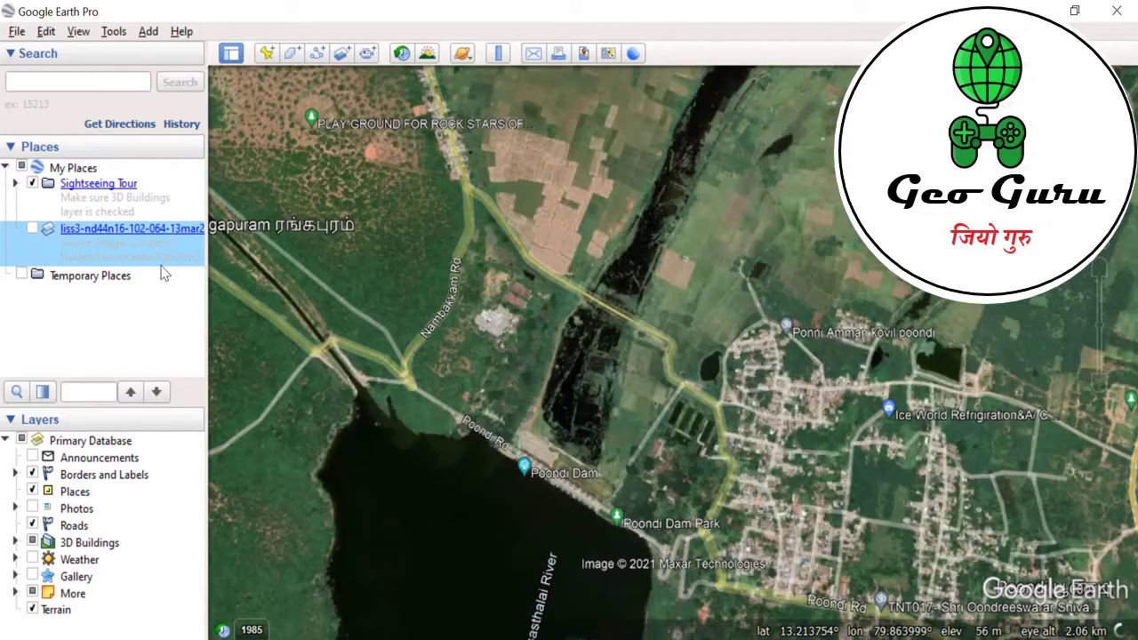
pyautogui.click(33, 229)
pyautogui.click(33, 228)
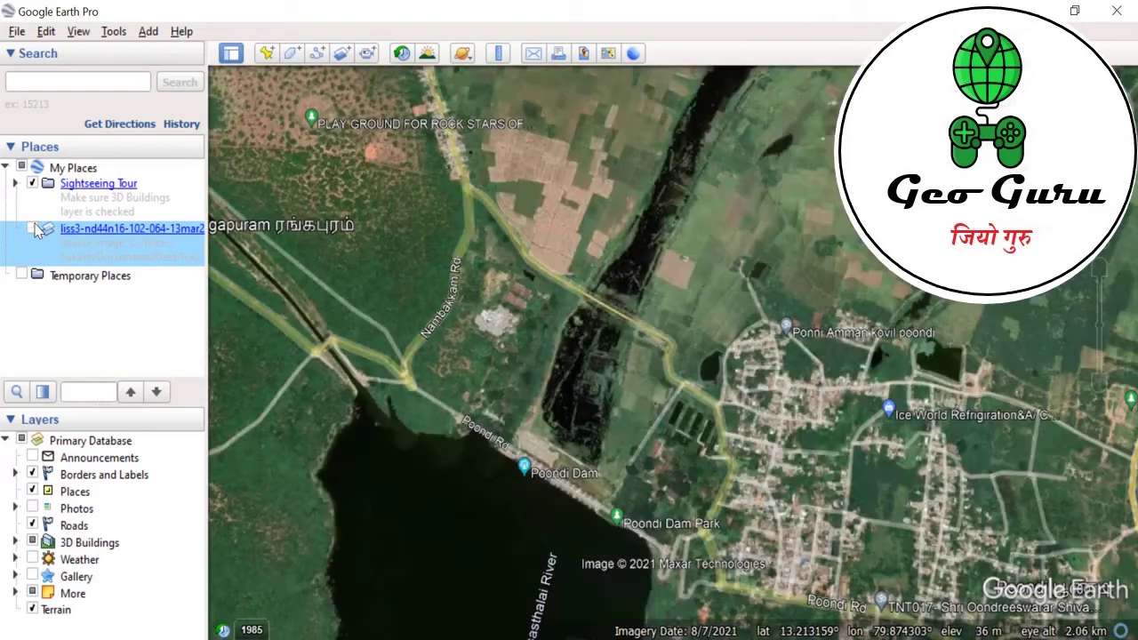
pyautogui.click(33, 228)
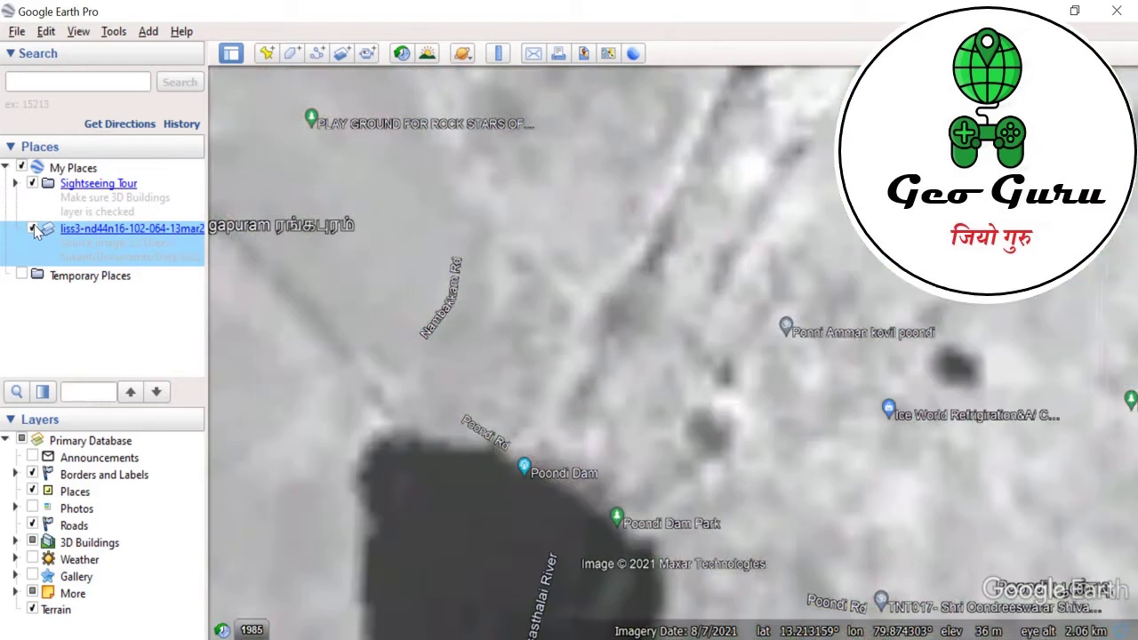
pyautogui.click(33, 229)
# Return to a wider view of Poondi Lake and display the liss3 overlay again
pyautogui.scroll(-2, 720, 431)
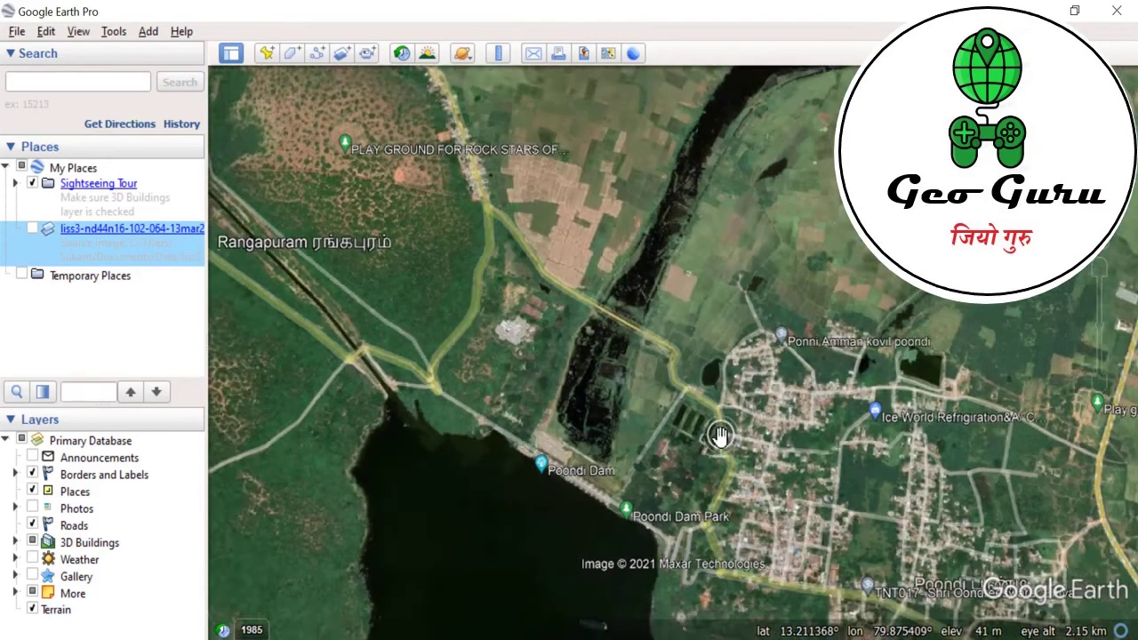
pyautogui.scroll(-4, 720, 431)
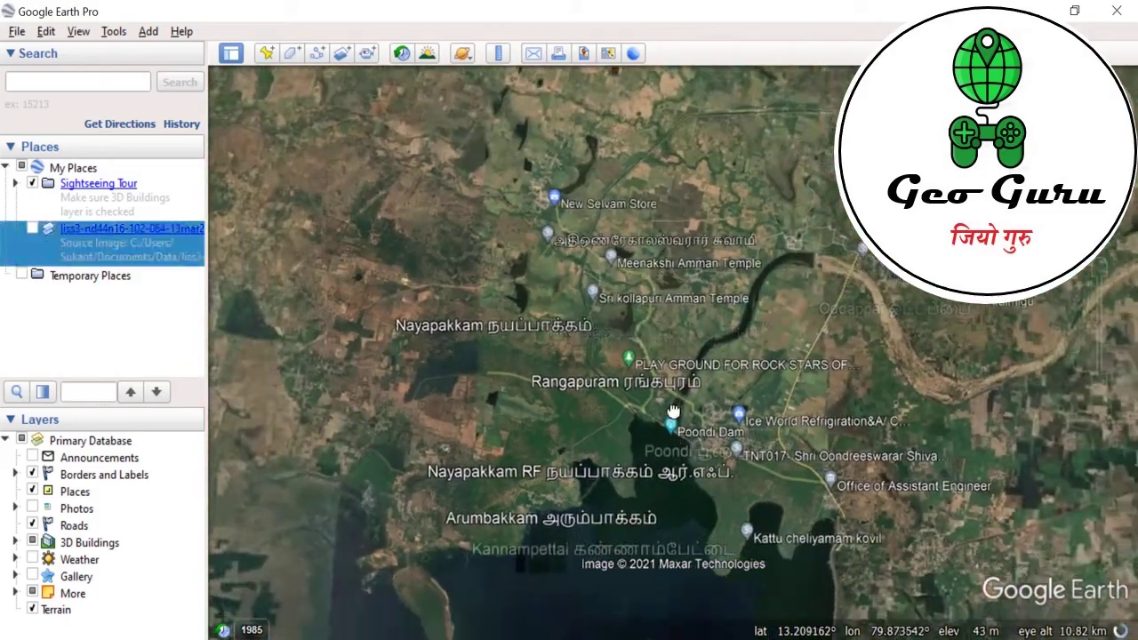
pyautogui.scroll(-3, 631, 307)
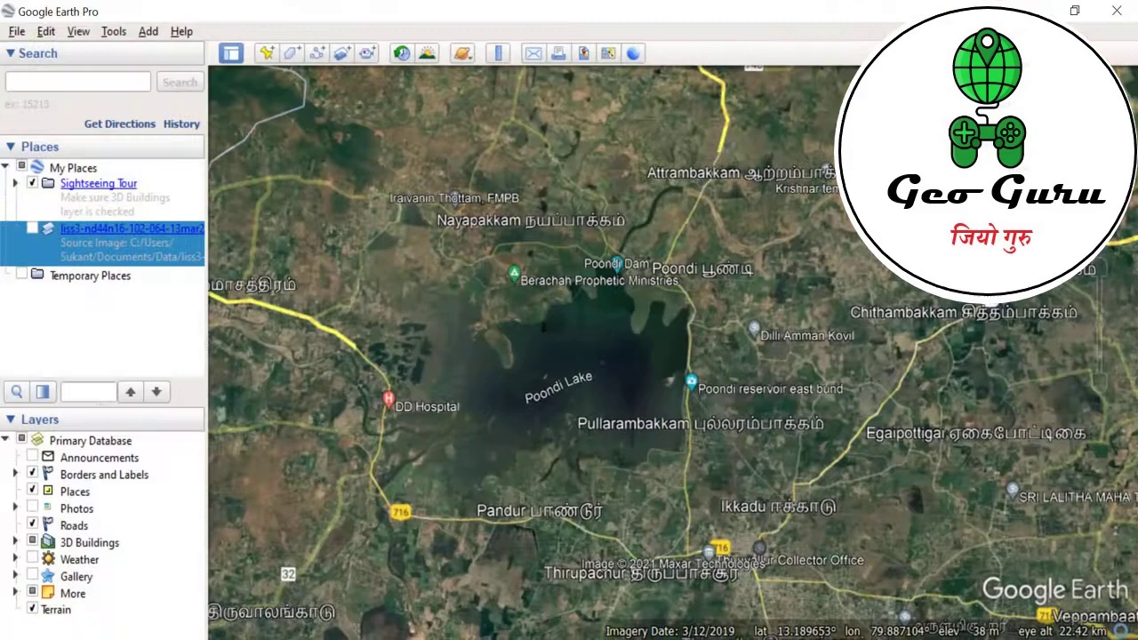
pyautogui.click(34, 230)
# Try adjusting the liss3 overlay's northeast corner on the map through its properties, and discard the edit
pyautogui.rightClick(78, 229)
pyautogui.click(123, 438)
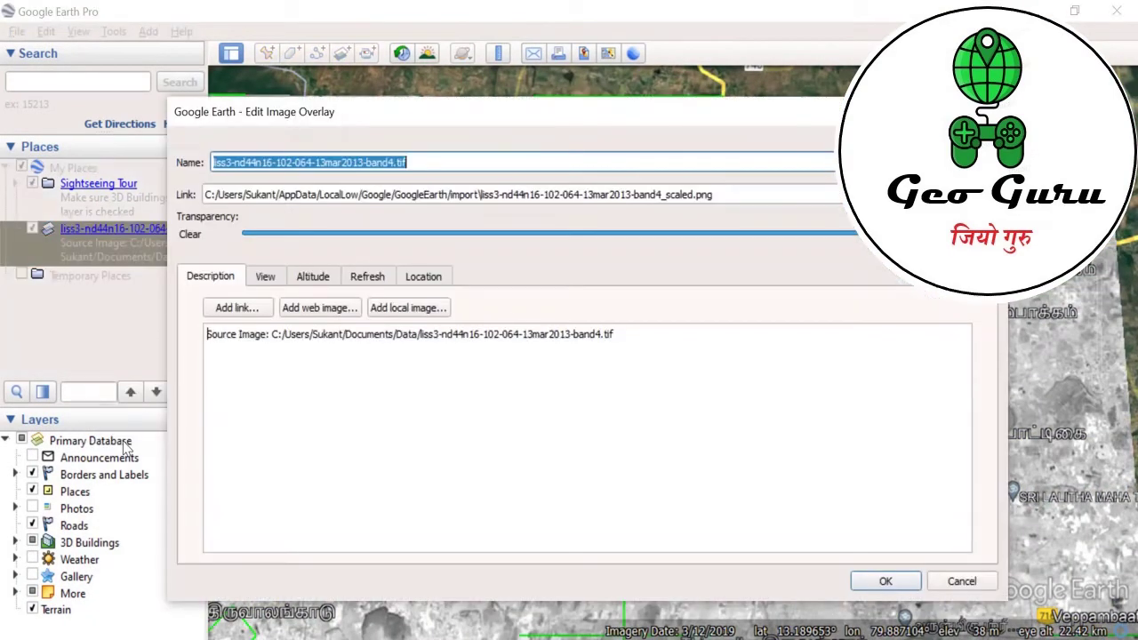
pyautogui.moveTo(636, 114); pyautogui.dragTo(664, 408)
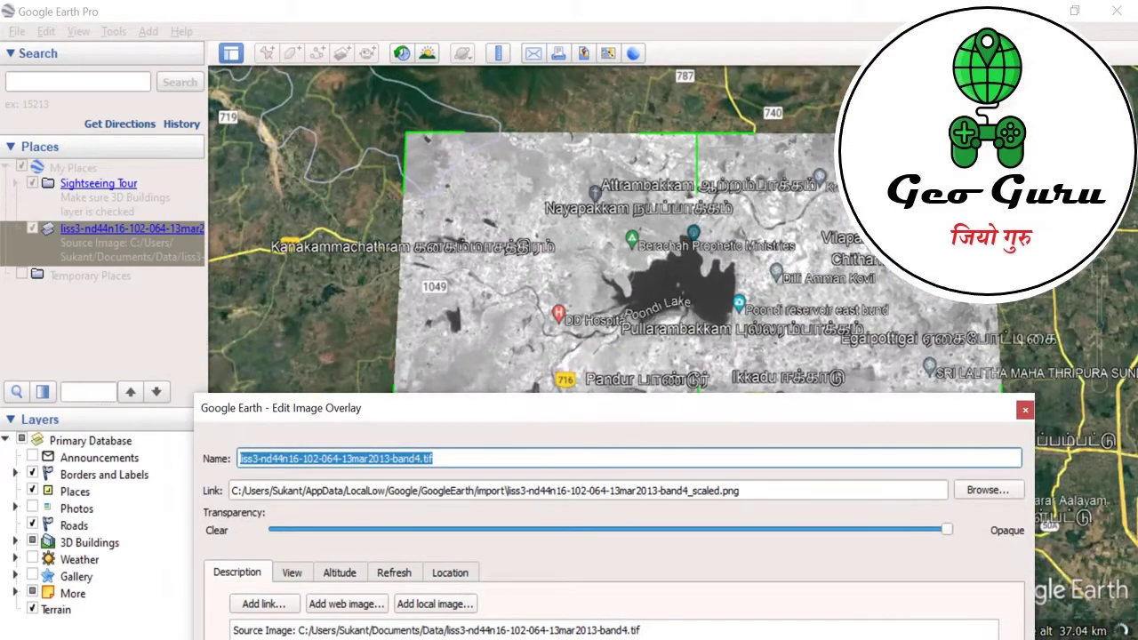
pyautogui.moveTo(1000, 134); pyautogui.dragTo(817, 198)
pyautogui.moveTo(948, 408); pyautogui.dragTo(979, 108)
pyautogui.click(1021, 582)
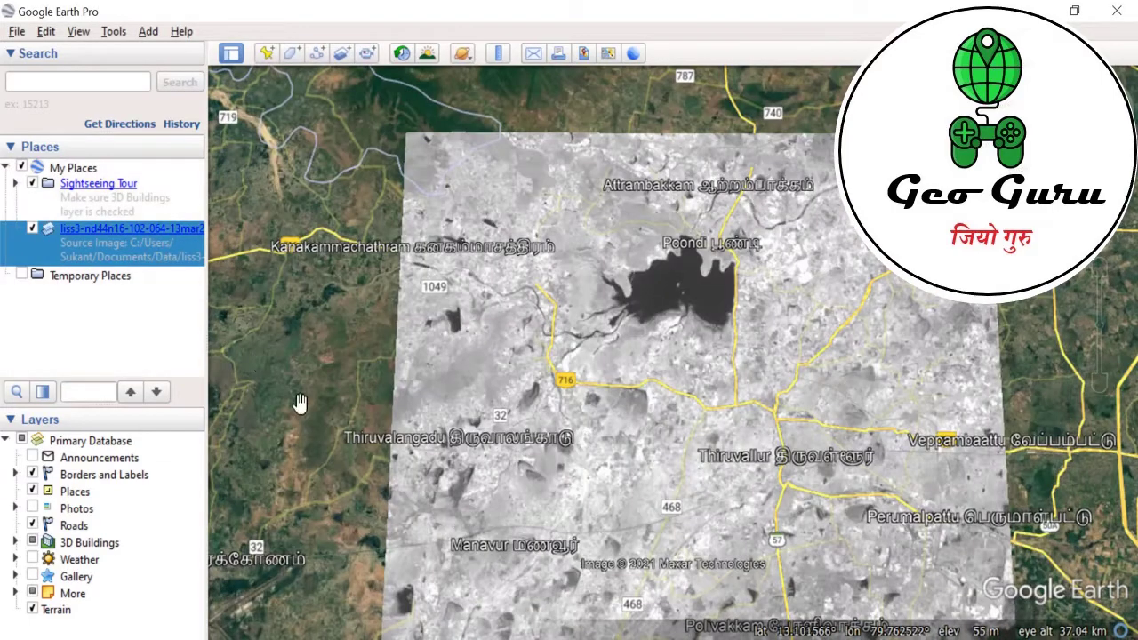
# Delete the liss3 image overlay from My Places
pyautogui.rightClick(103, 232)
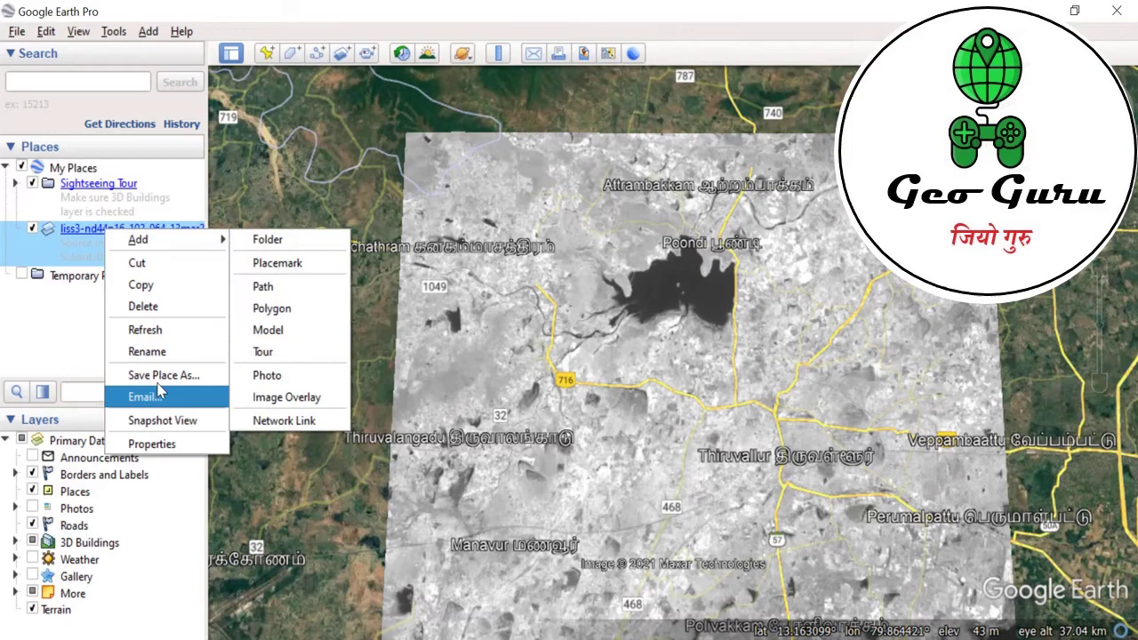
pyautogui.click(156, 310)
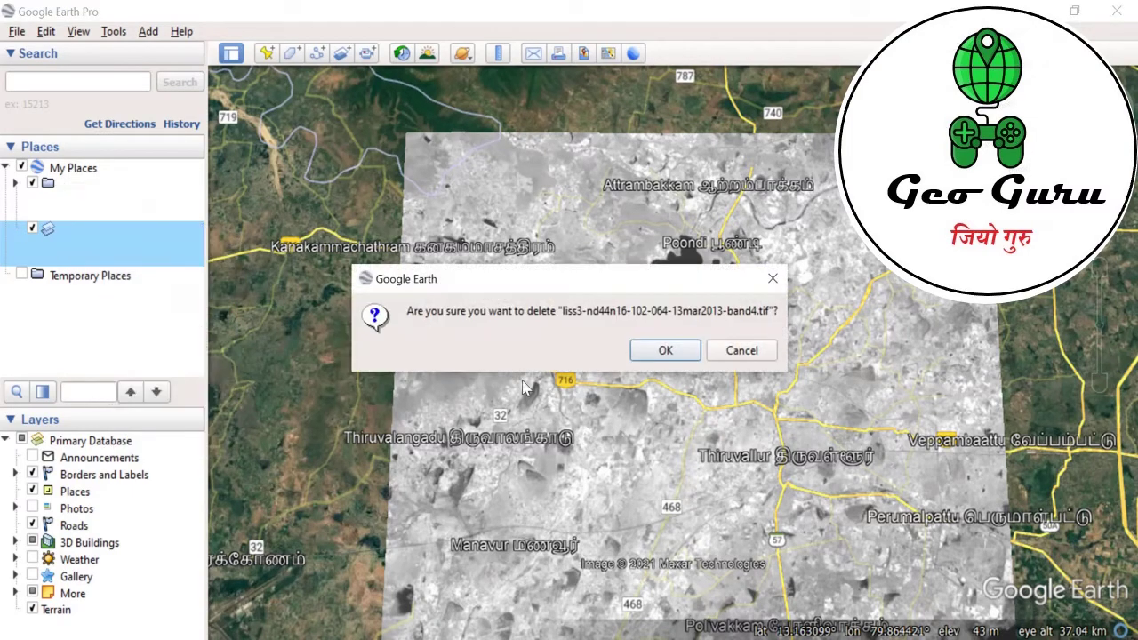
pyautogui.click(633, 349)
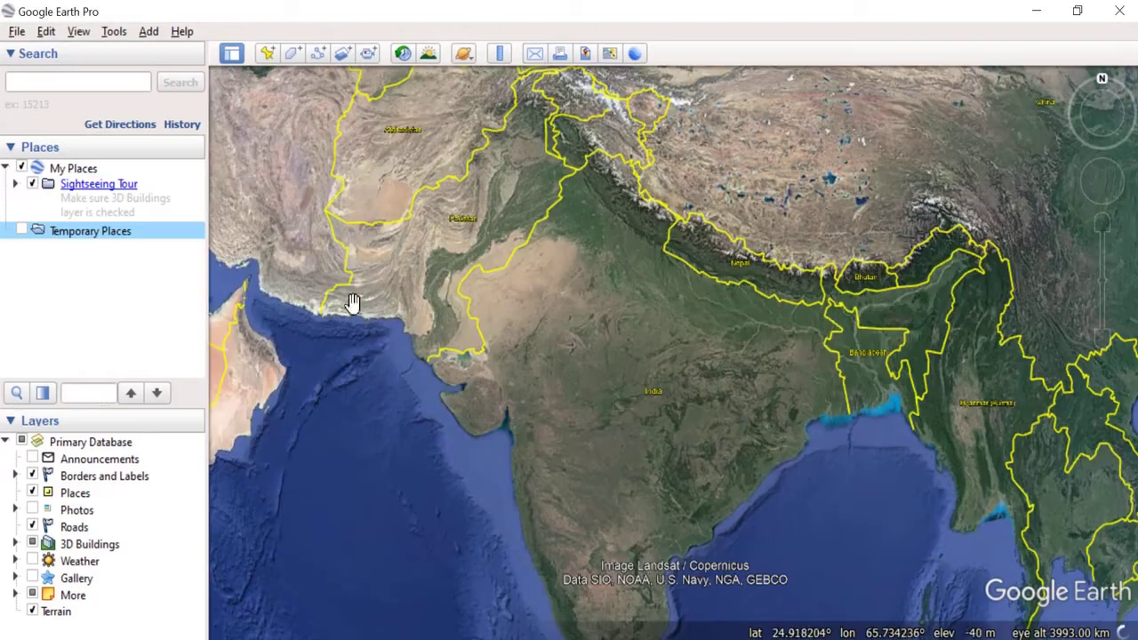
# Import the ESRI shapefile India_state_updated.shp from the Data folder
pyautogui.click(17, 31)
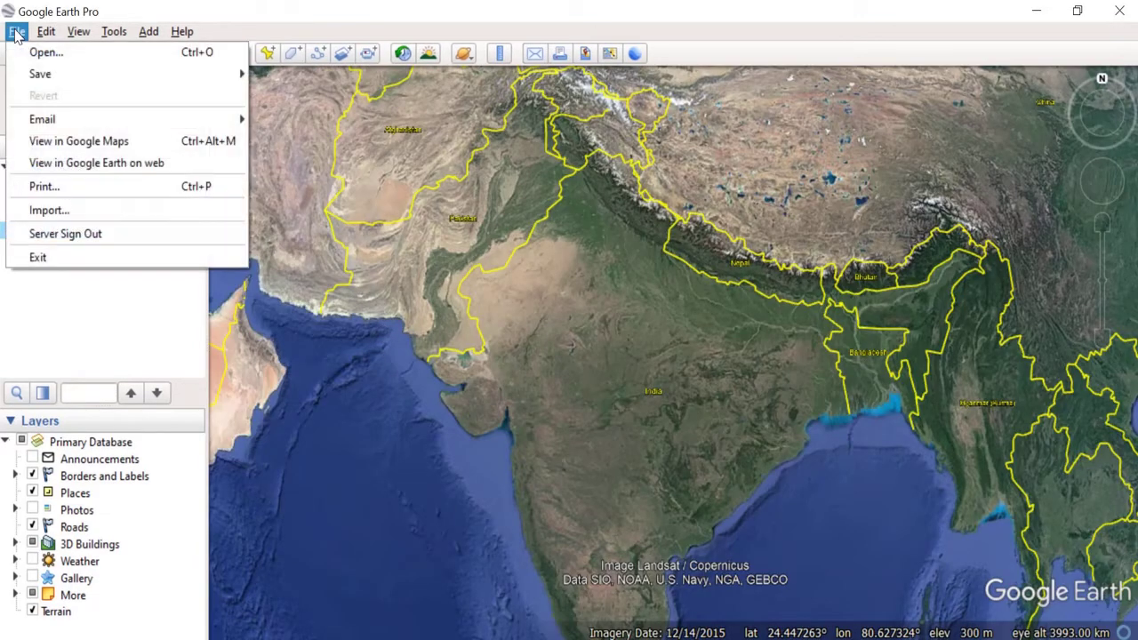
pyautogui.click(48, 210)
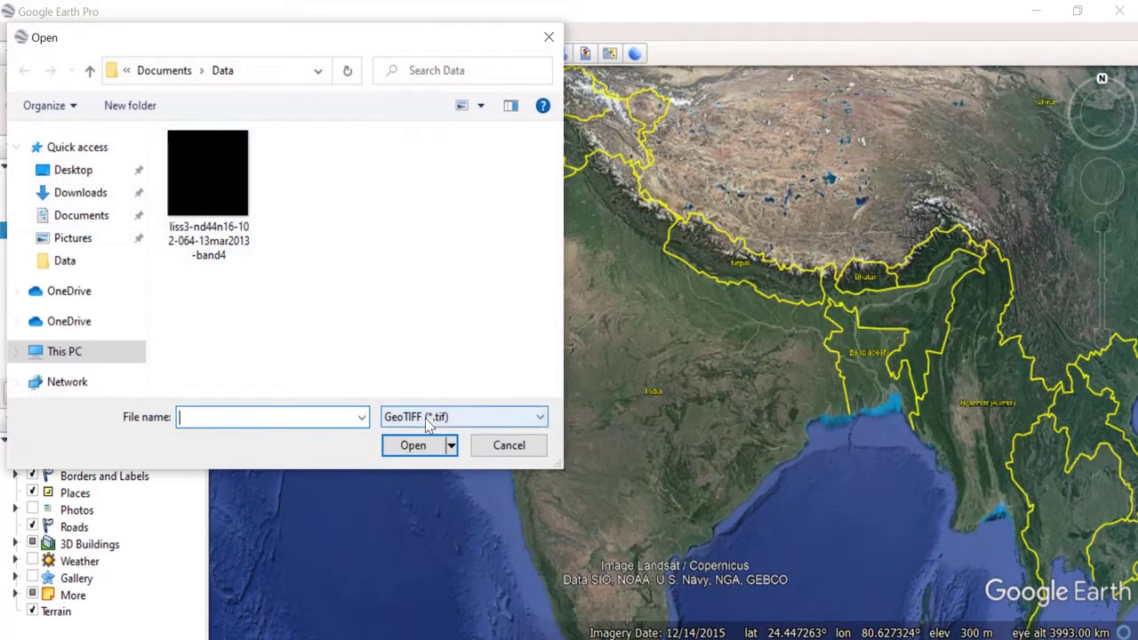
pyautogui.click(434, 416)
pyautogui.scroll(2, 445, 278)
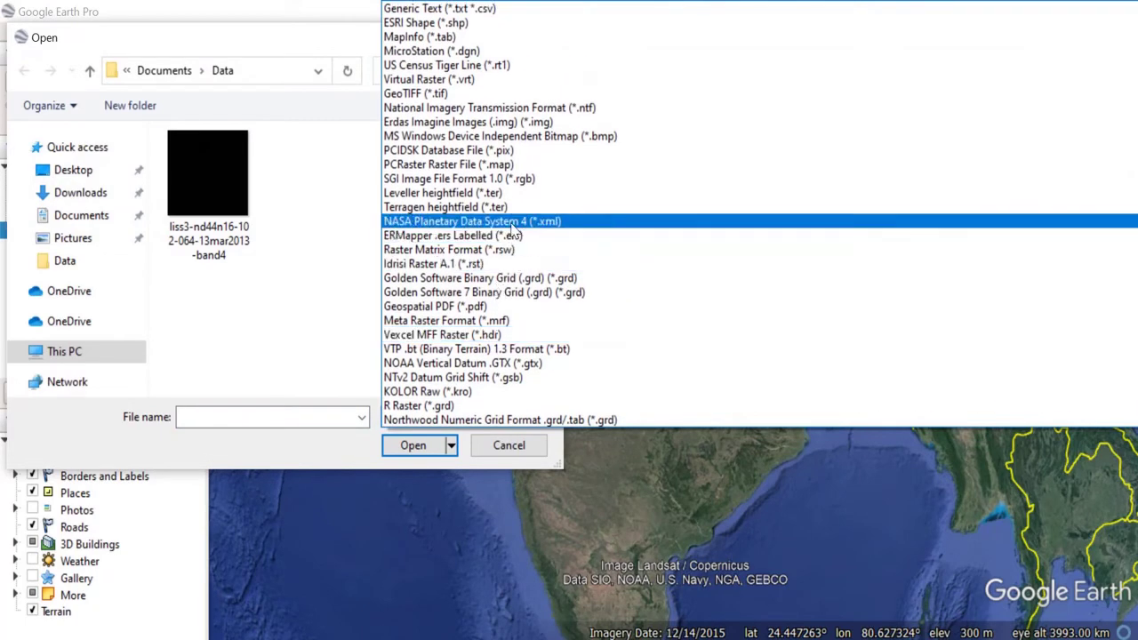
pyautogui.click(416, 24)
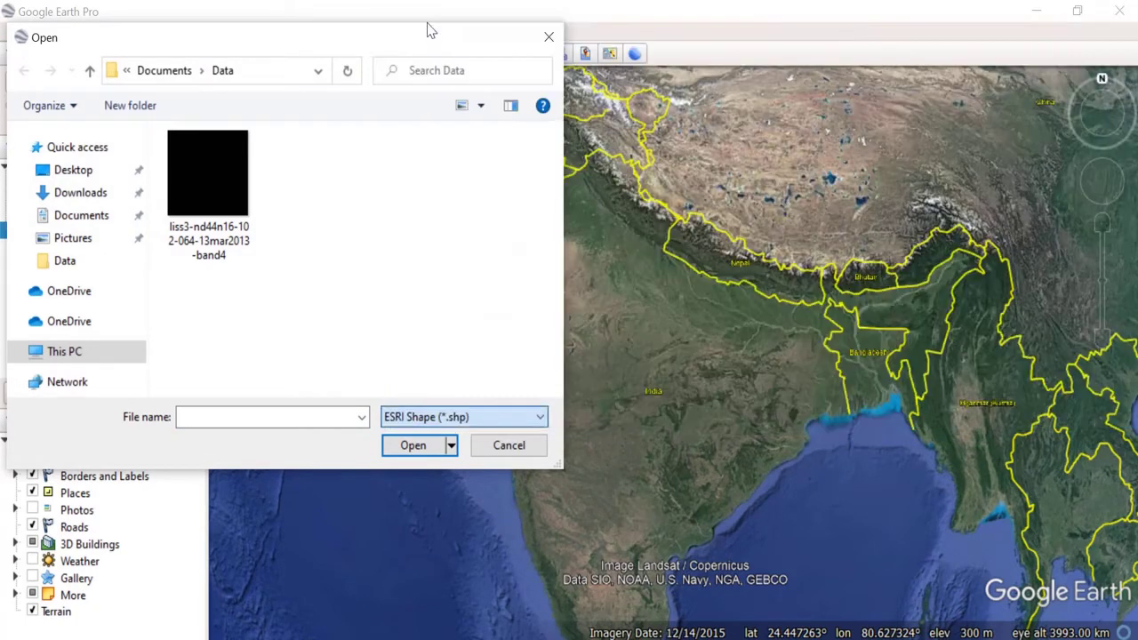
pyautogui.click(231, 214)
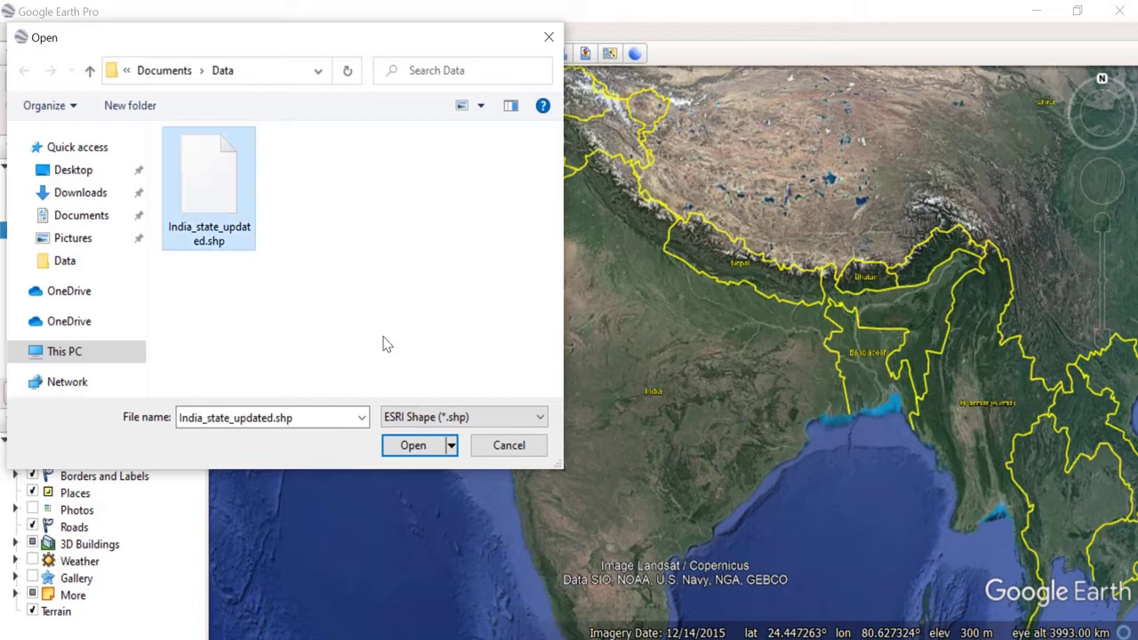
pyautogui.click(412, 446)
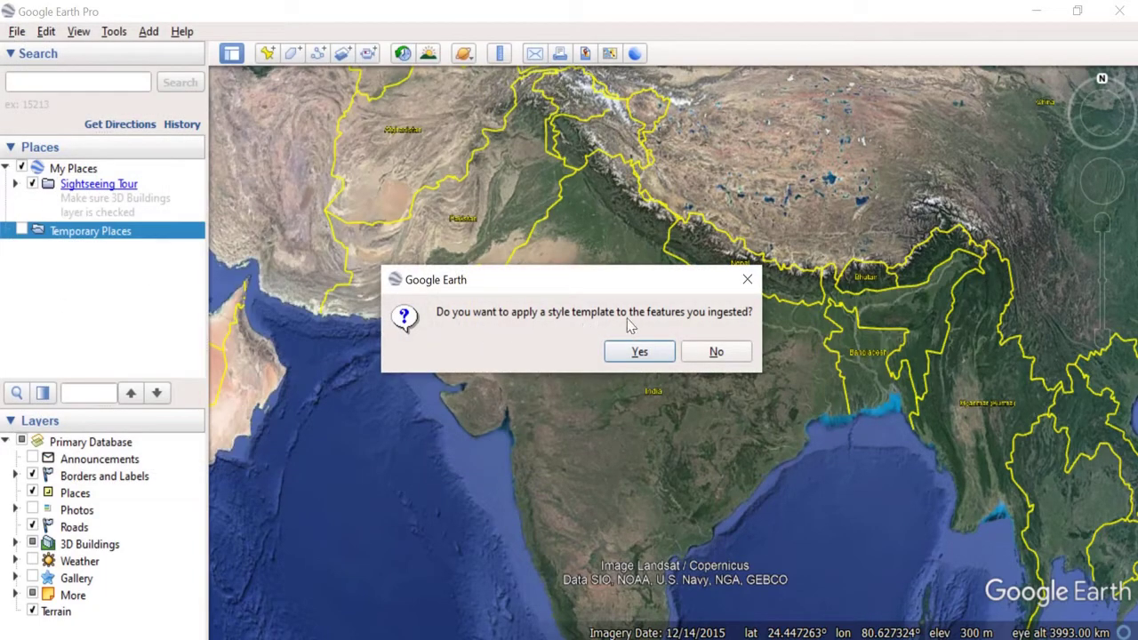
# Apply a style template to the ingested features, using STATE as the name field
pyautogui.click(640, 352)
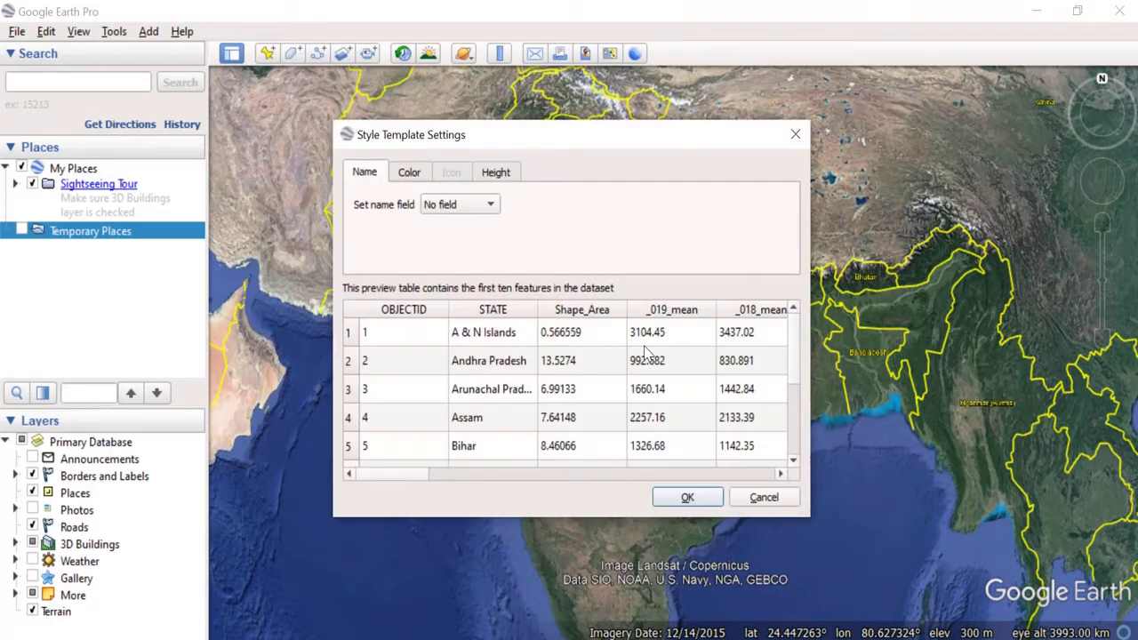
pyautogui.moveTo(397, 478); pyautogui.dragTo(353, 422)
pyautogui.scroll(-2, 450, 364)
pyautogui.scroll(2, 411, 438)
pyautogui.click(479, 210)
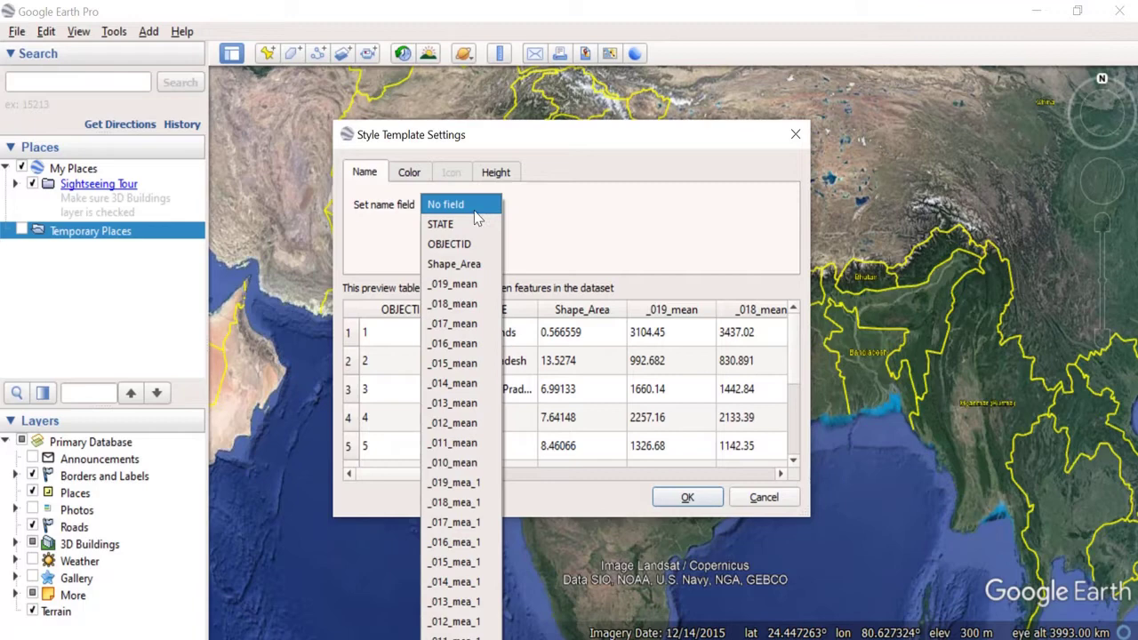
pyautogui.click(473, 225)
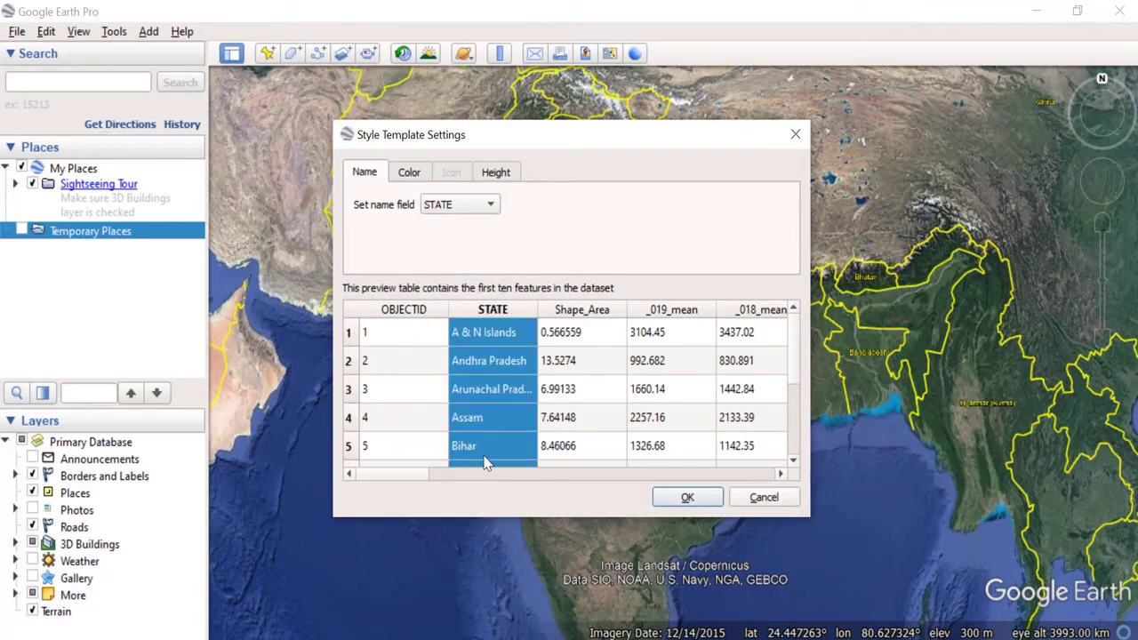
# Give all features the single color dark red (#aa0000) and save the style template as India_state_updated
pyautogui.click(411, 173)
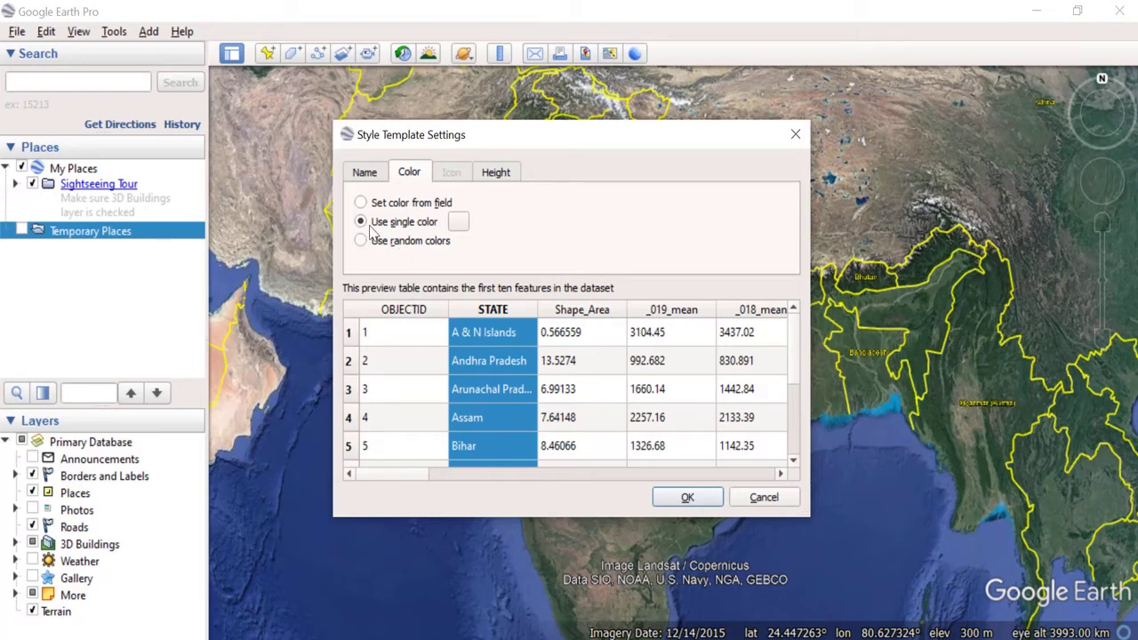
pyautogui.click(459, 223)
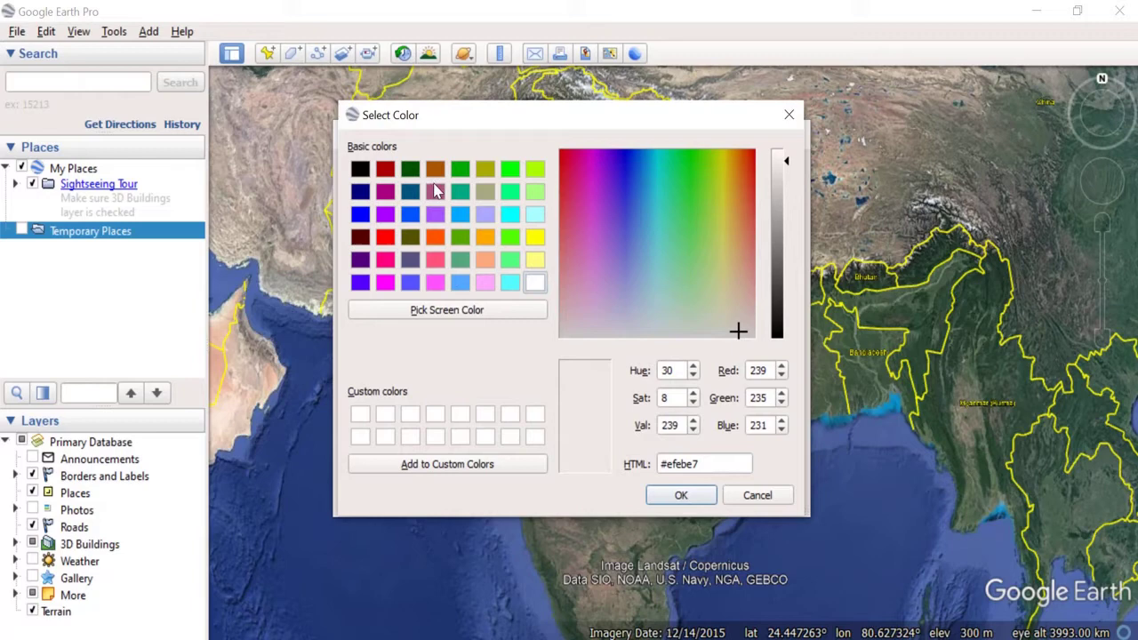
pyautogui.click(388, 170)
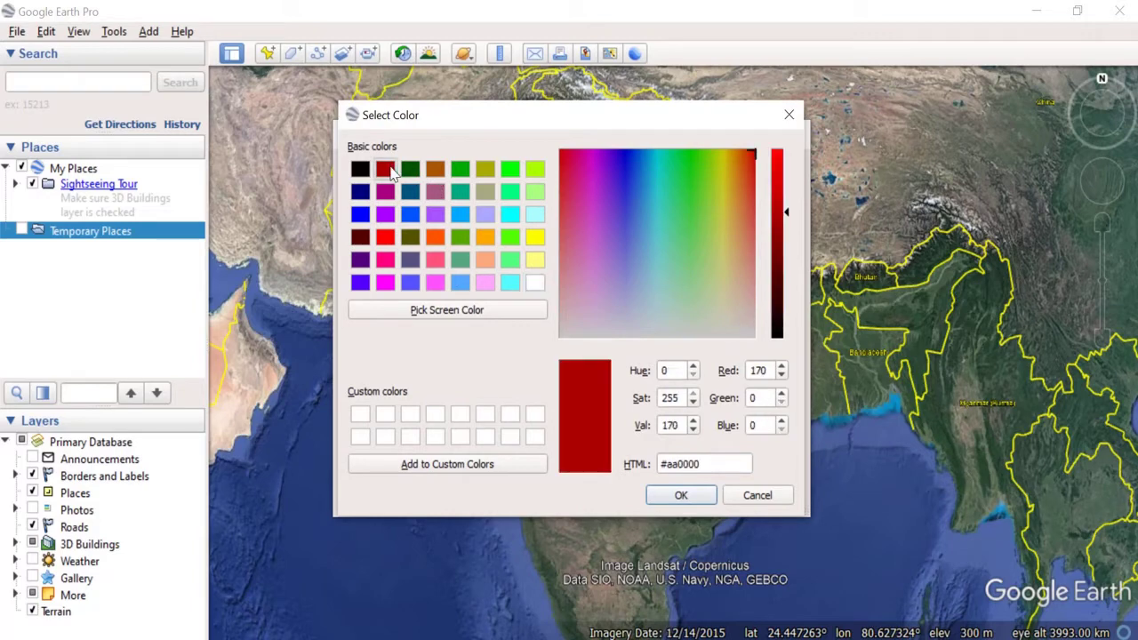
pyautogui.click(681, 495)
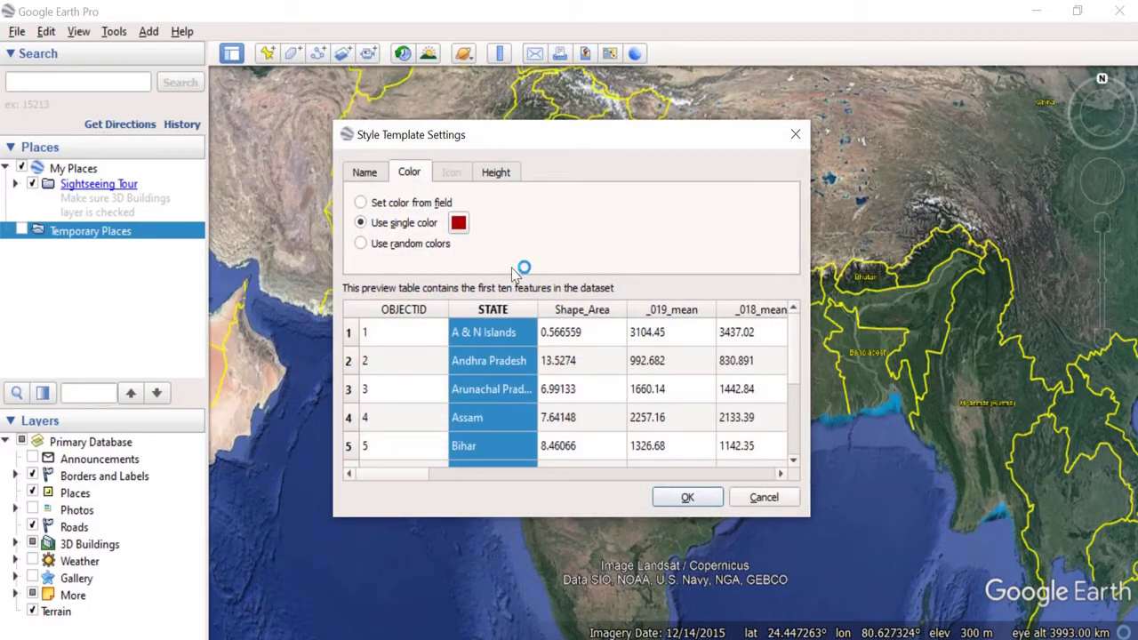
pyautogui.click(688, 498)
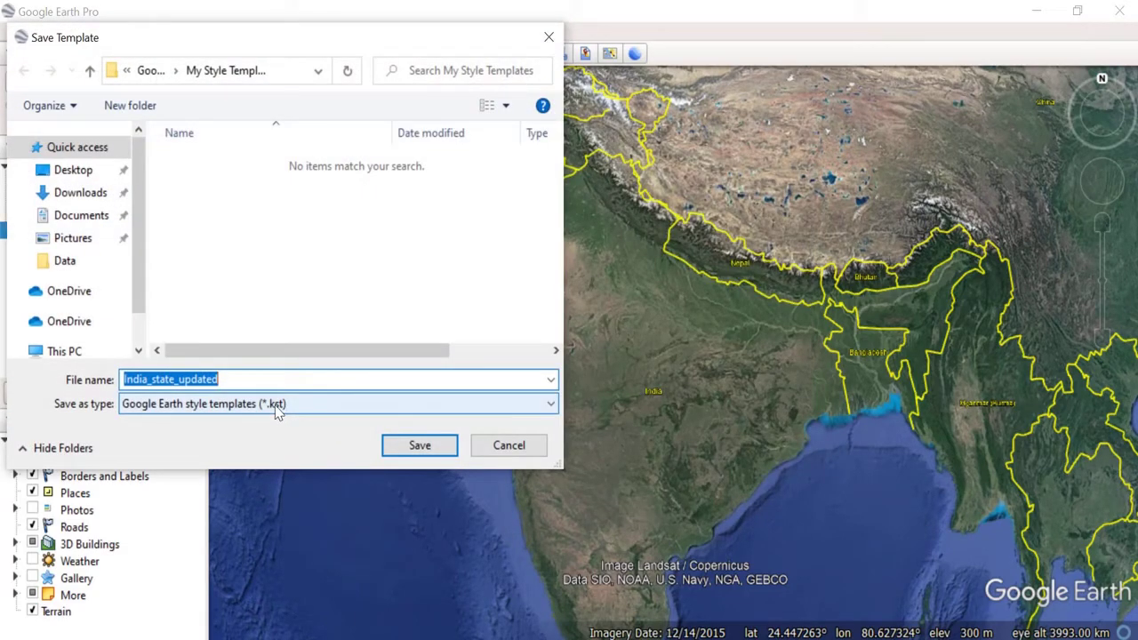
pyautogui.click(418, 445)
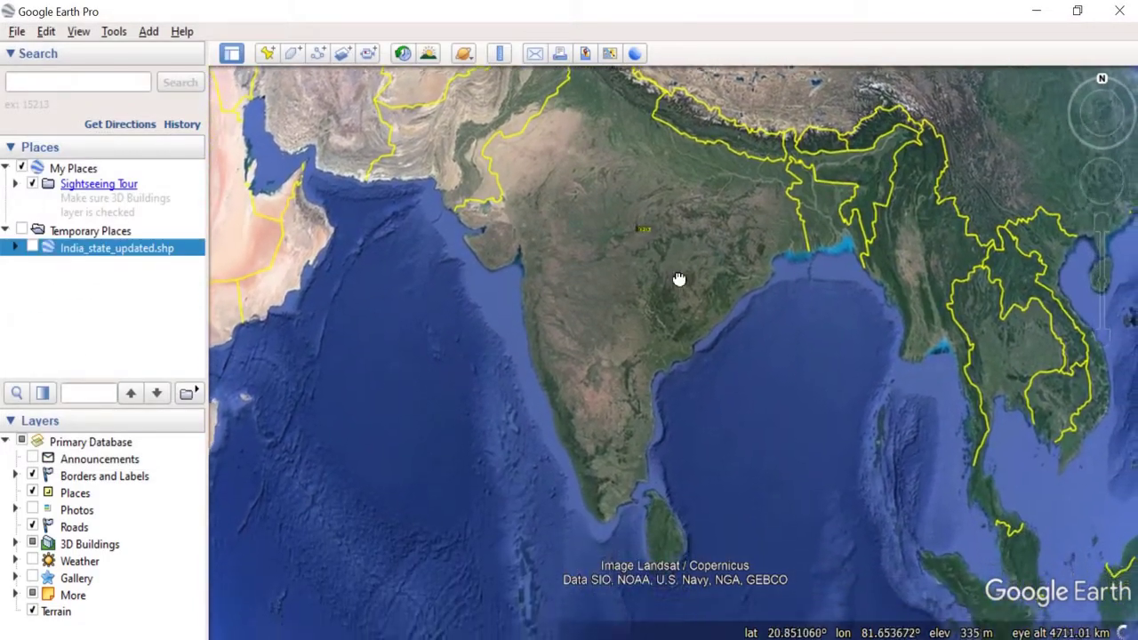
# Display the India_state_updated.shp layer on the map and check the attributes of the Rajasthan polygon
pyautogui.moveTo(678, 279); pyautogui.dragTo(681, 406)
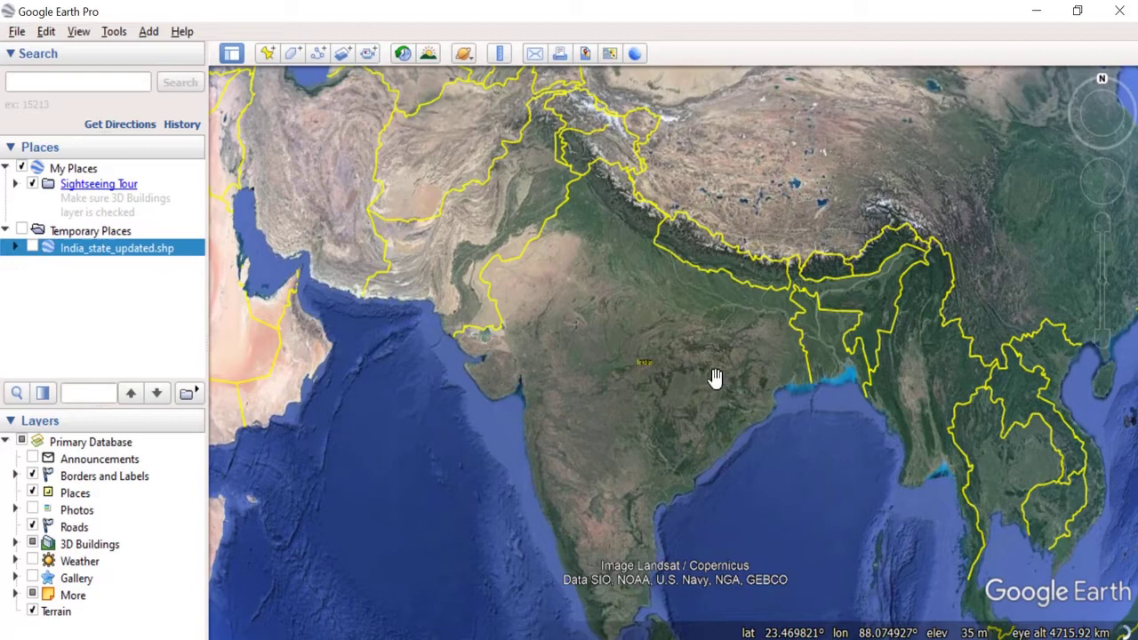
pyautogui.click(32, 249)
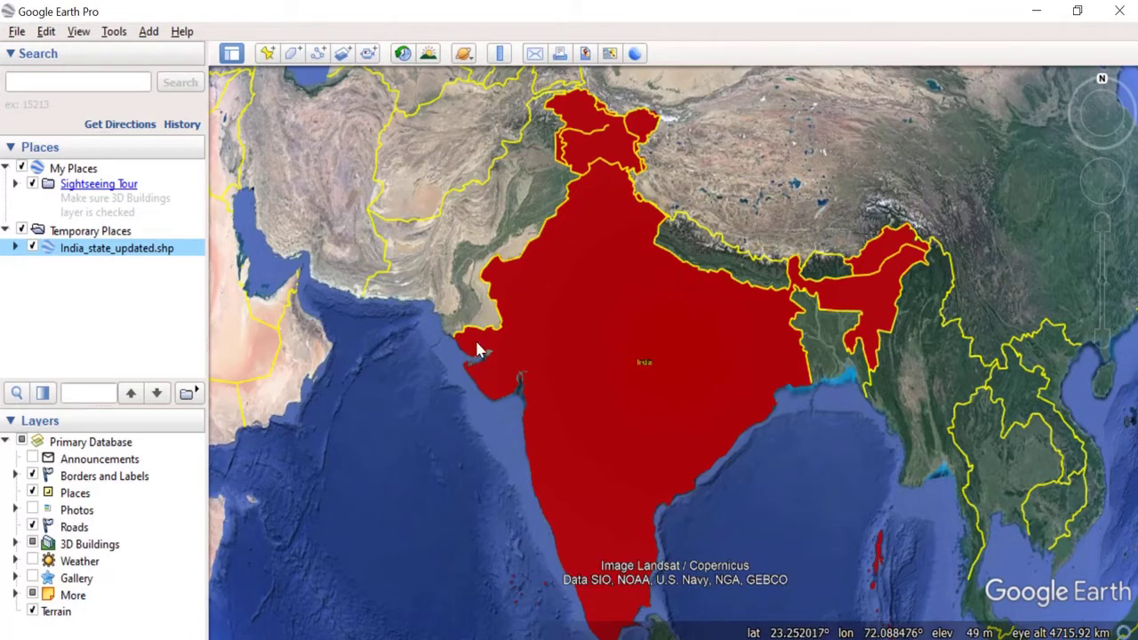
pyautogui.click(604, 272)
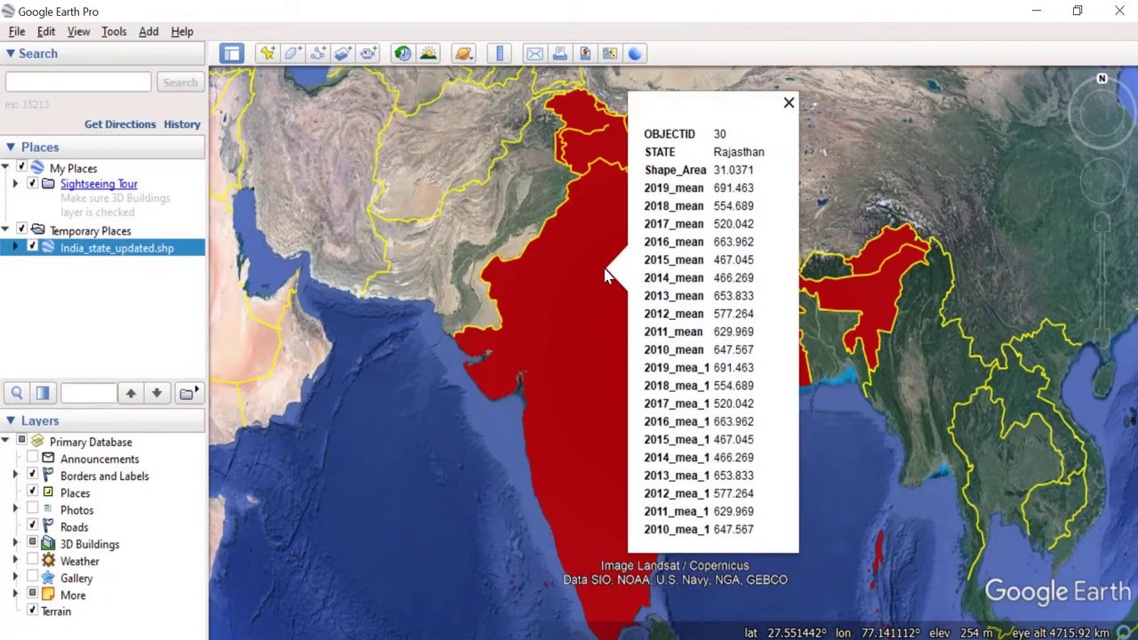
pyautogui.click(581, 282)
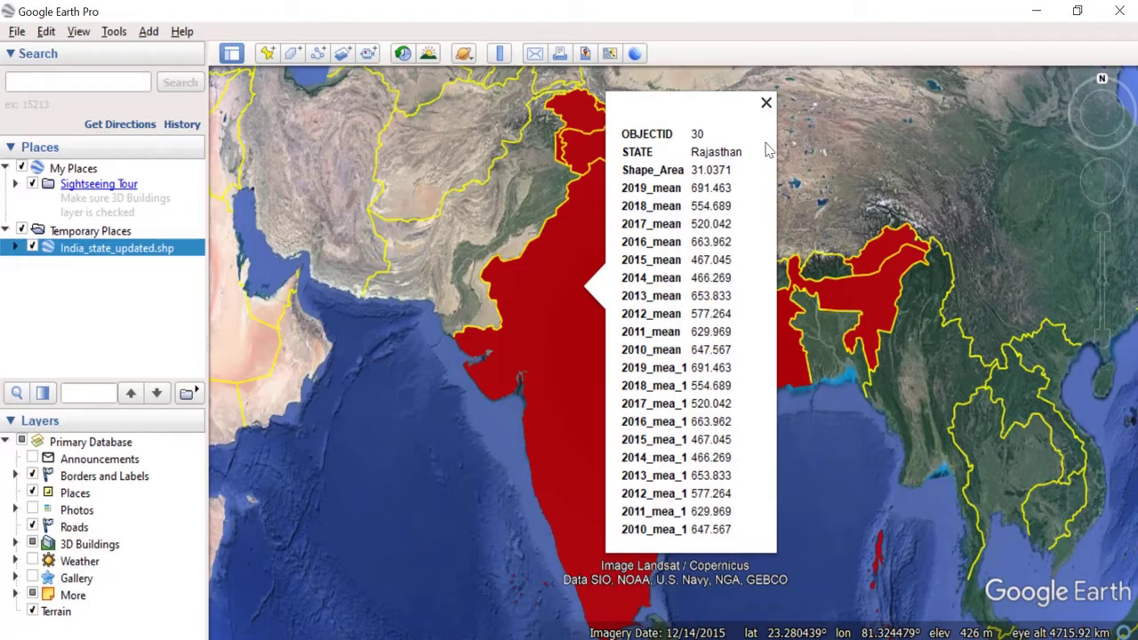
pyautogui.click(766, 103)
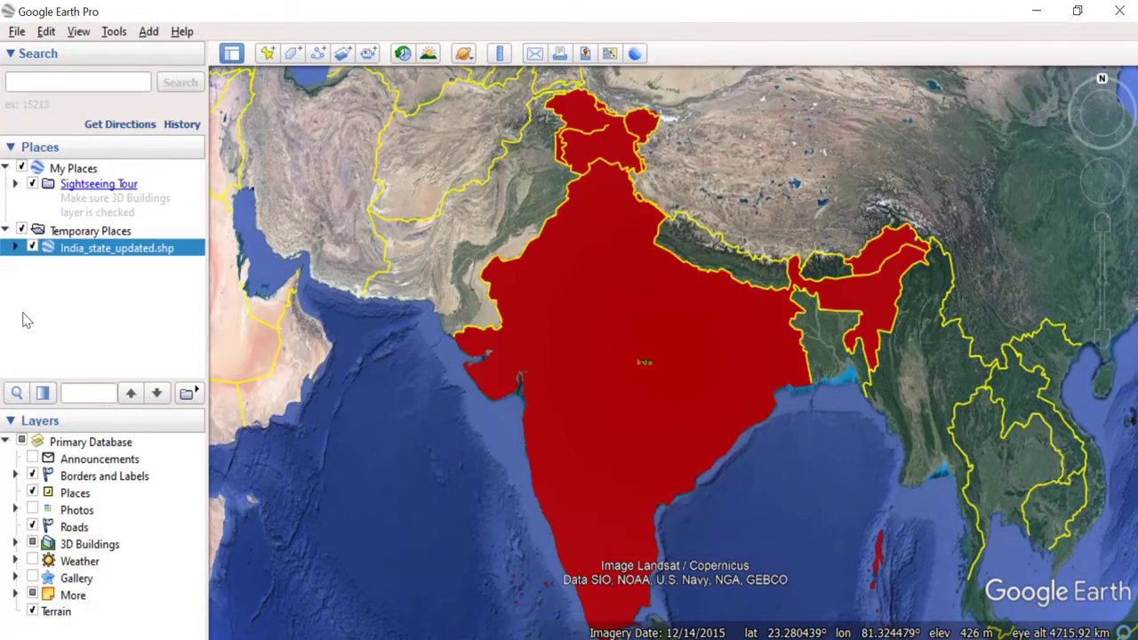
# Expand India_state_updated.shp in Temporary Places down to its individual state polygons
pyautogui.click(16, 249)
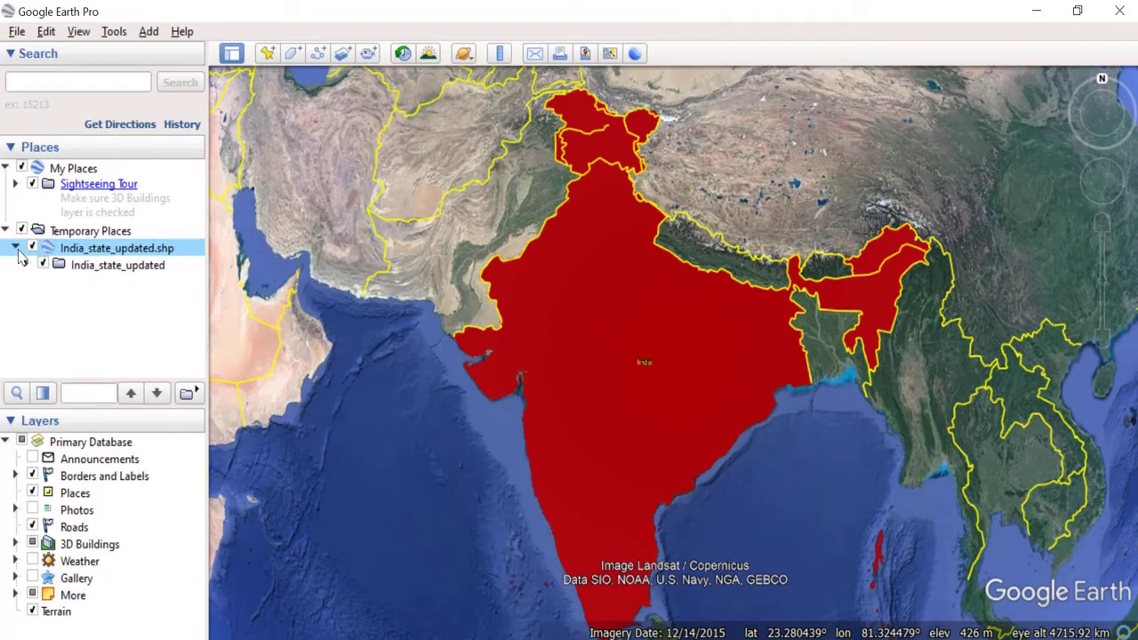
pyautogui.click(16, 249)
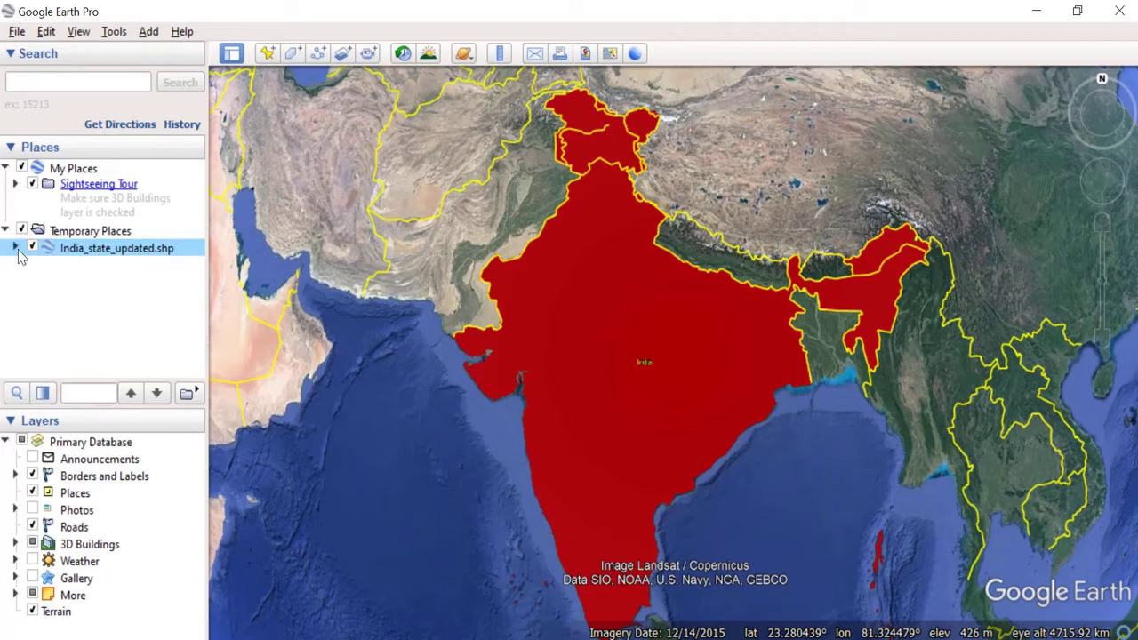
pyautogui.click(16, 249)
pyautogui.click(26, 265)
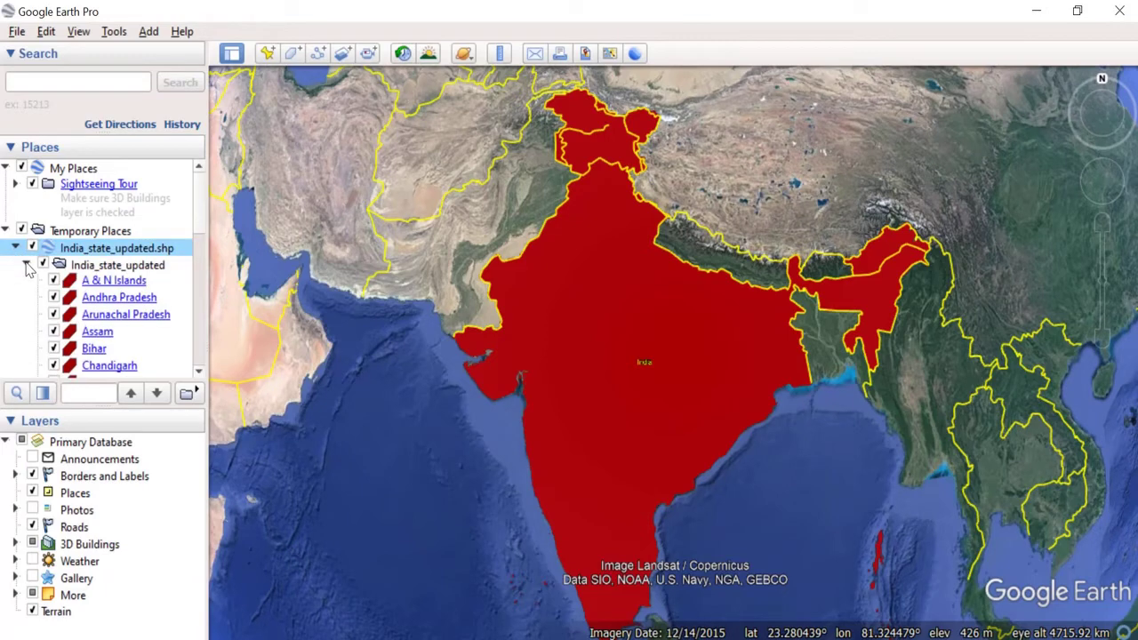
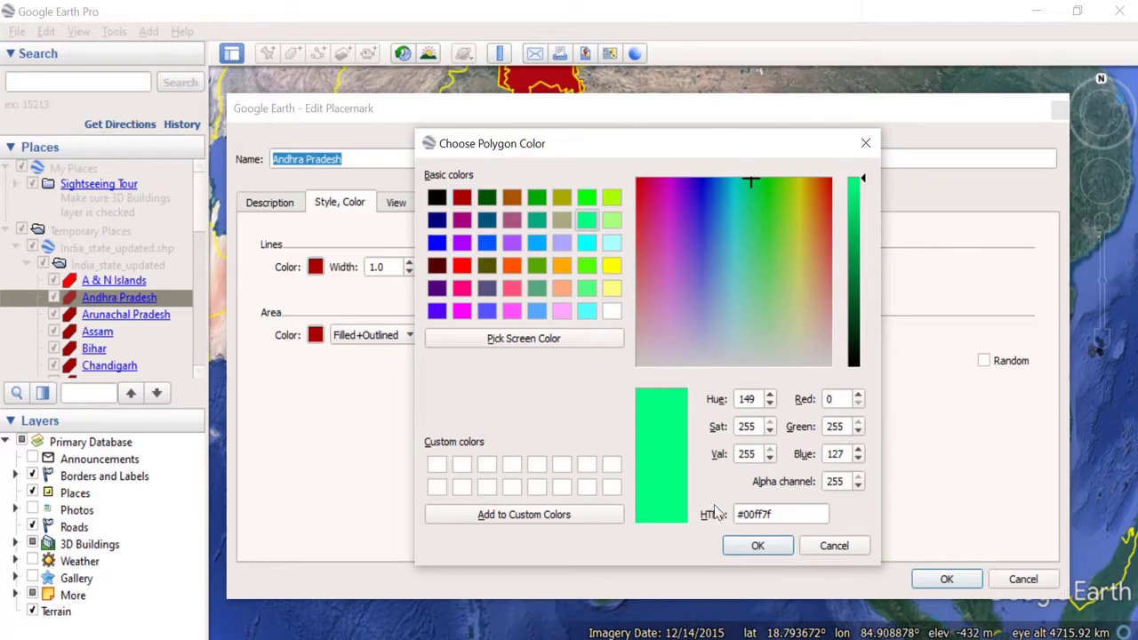
# Set the Andhra Pradesh polygon's area color to bright green (#00ff7f)
pyautogui.click(756, 545)
pyautogui.click(943, 582)
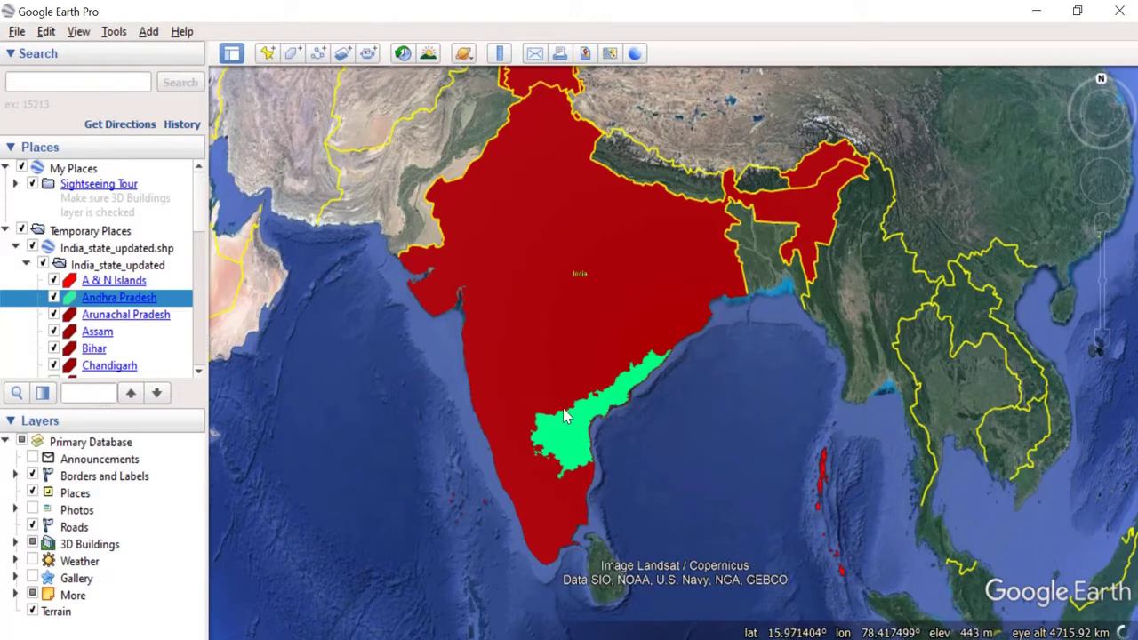
# Change the Arunachal Pradesh polygon's area style to Outlined through its properties
pyautogui.click(114, 315)
pyautogui.rightClick(108, 319)
pyautogui.click(157, 535)
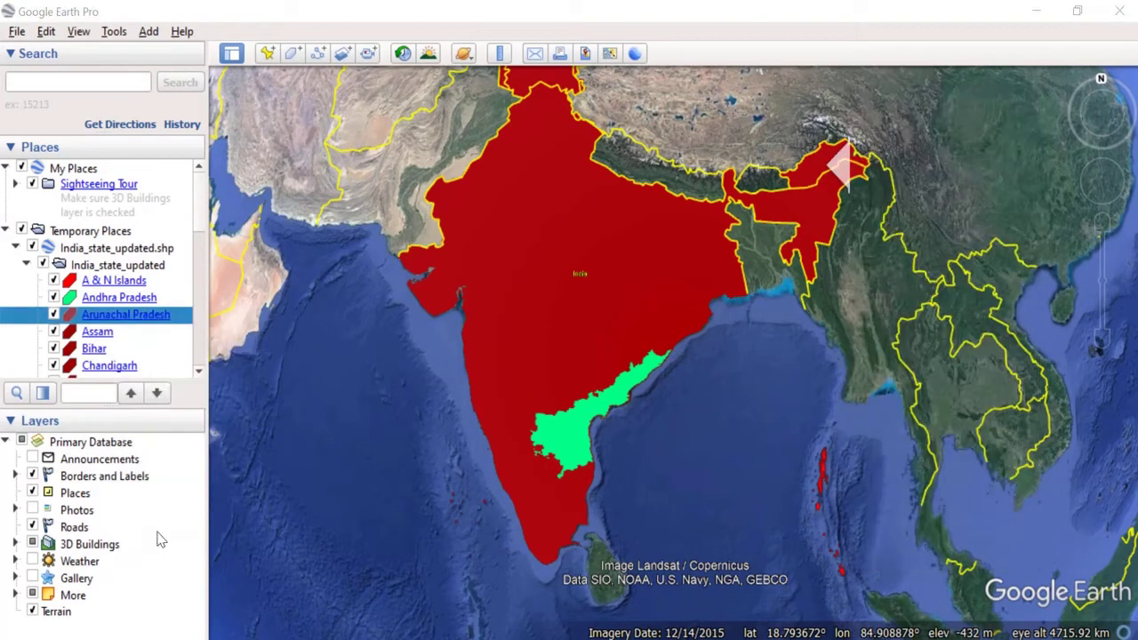
pyautogui.click(760, 356)
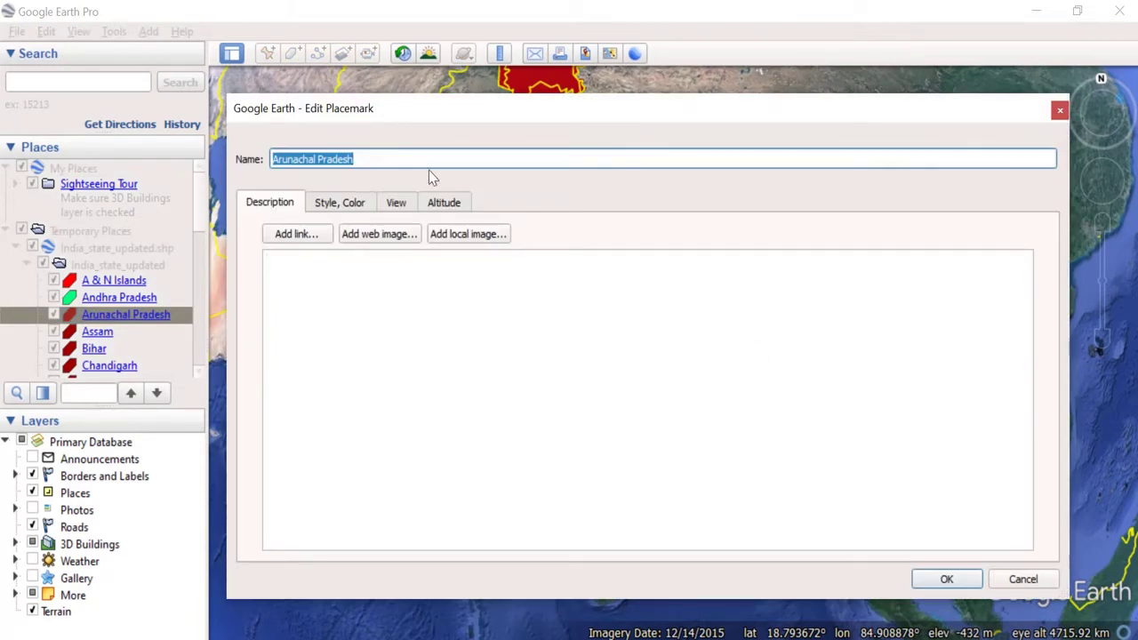
pyautogui.click(347, 204)
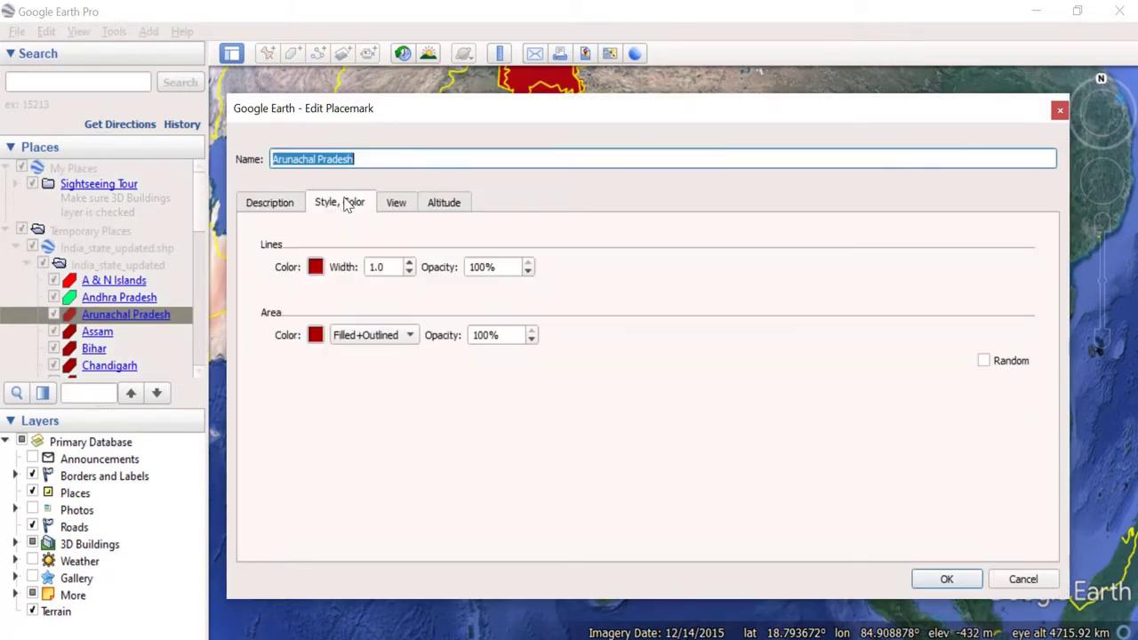
pyautogui.click(316, 335)
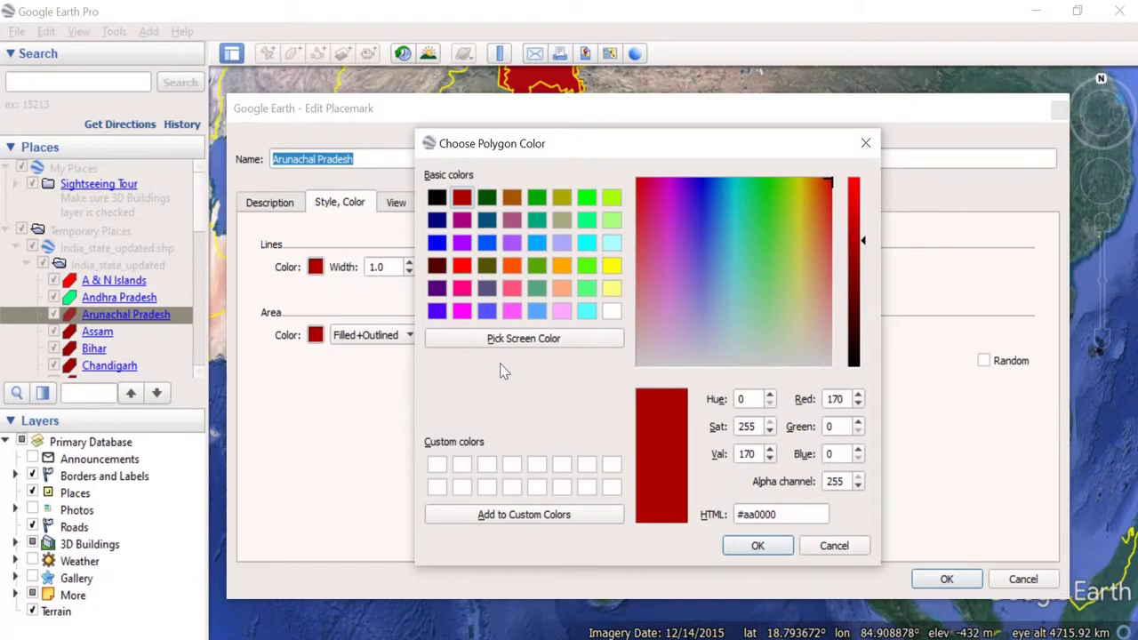
pyautogui.click(860, 136)
pyautogui.click(389, 335)
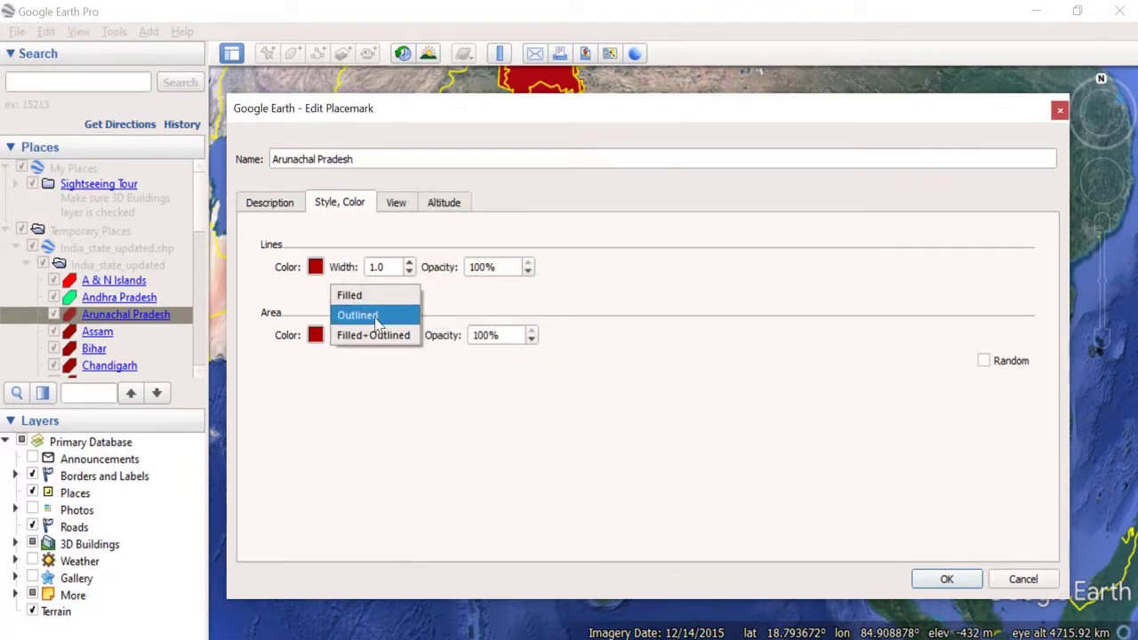
pyautogui.click(376, 316)
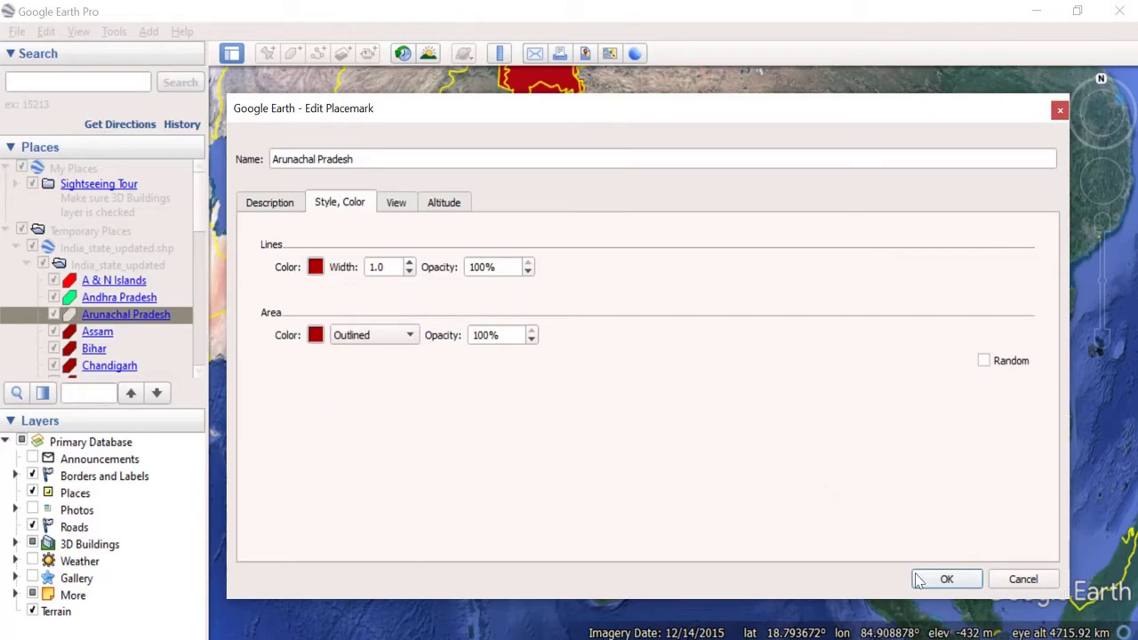
pyautogui.click(945, 579)
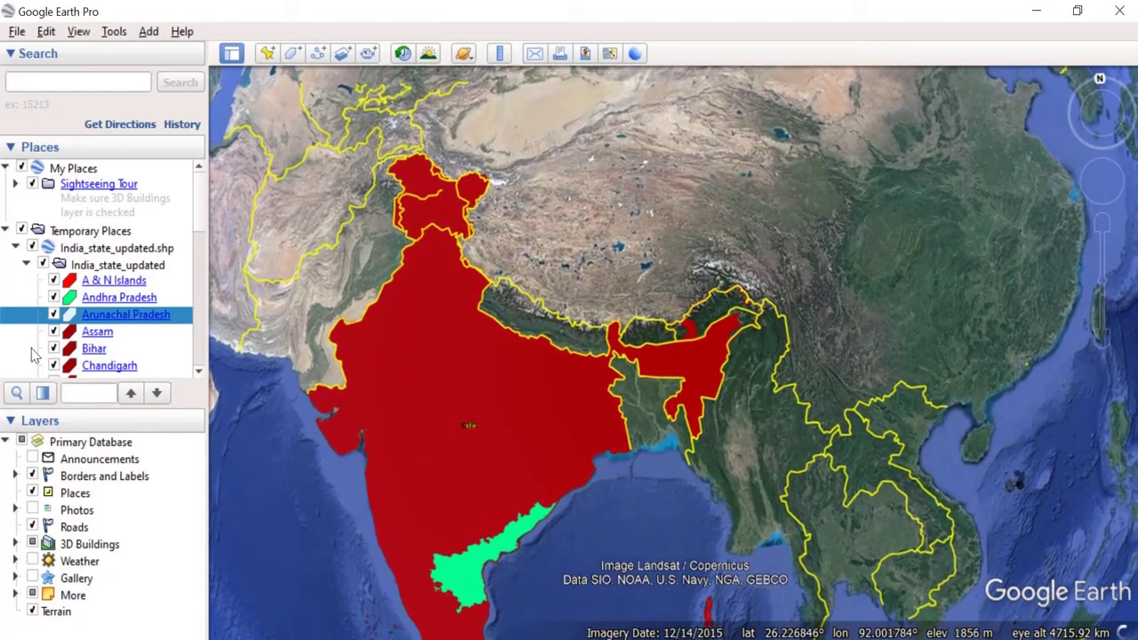
# Force all polygons in India_state_updated.shp to share one style and set their area style to Outlined
pyautogui.moveTo(528, 305); pyautogui.dragTo(520, 135)
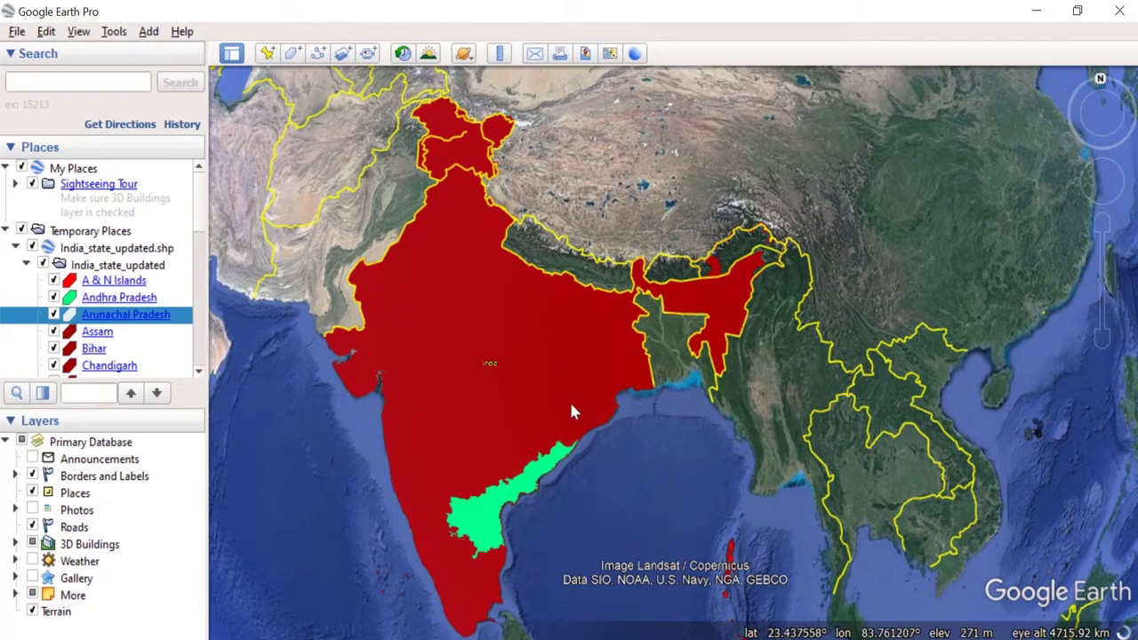
pyautogui.rightClick(120, 249)
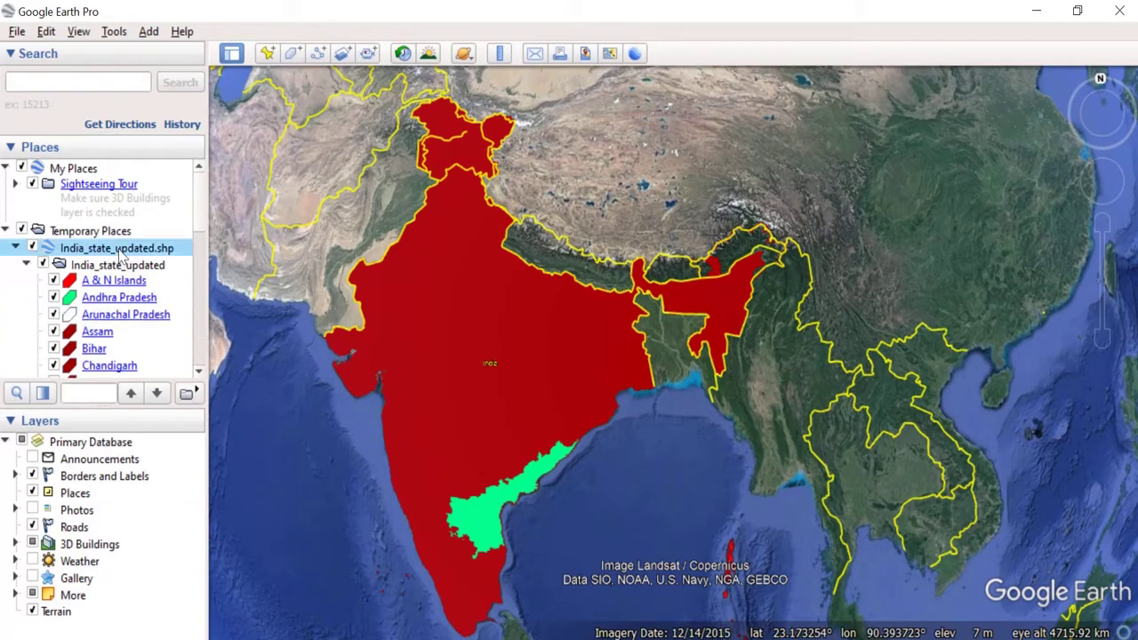
pyautogui.click(165, 532)
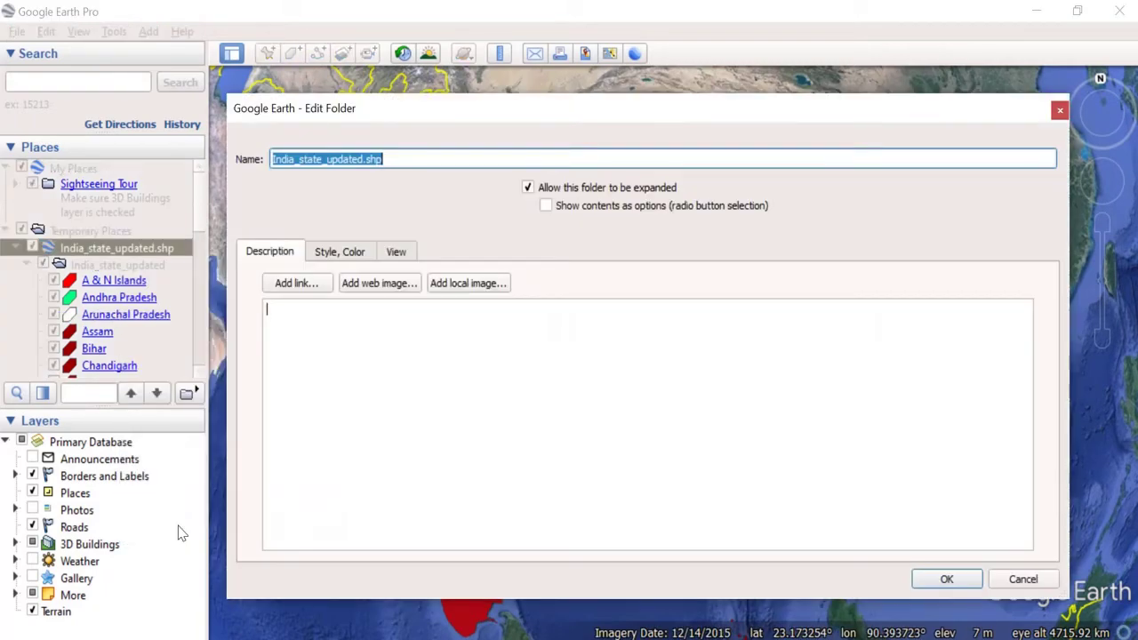
pyautogui.click(350, 255)
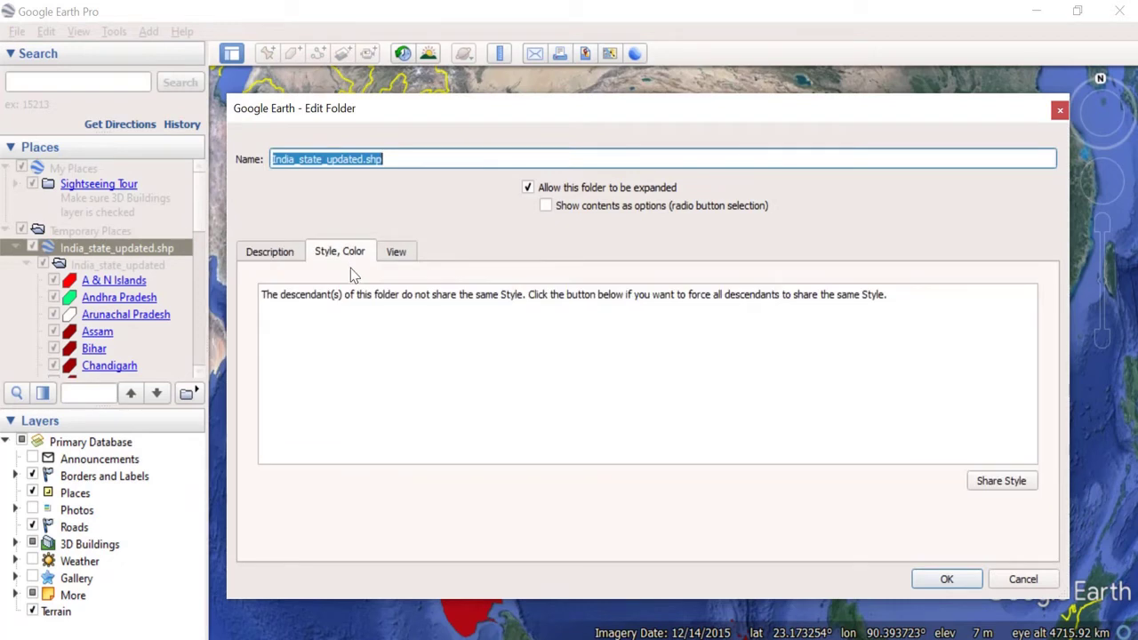
pyautogui.click(1001, 481)
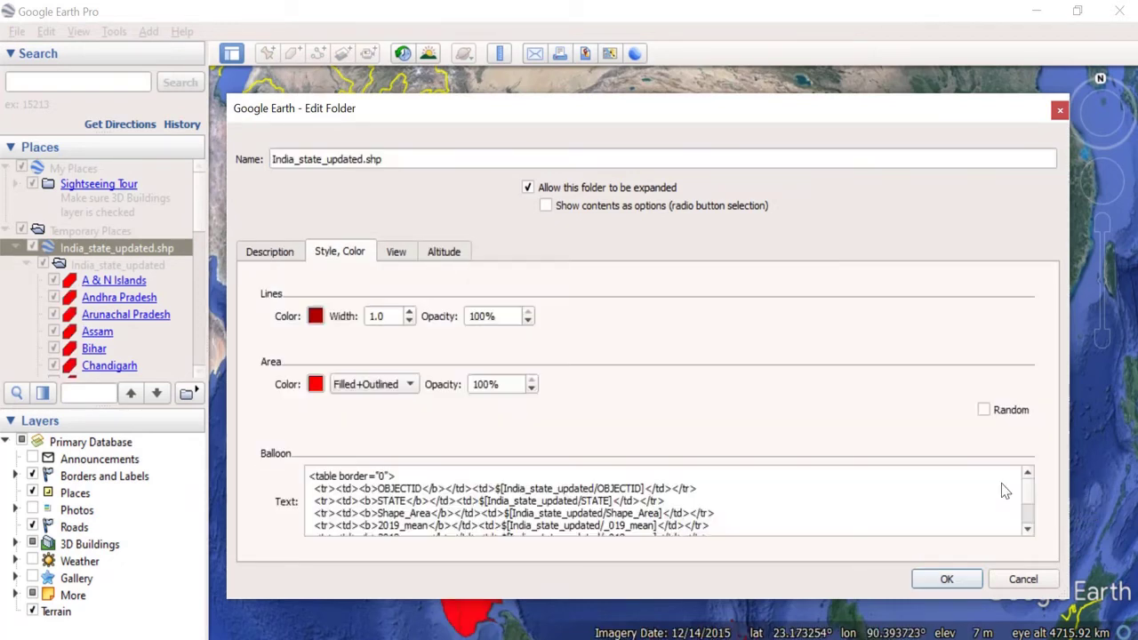
pyautogui.click(386, 386)
pyautogui.click(387, 366)
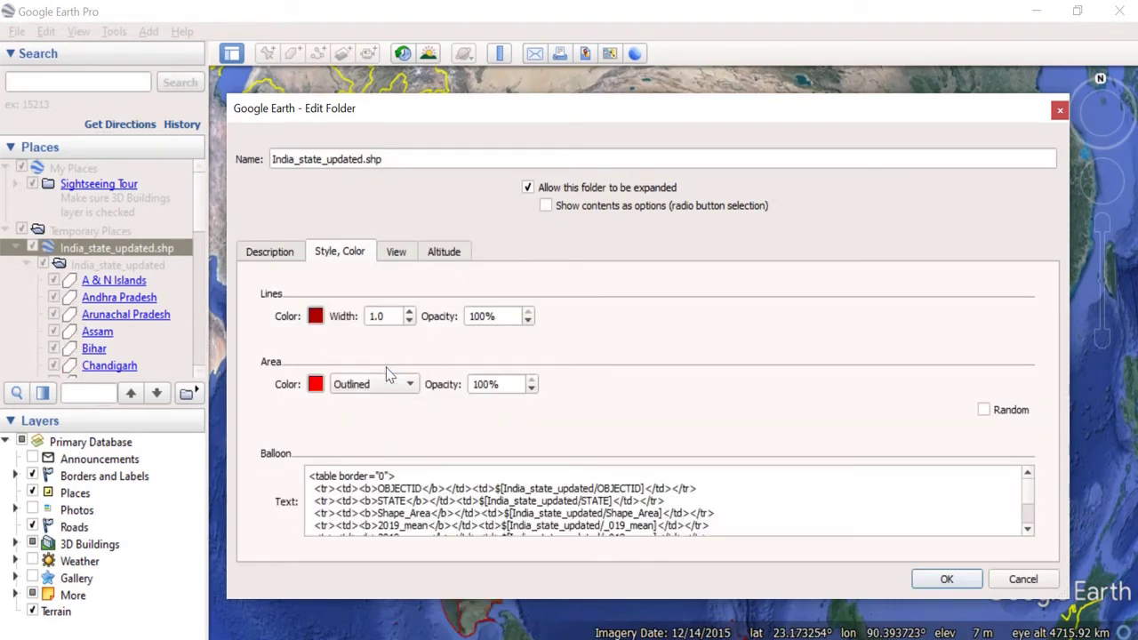
pyautogui.click(947, 579)
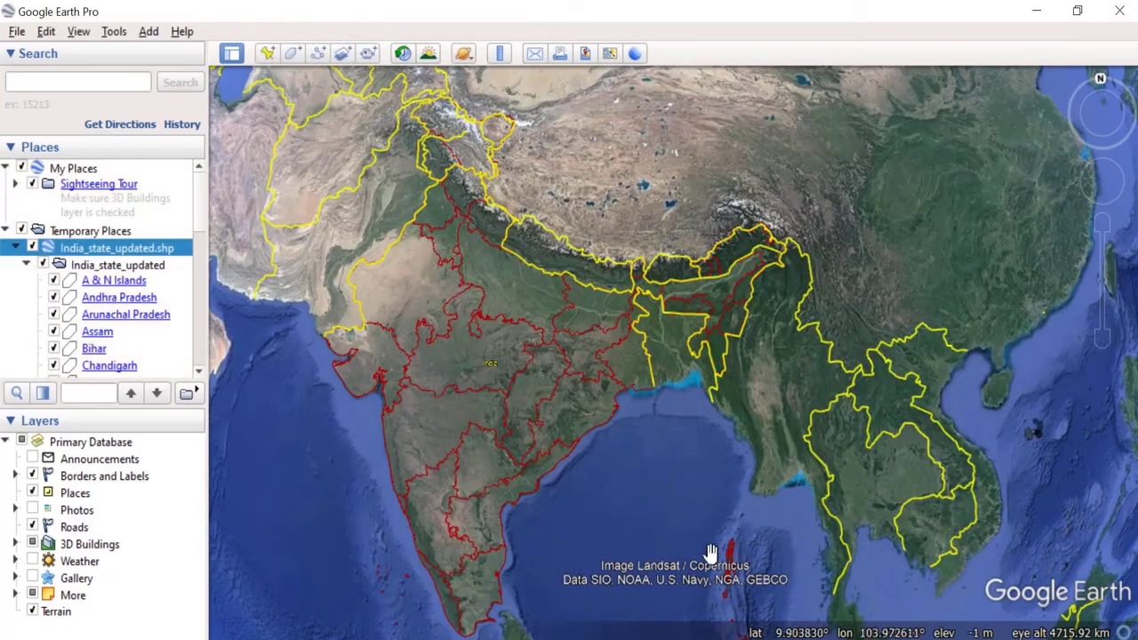
# Delete the India_state_updated.shp layer with all its descendants from Temporary Places
pyautogui.scroll(2, 478, 253)
pyautogui.scroll(4, 463, 267)
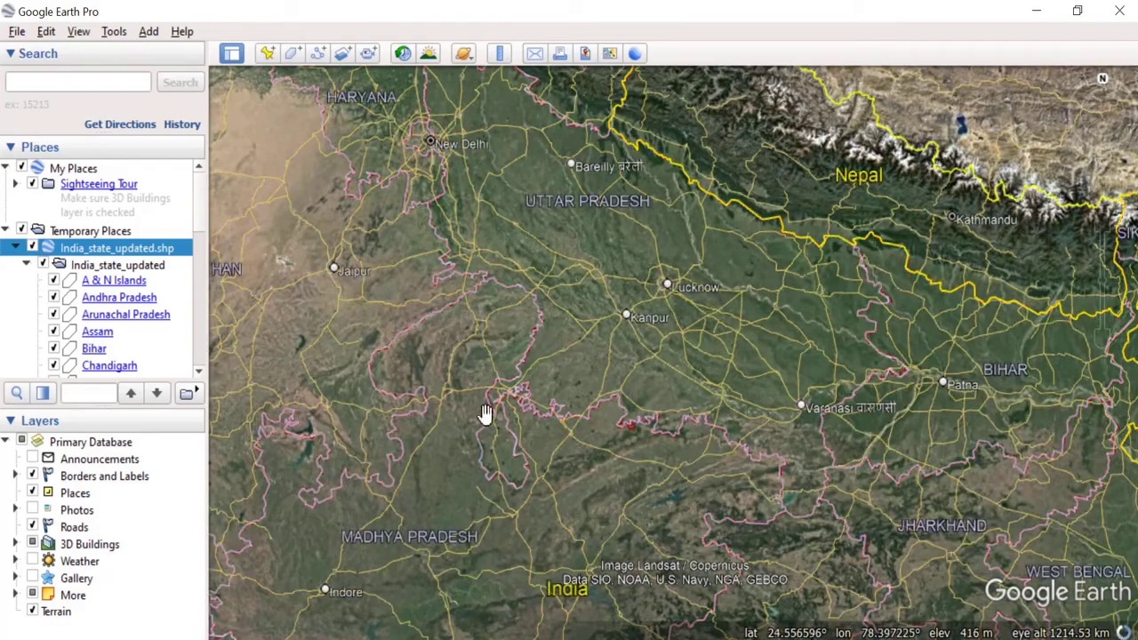
pyautogui.scroll(-3, 573, 503)
pyautogui.scroll(-2, 574, 505)
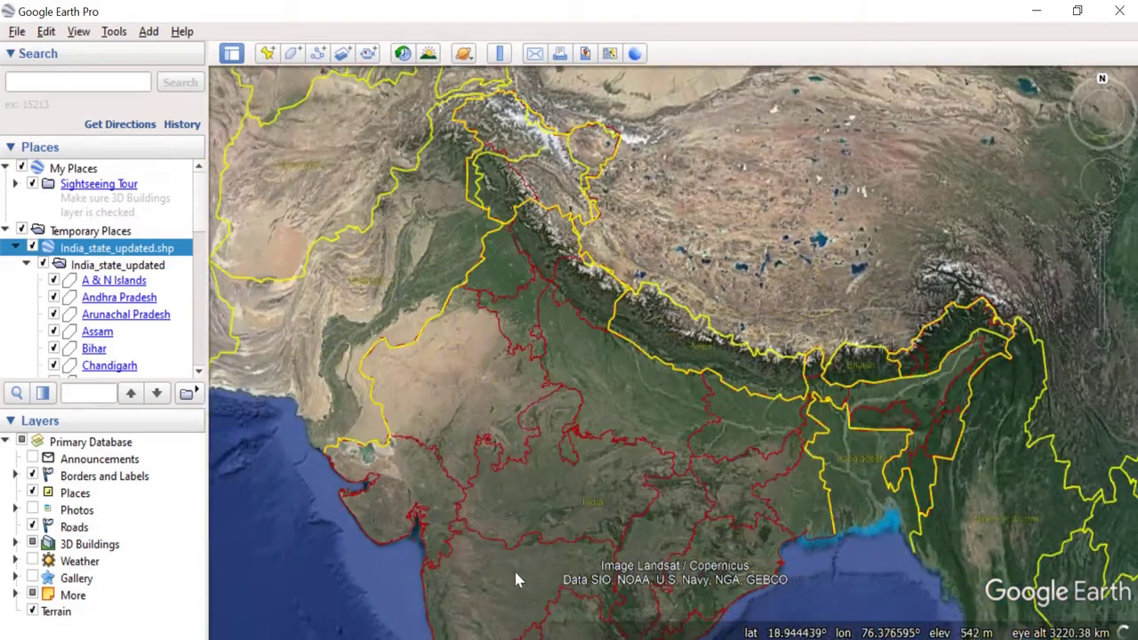
pyautogui.moveTo(587, 440); pyautogui.dragTo(617, 386)
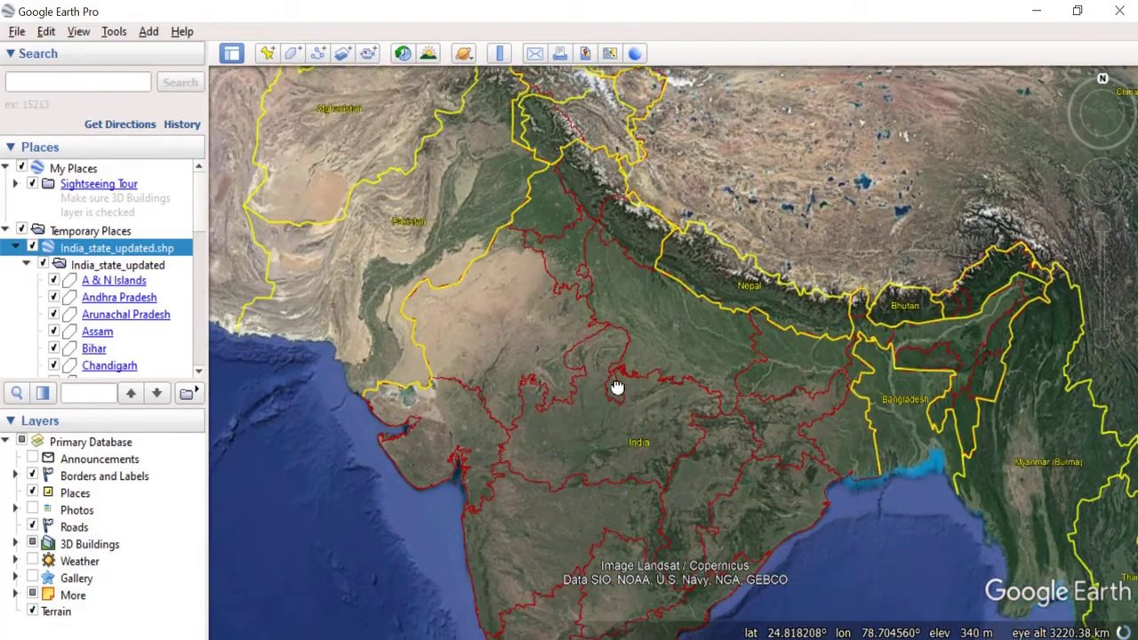
pyautogui.rightClick(108, 253)
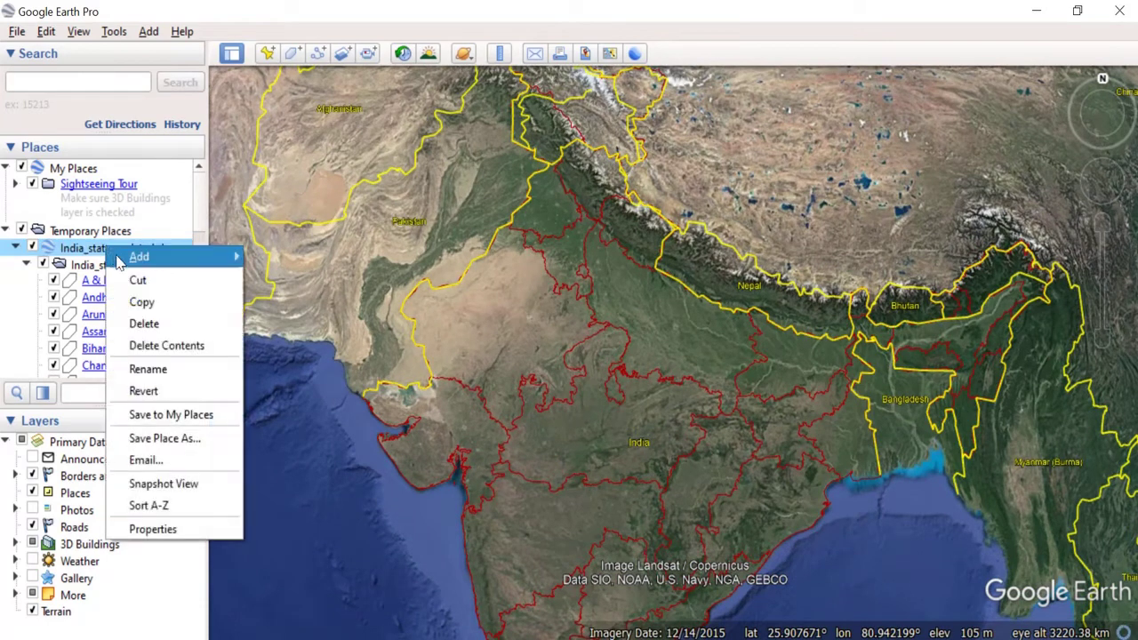
pyautogui.click(158, 348)
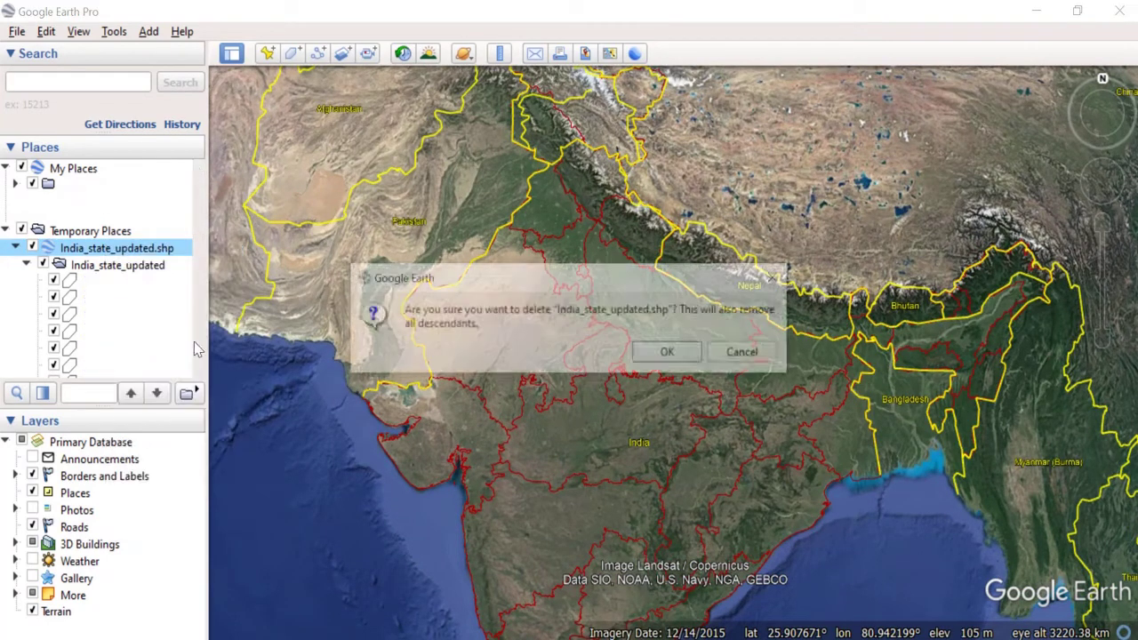
pyautogui.click(660, 348)
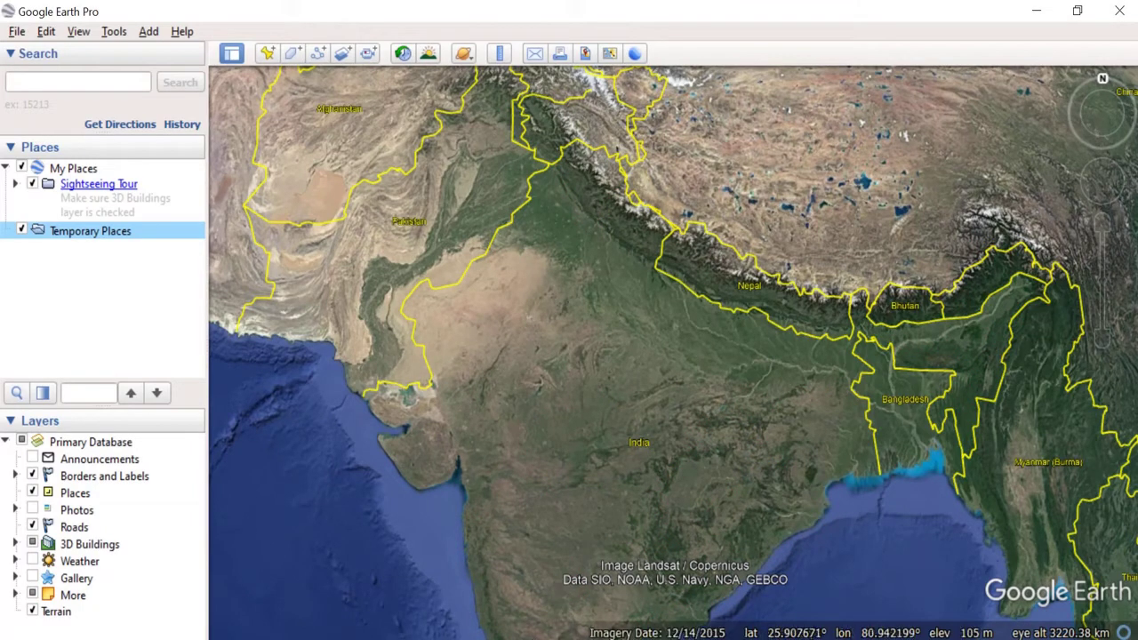
# Open the Cities file from the Data folder in Excel, review its place name, latitude and longitude columns, and return to Google Earth Pro
pyautogui.hotkey('alt', 'Tab')
pyautogui.click(519, 160)
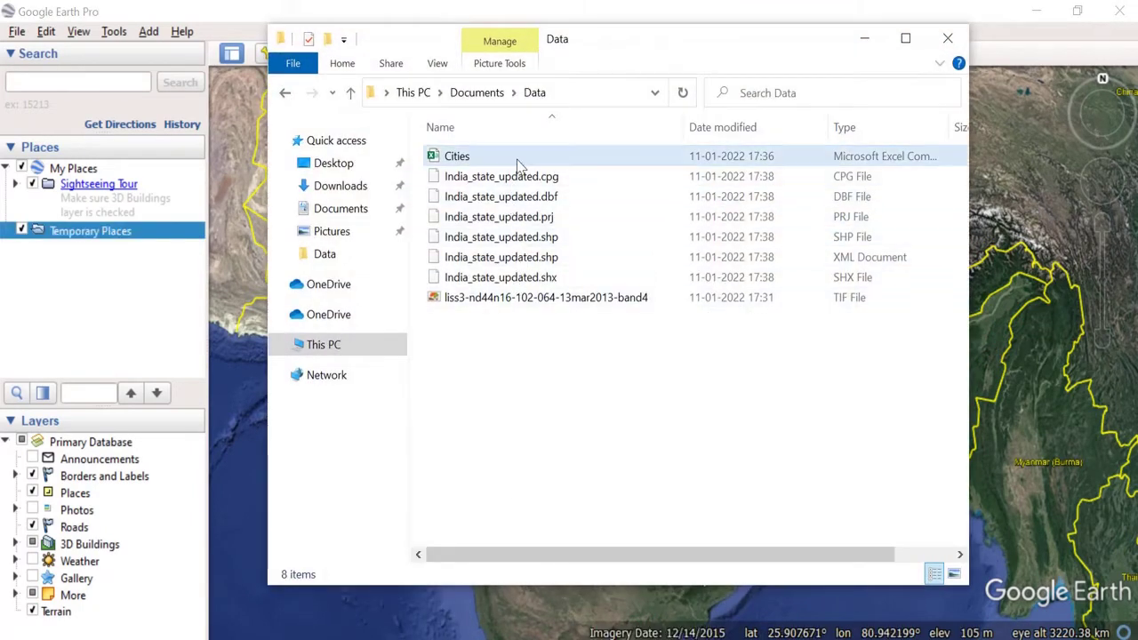
pyautogui.doubleClick(520, 166)
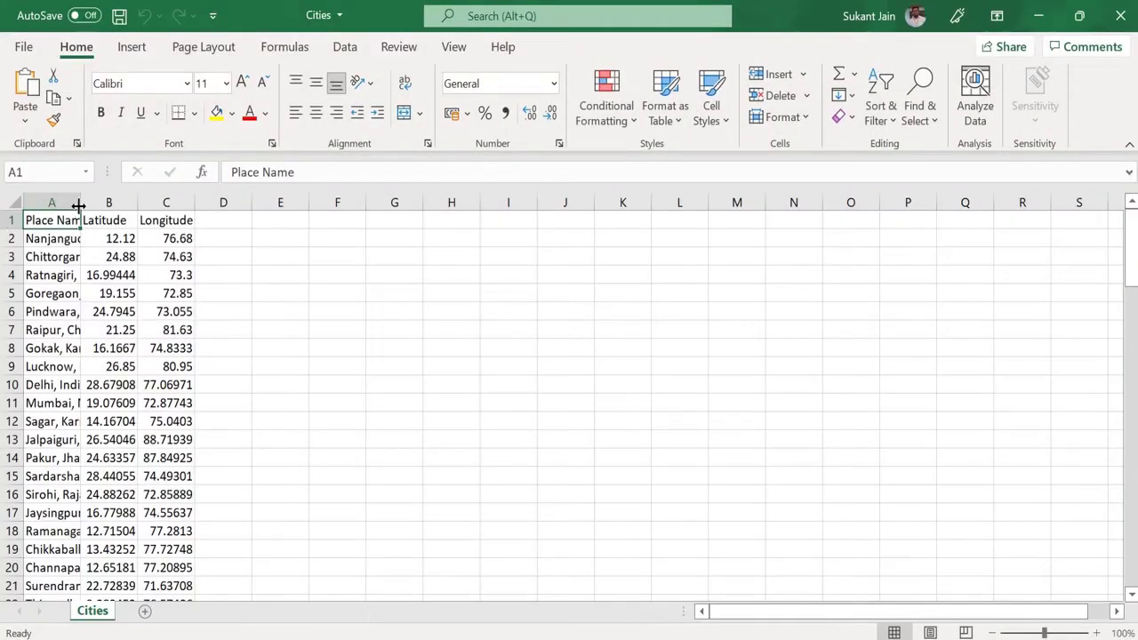
pyautogui.doubleClick(80, 203)
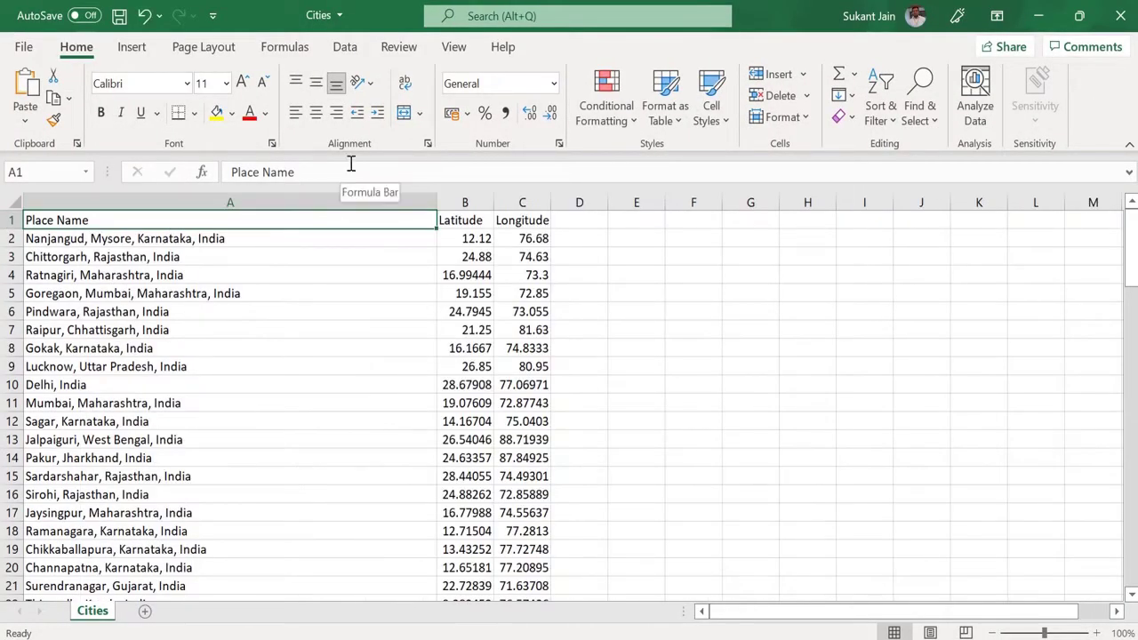
pyautogui.click(131, 257)
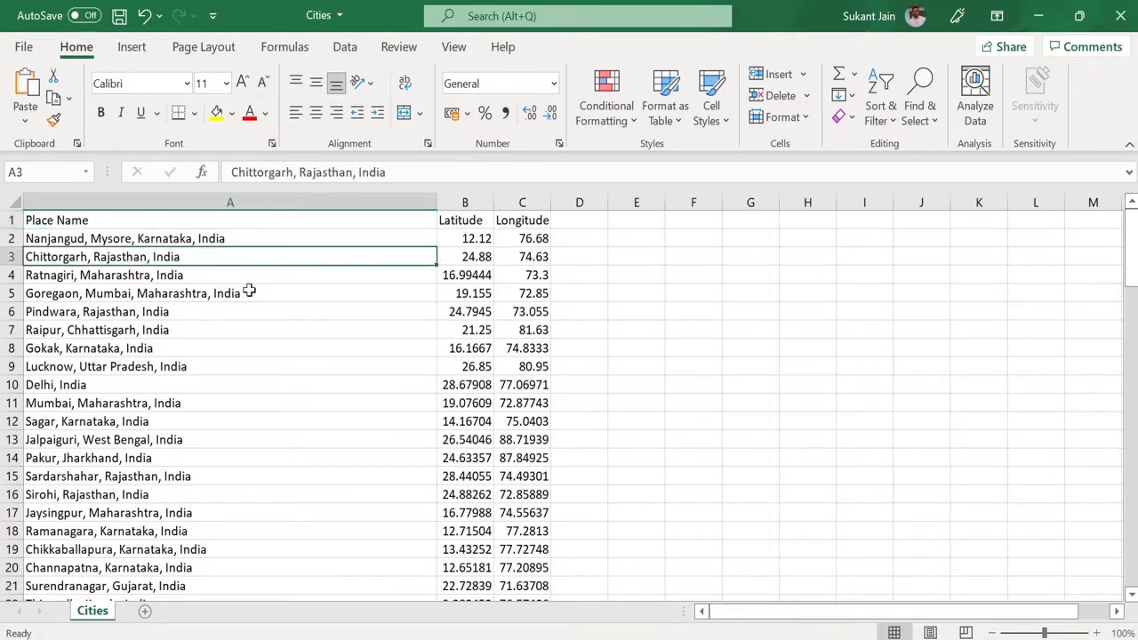
pyautogui.click(493, 199)
pyautogui.click(1120, 15)
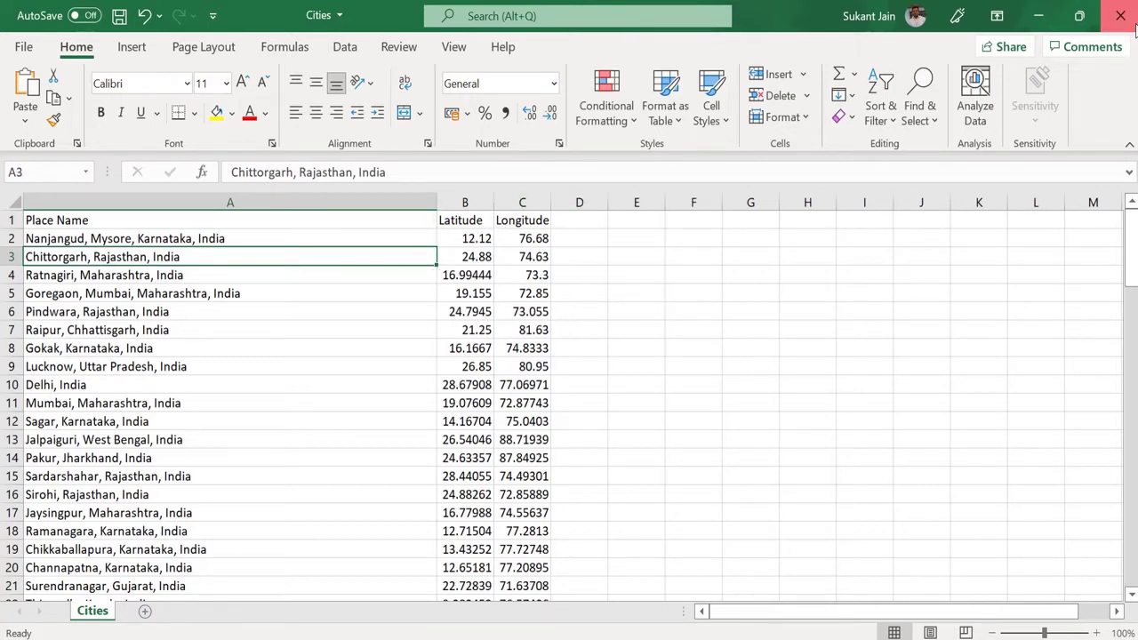
pyautogui.click(569, 352)
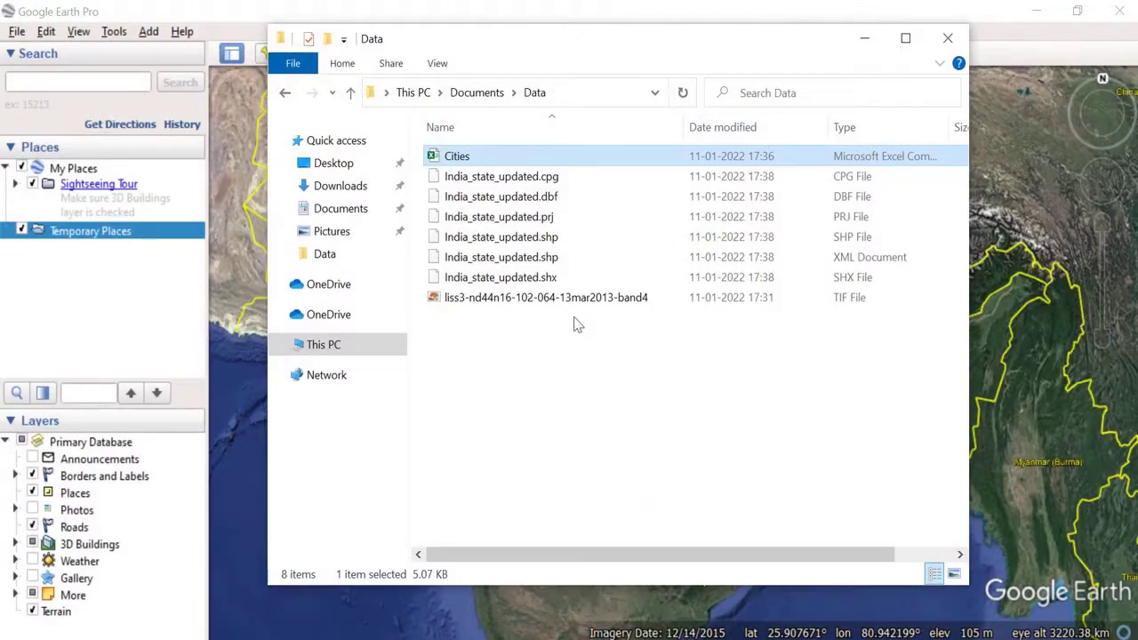
pyautogui.click(865, 39)
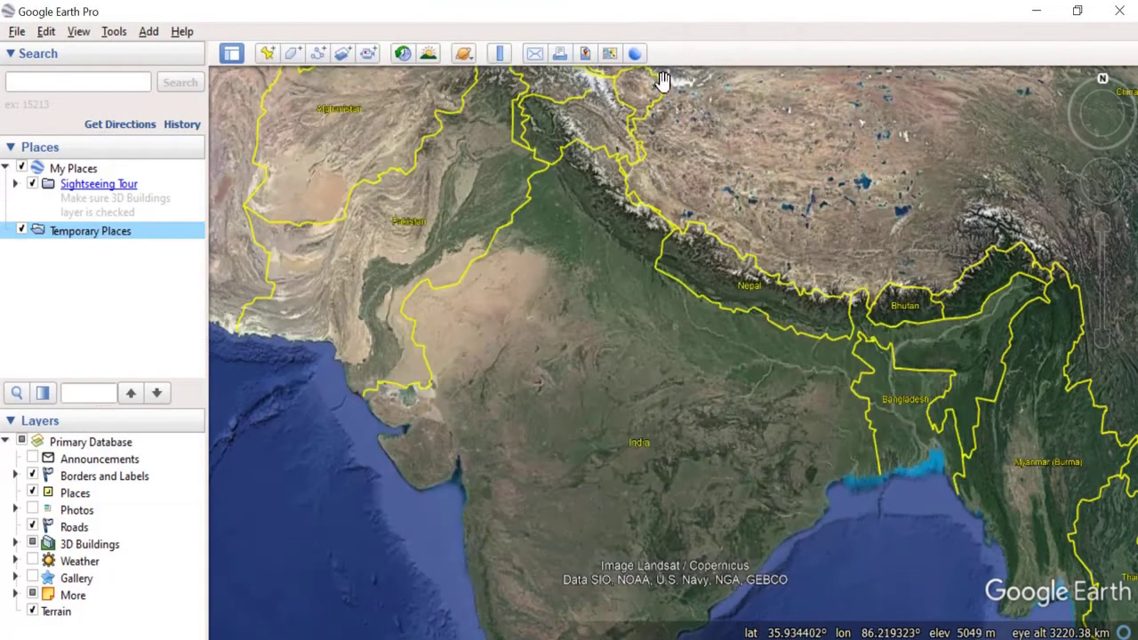
# Import the Cities file from the Data folder using the Generic Text (*.txt *.csv) file type
pyautogui.click(17, 32)
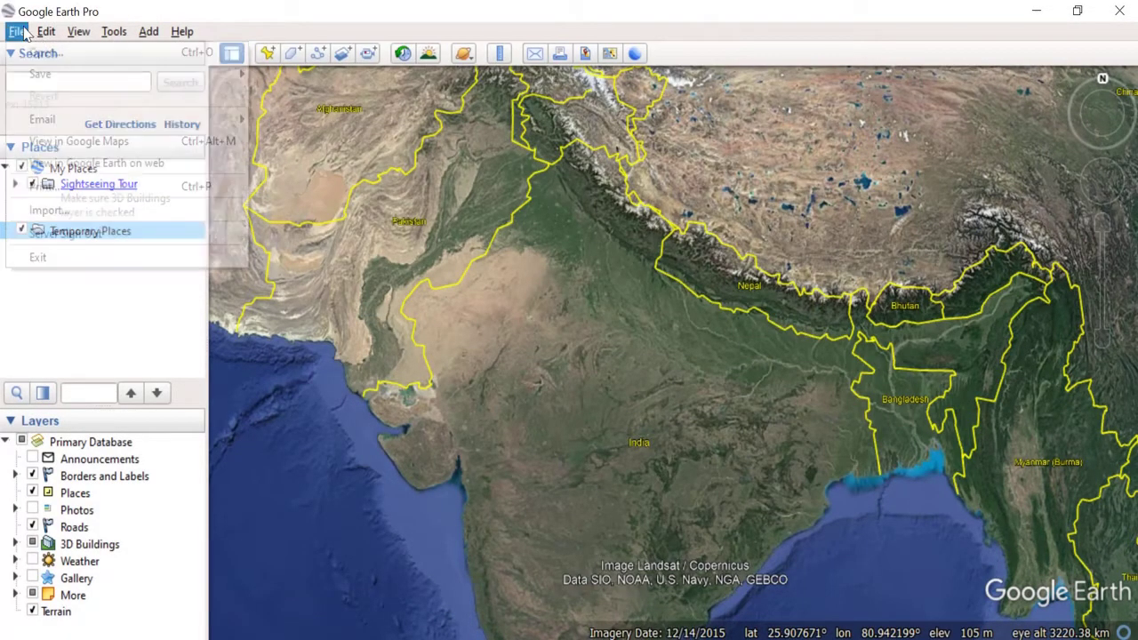
pyautogui.click(70, 210)
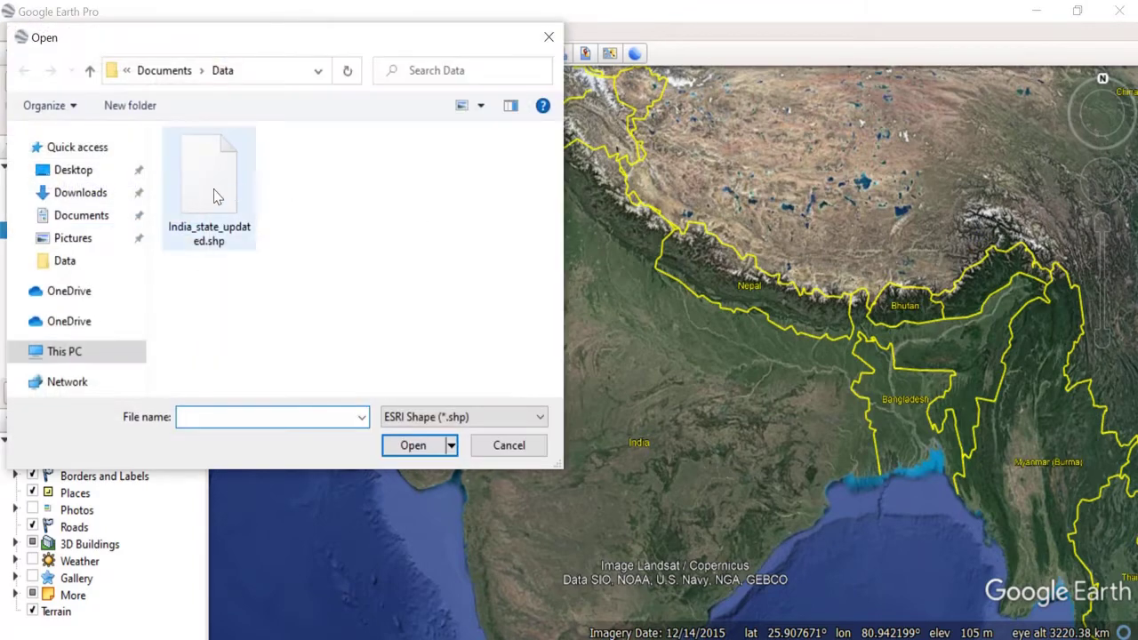
pyautogui.click(452, 416)
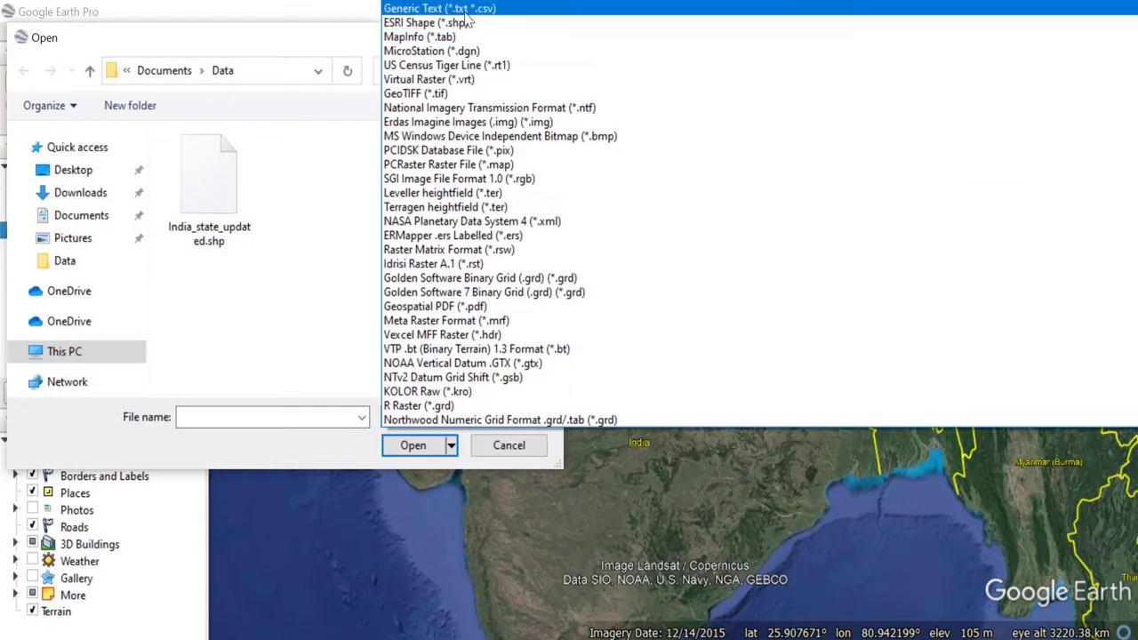
pyautogui.click(465, 11)
pyautogui.click(253, 227)
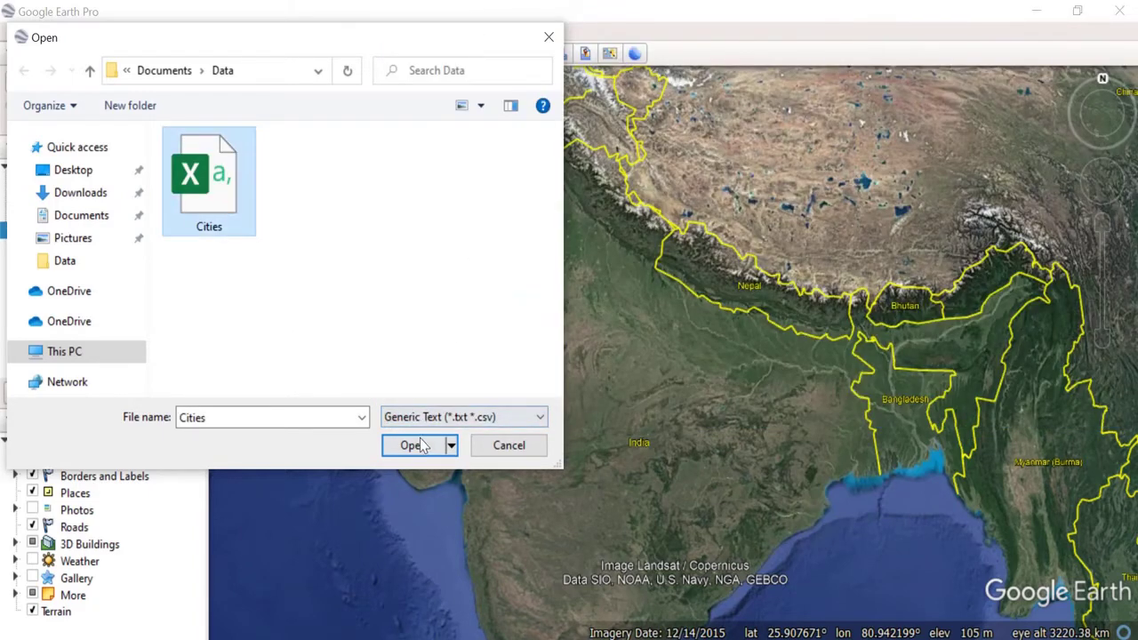
pyautogui.click(412, 446)
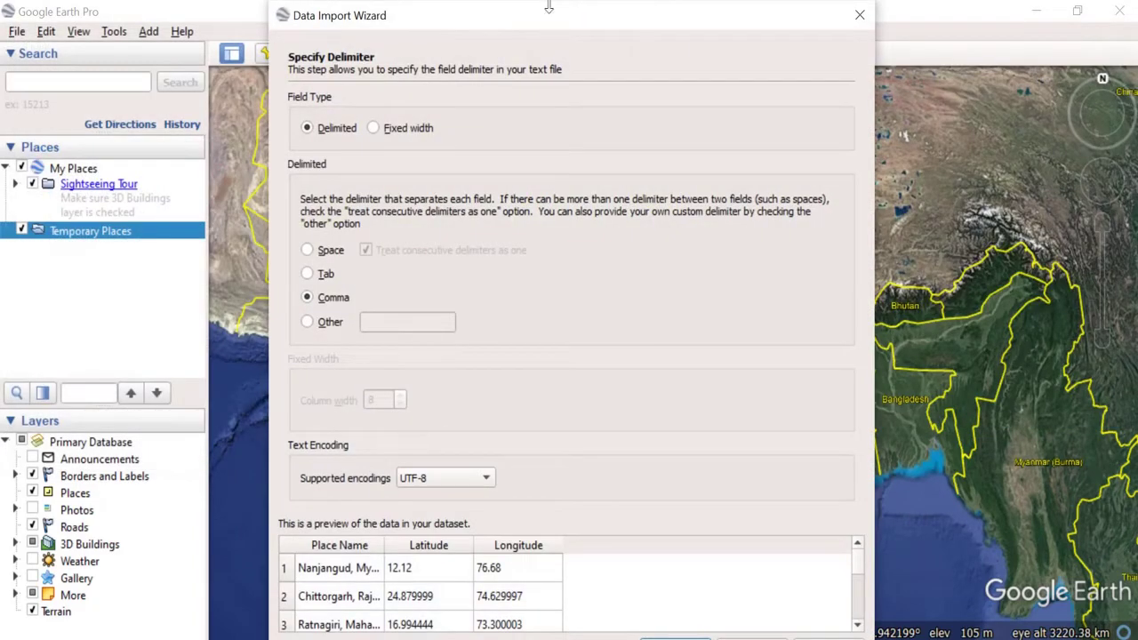
# Specify Comma as the field delimiter for the Cities data, check the data preview, and continue to the coordinate field selection
pyautogui.moveTo(549, 7); pyautogui.dragTo(579, 23)
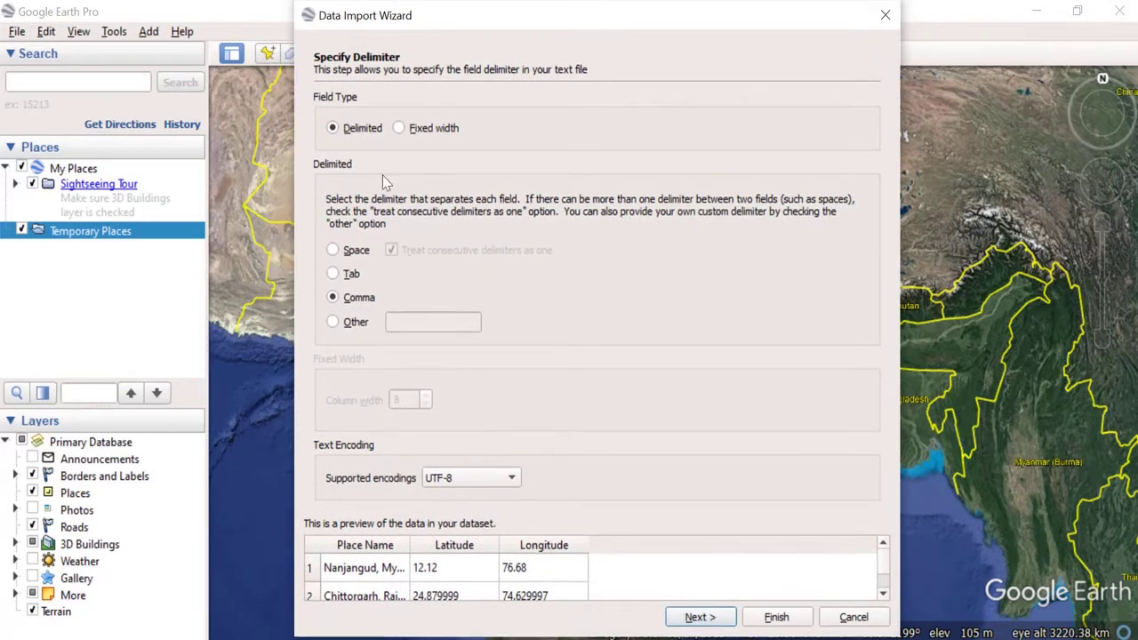
pyautogui.click(331, 323)
pyautogui.click(336, 299)
pyautogui.moveTo(882, 560)
pyautogui.mouseDown()
pyautogui.moveTo(884, 584)
pyautogui.moveTo(888, 560)
pyautogui.mouseUp()
pyautogui.scroll(-3, 439, 596)
pyautogui.click(683, 615)
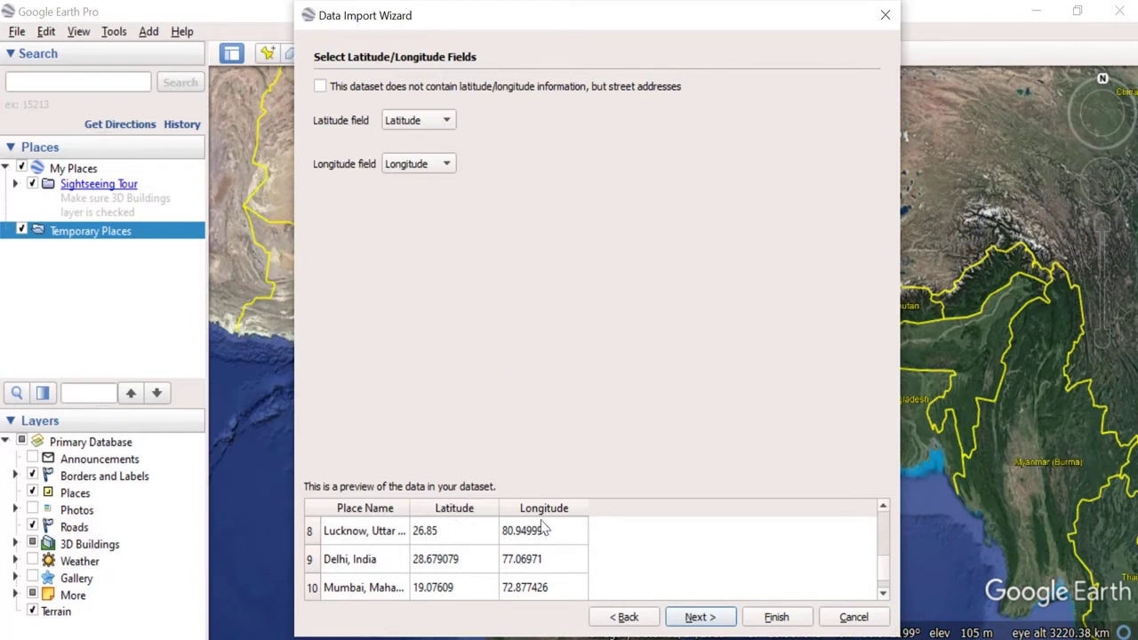
# Assign the Latitude and Longitude columns as coordinate fields and finish the import with the default field types
pyautogui.click(422, 124)
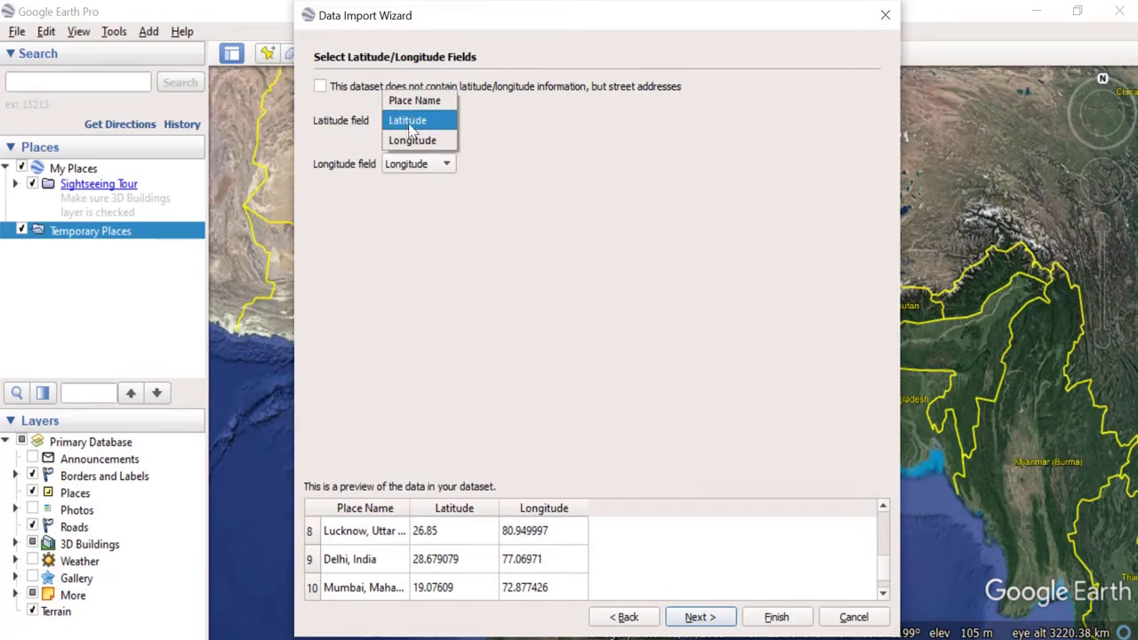
pyautogui.click(411, 125)
pyautogui.click(425, 171)
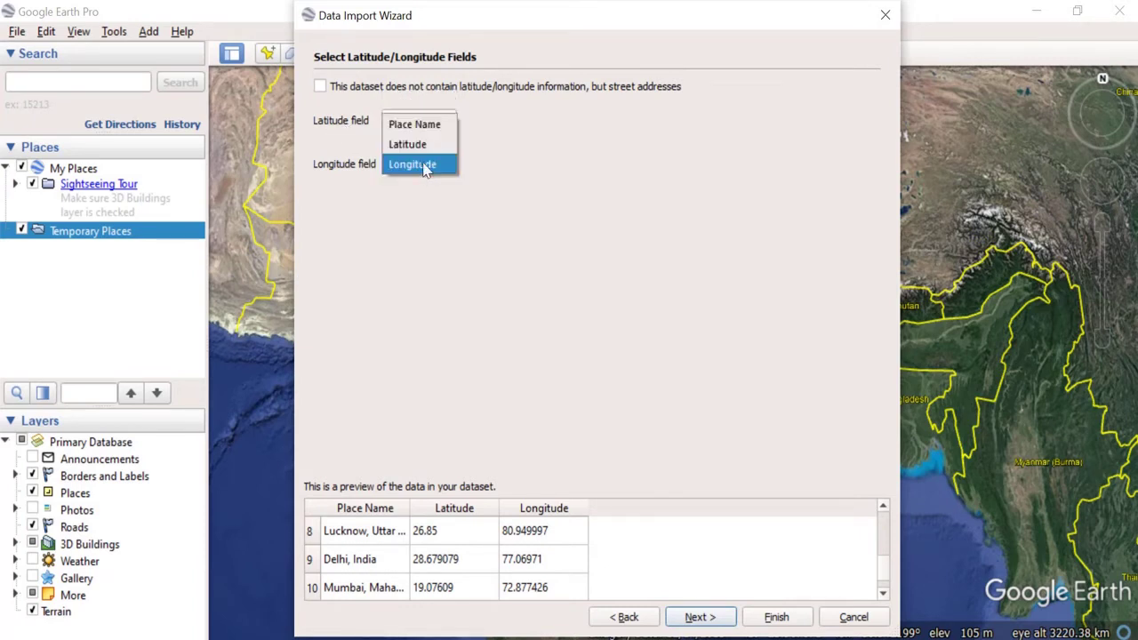
pyautogui.click(425, 166)
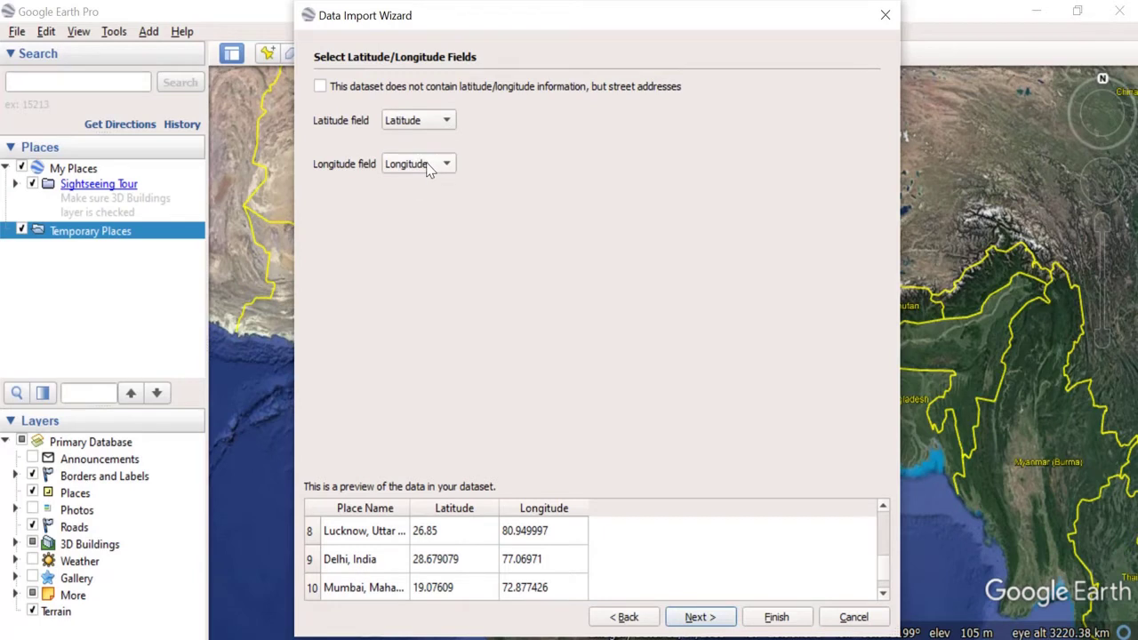
pyautogui.click(698, 617)
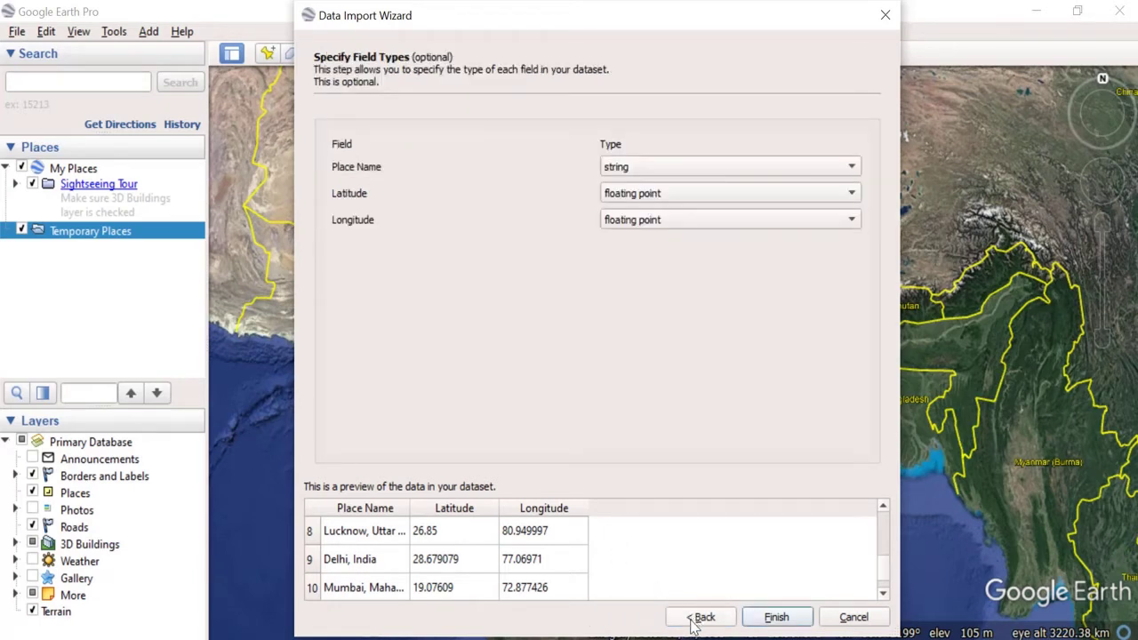
pyautogui.click(777, 618)
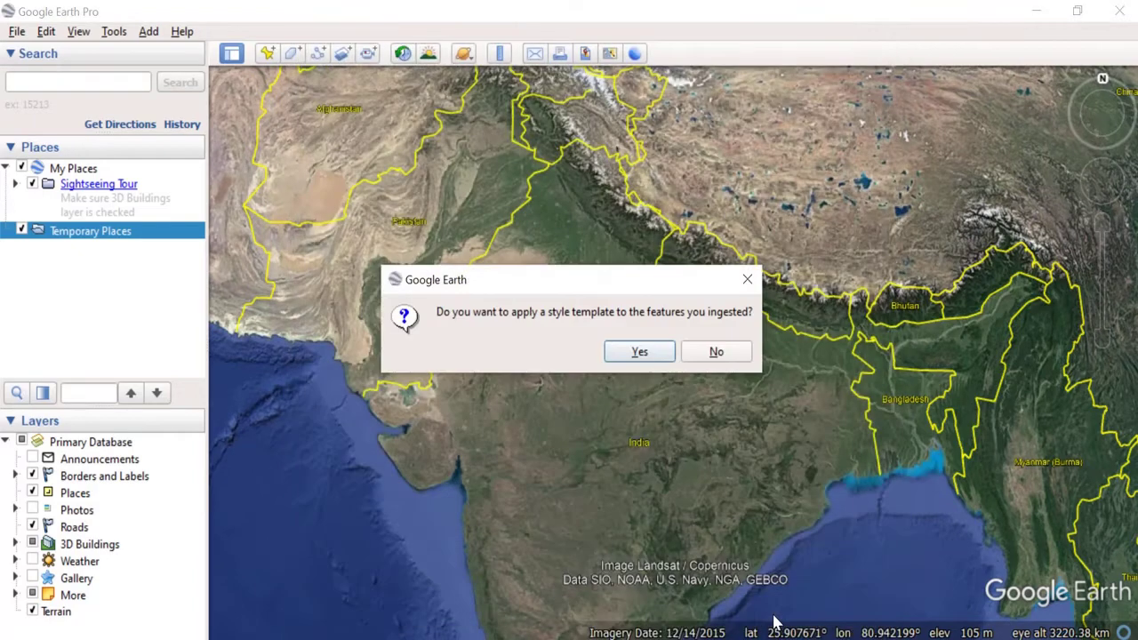
# Apply a style template to the imported Cities data with Place_Name as the name field and save it as Cities
pyautogui.click(650, 355)
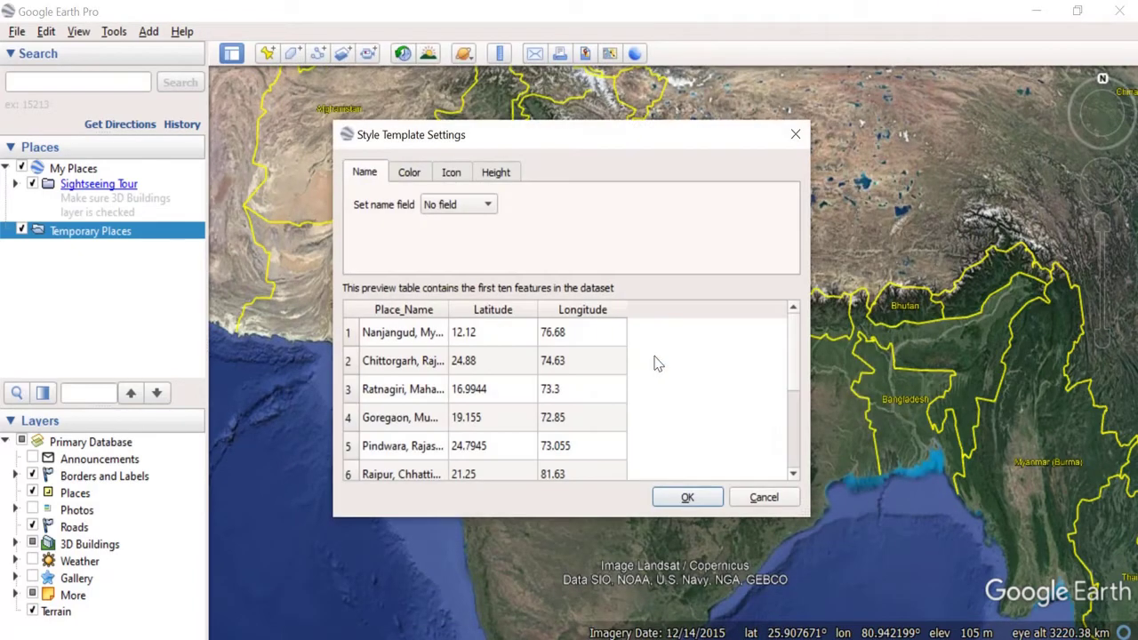
pyautogui.click(458, 204)
pyautogui.click(458, 224)
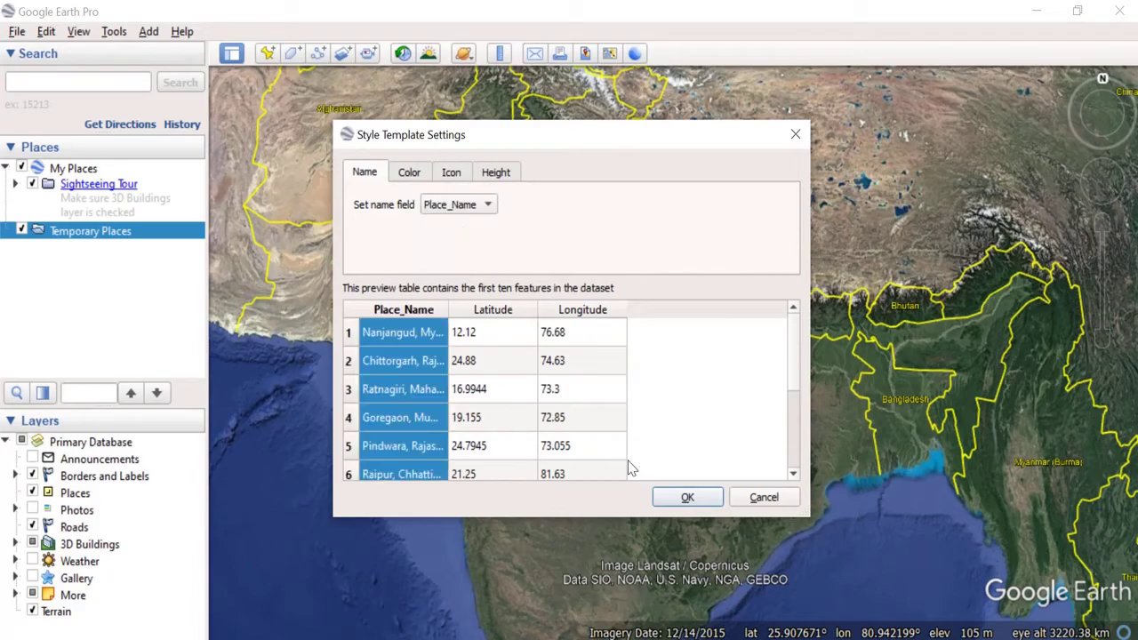
pyautogui.click(685, 498)
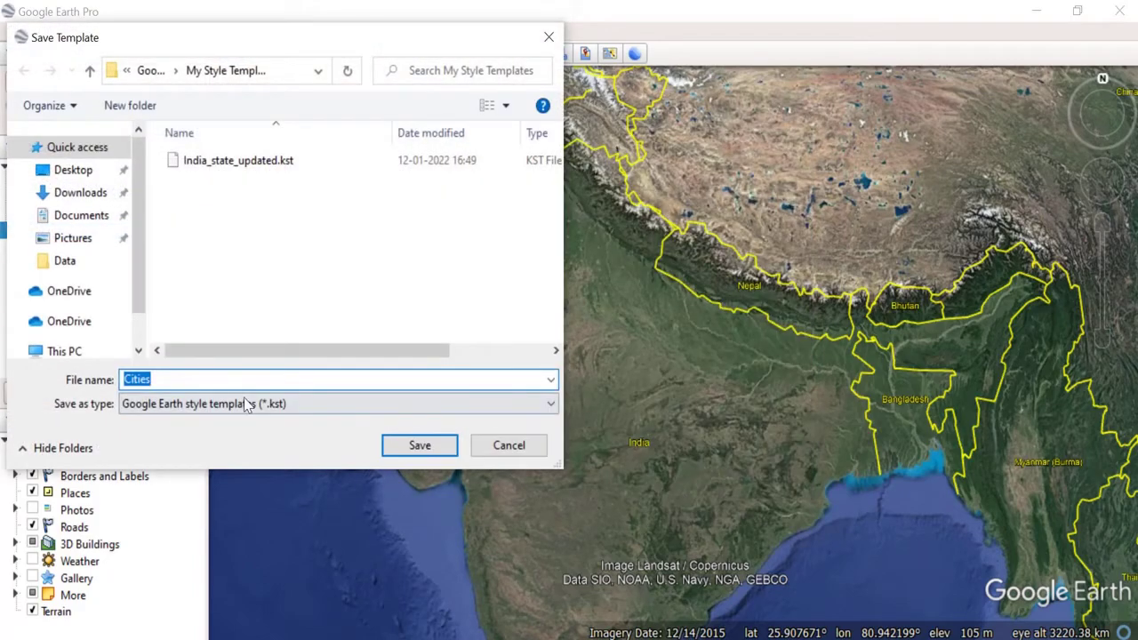
pyautogui.click(437, 448)
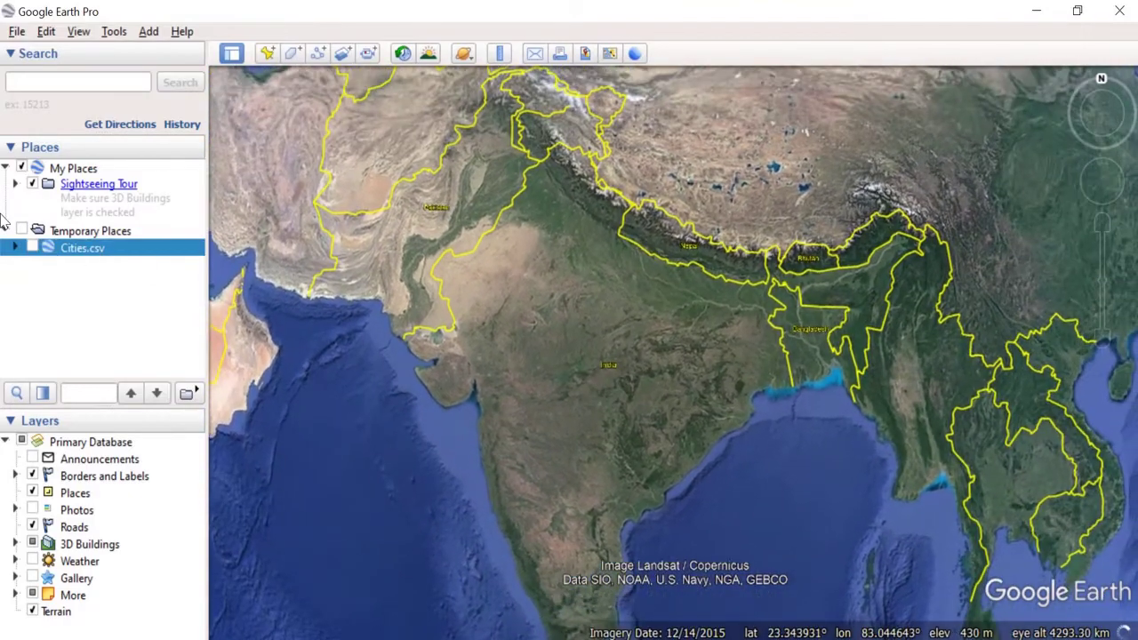
# Display the Cities.csv layer on the map and view the named point at Orai, Uttar Pradesh up close
pyautogui.click(32, 248)
pyautogui.scroll(3, 615, 308)
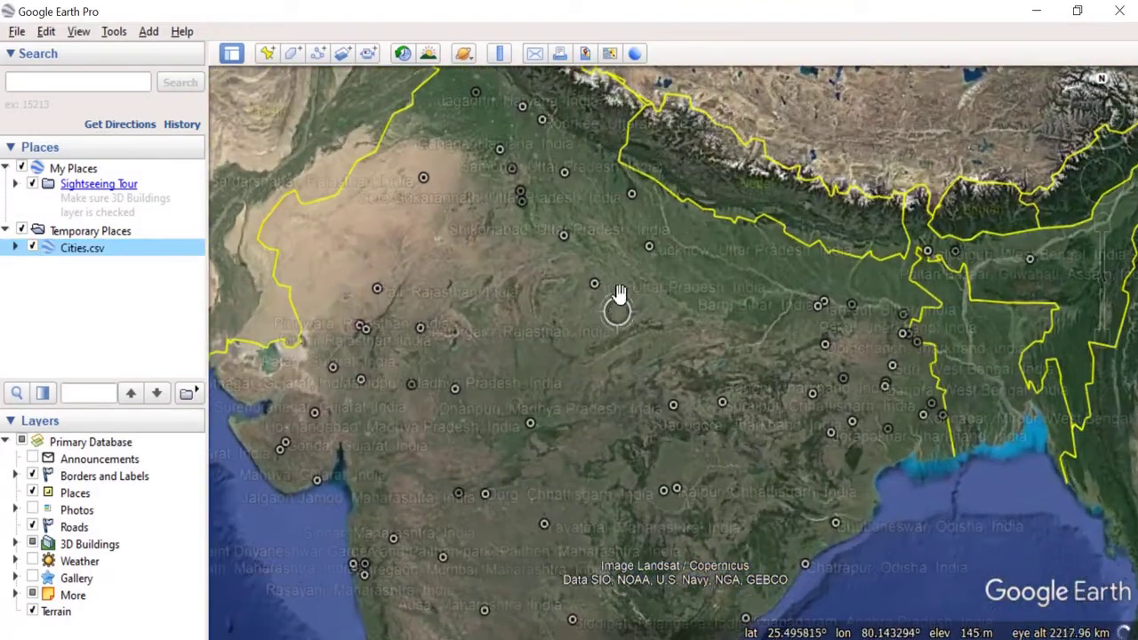
pyautogui.scroll(5, 591, 286)
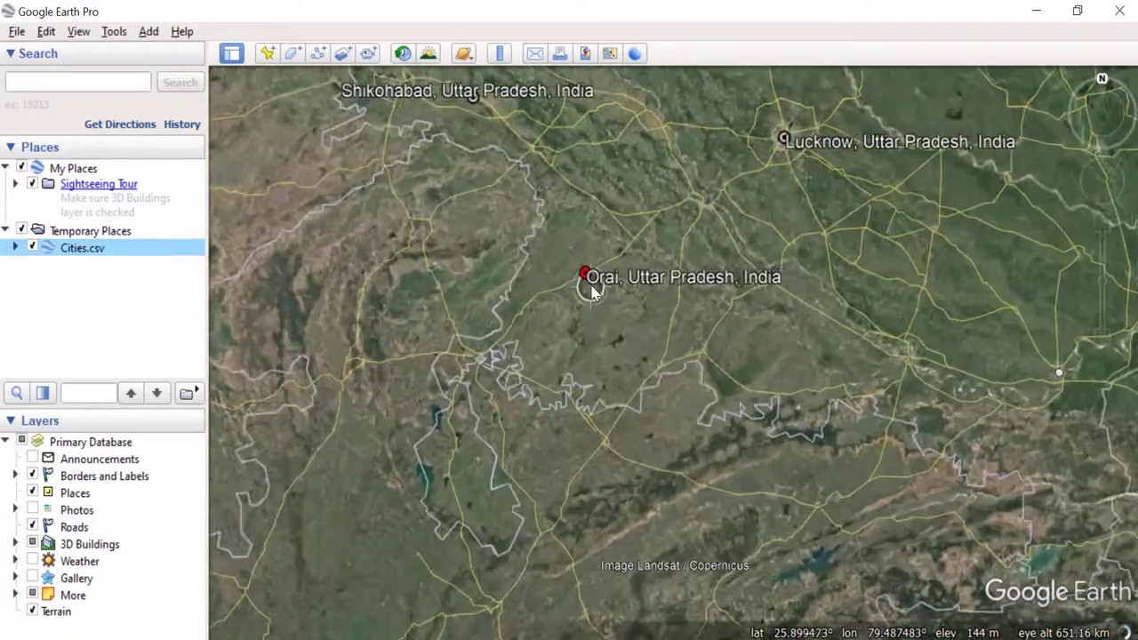
pyautogui.scroll(4, 594, 294)
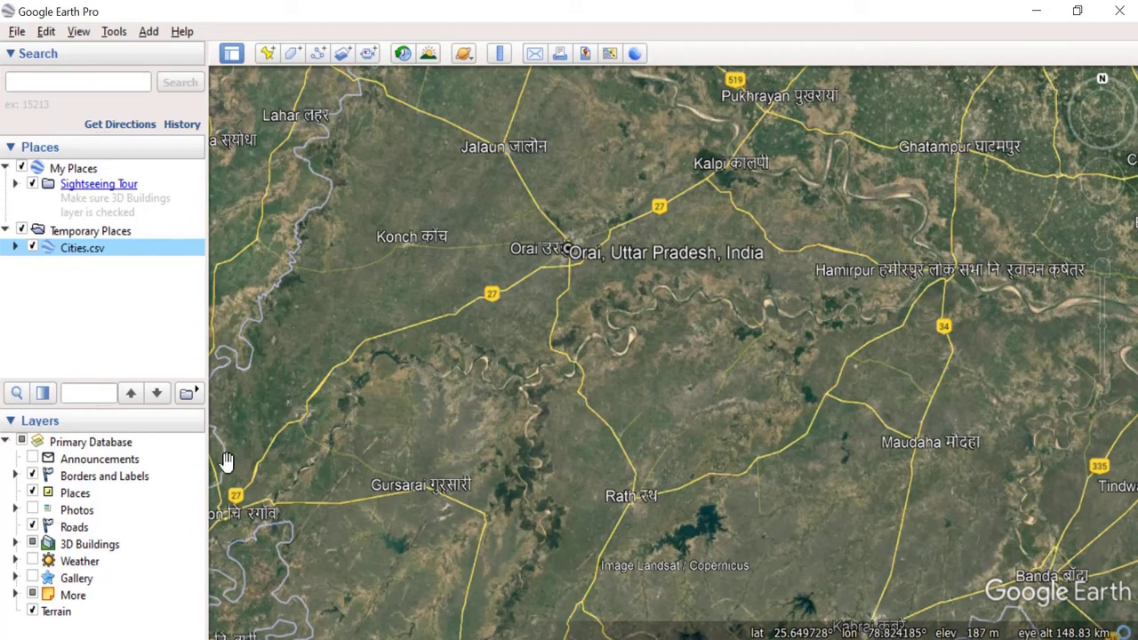
# Hide the Places and the Borders and Labels layers and check the imported city points around Orai and Shikohabad
pyautogui.click(32, 494)
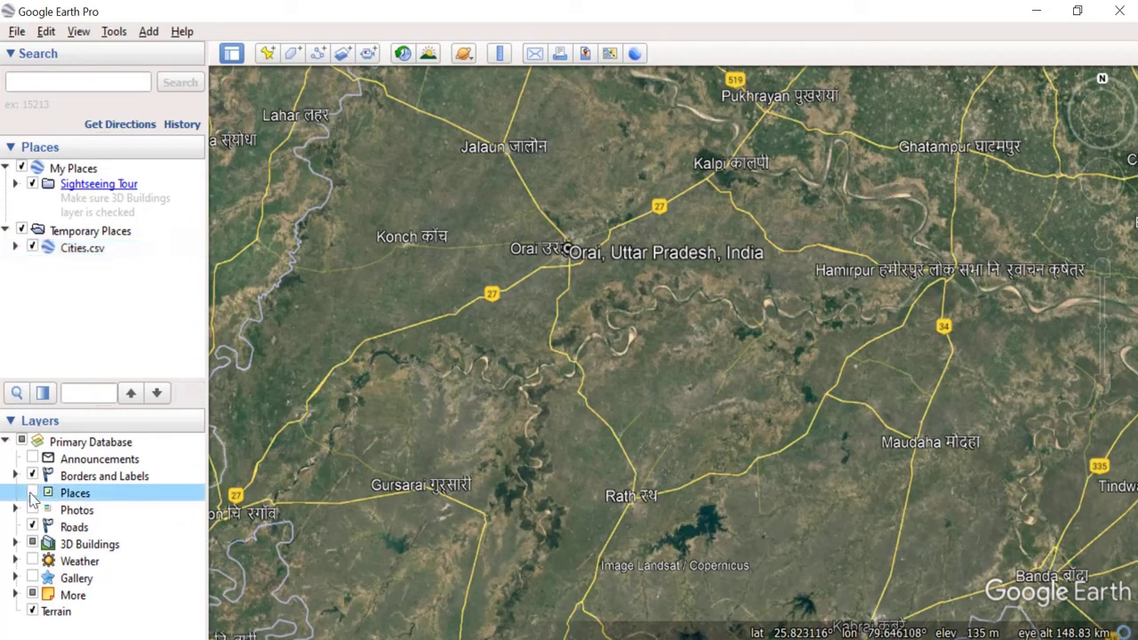
pyautogui.click(32, 476)
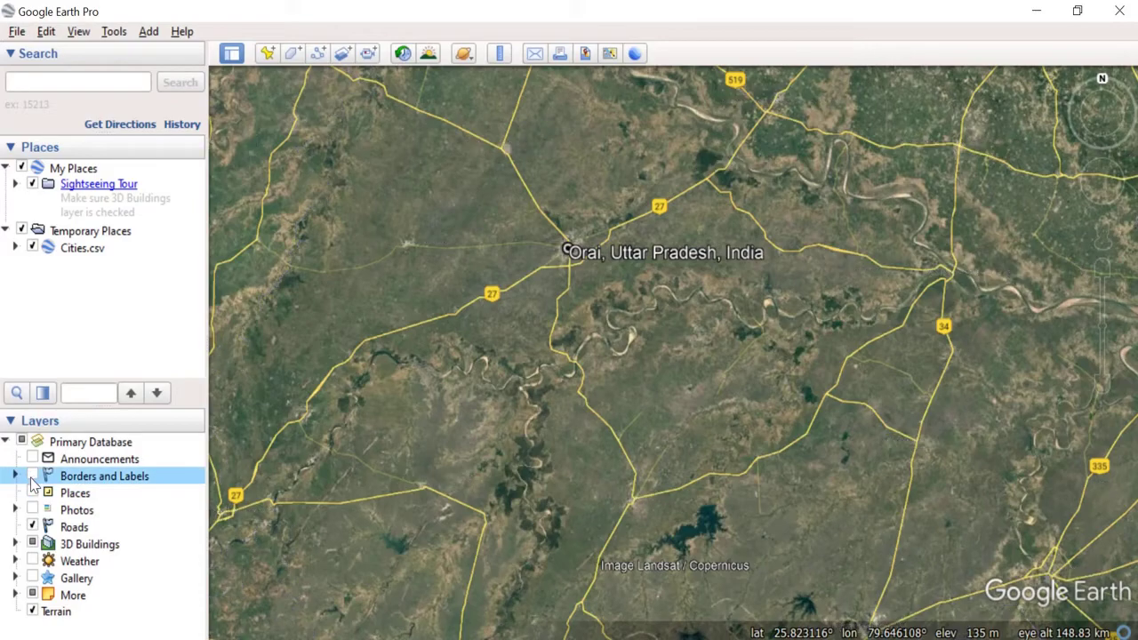
pyautogui.scroll(-3, 570, 398)
pyautogui.scroll(-2, 573, 395)
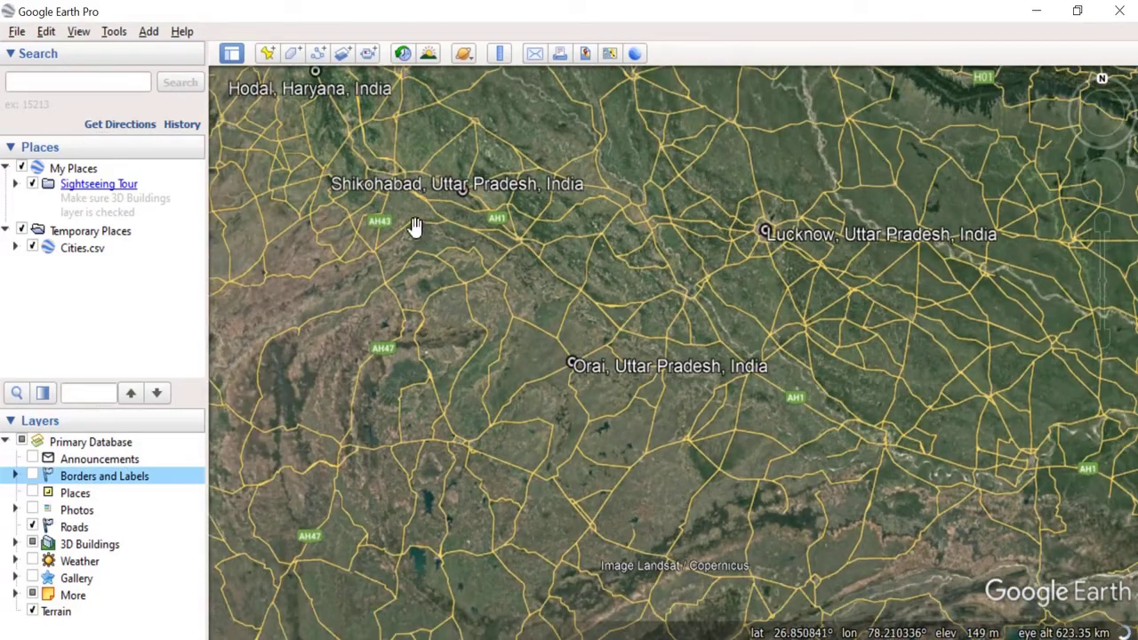
pyautogui.scroll(-3, 415, 226)
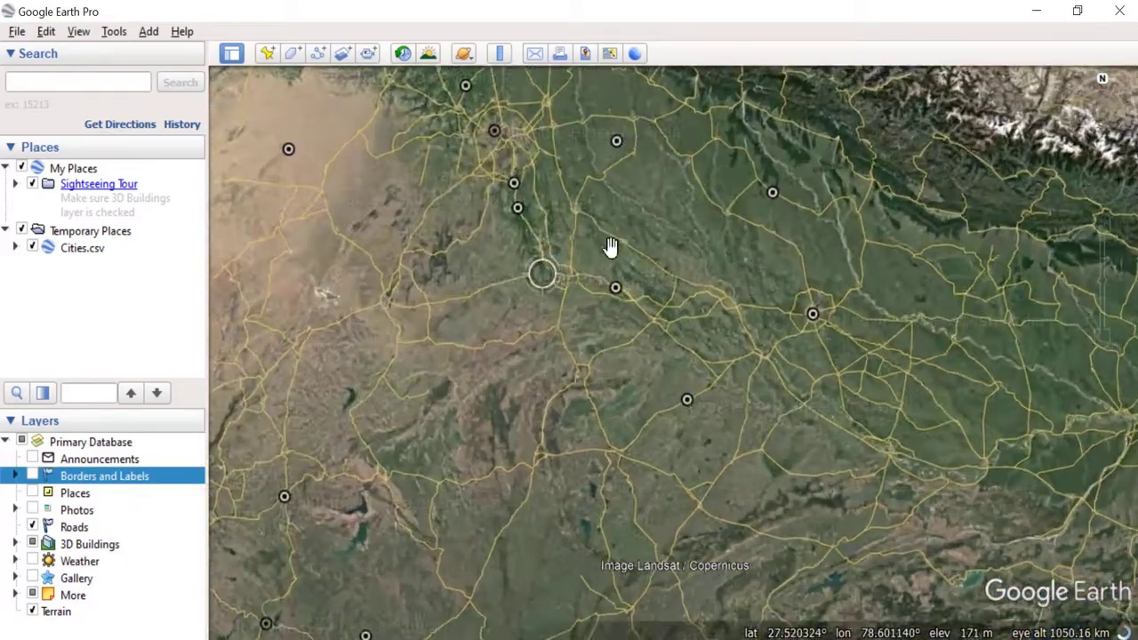
pyautogui.scroll(6, 623, 267)
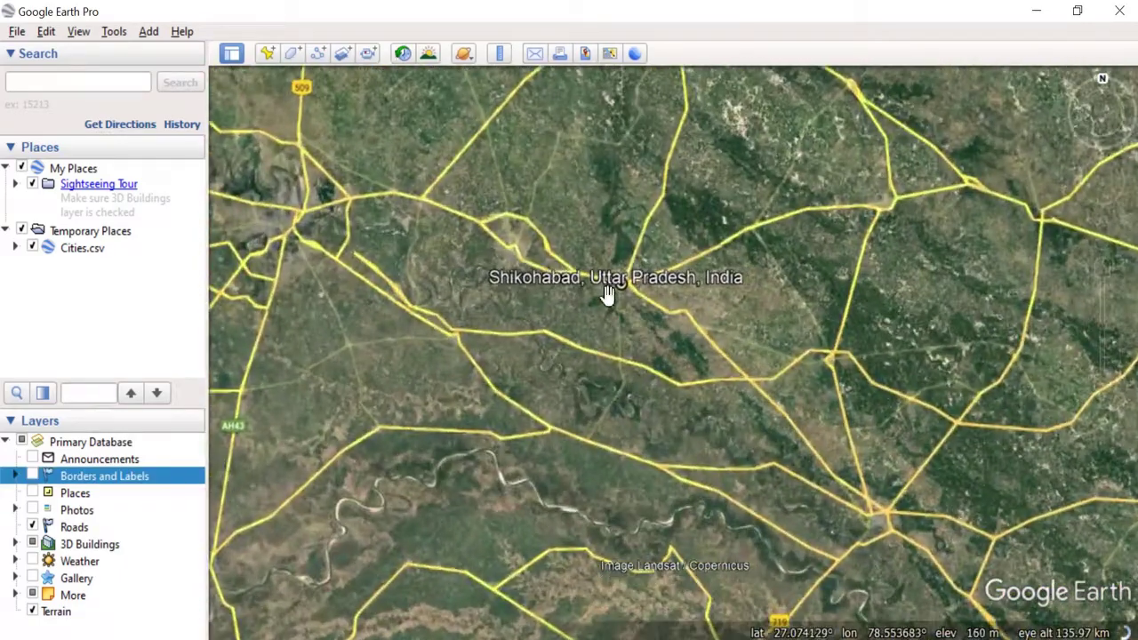
# Open the properties of the Cities.csv folder and share one style across all its placemarks
pyautogui.rightClick(73, 252)
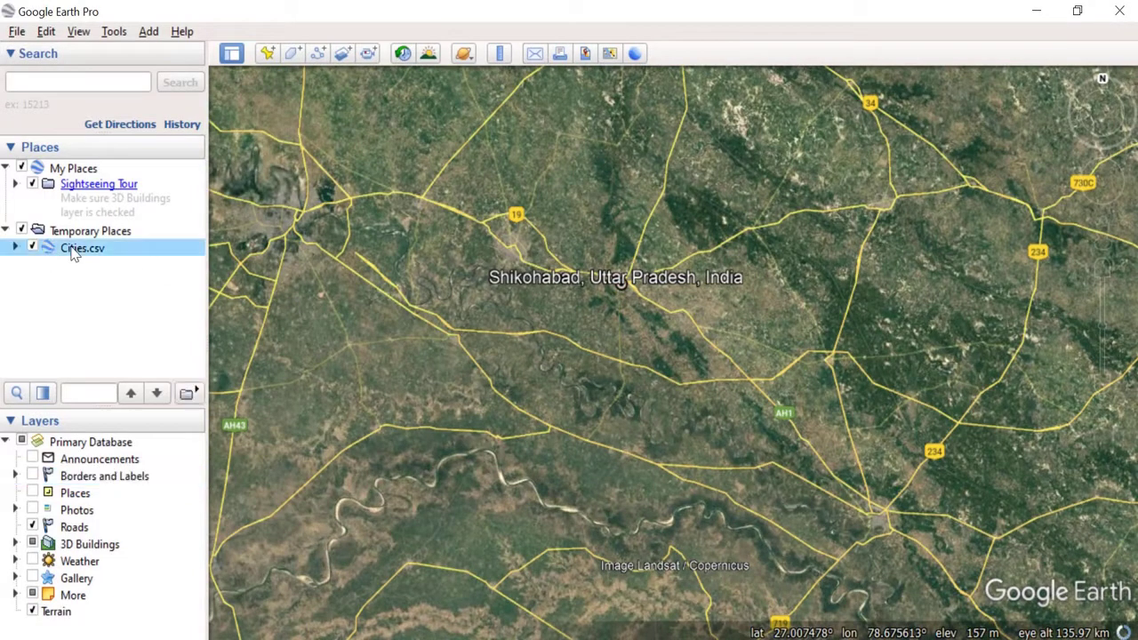
pyautogui.click(120, 530)
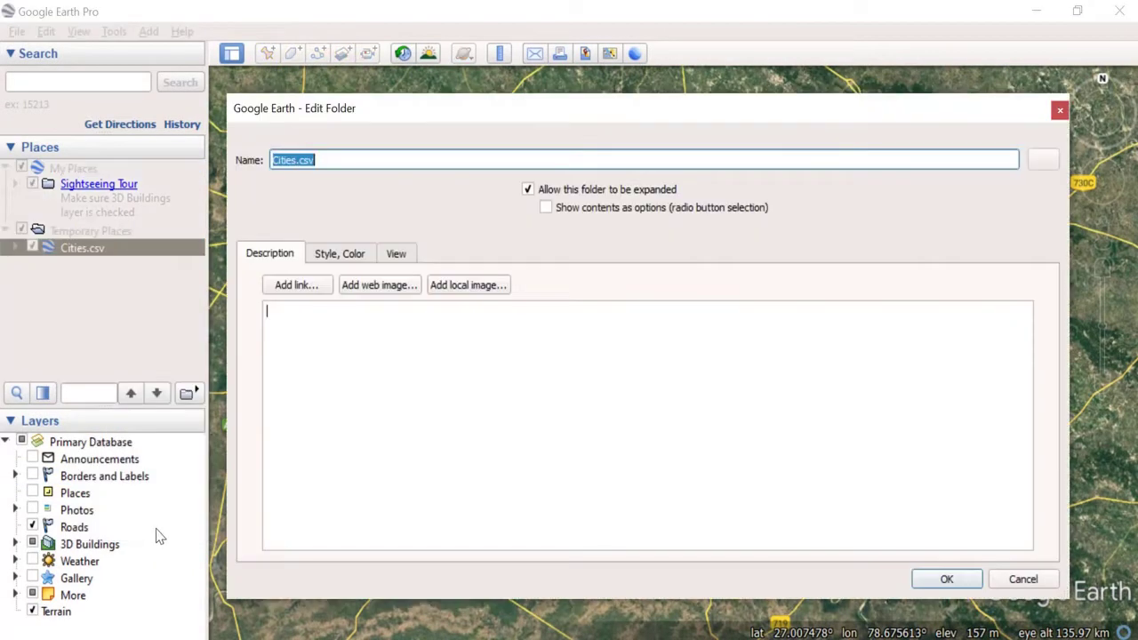
pyautogui.click(340, 258)
pyautogui.click(984, 494)
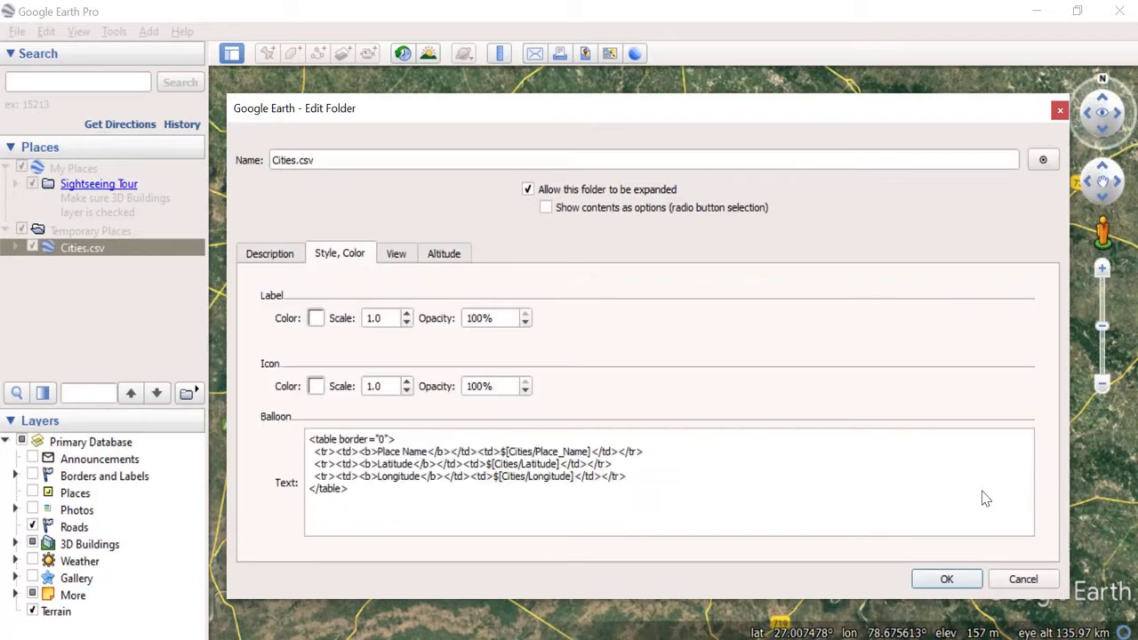
# Assign the yellow paddle icon with a square (ylw-square.png) to all Cities.csv placemarks and apply the folder changes
pyautogui.click(1043, 159)
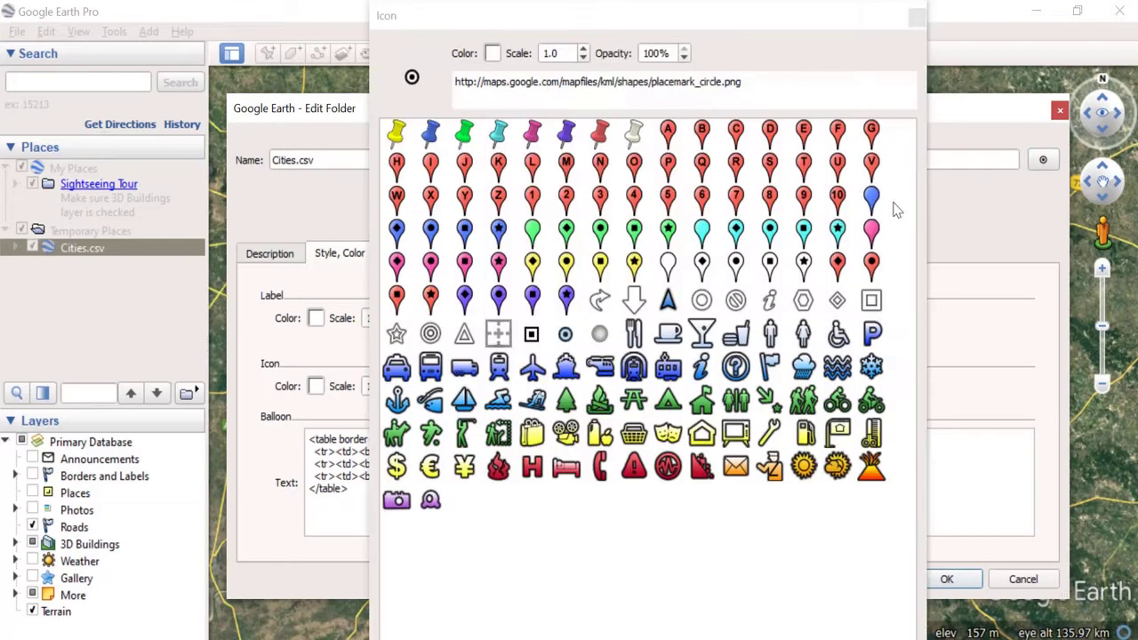
pyautogui.click(601, 265)
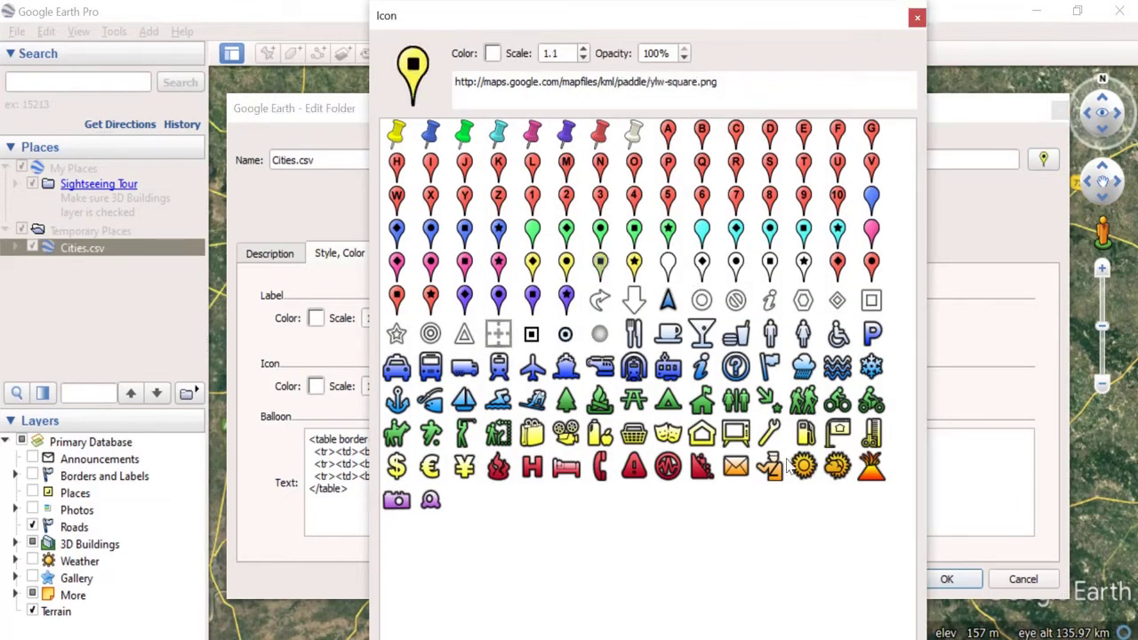
pyautogui.moveTo(777, 11); pyautogui.dragTo(747, 40)
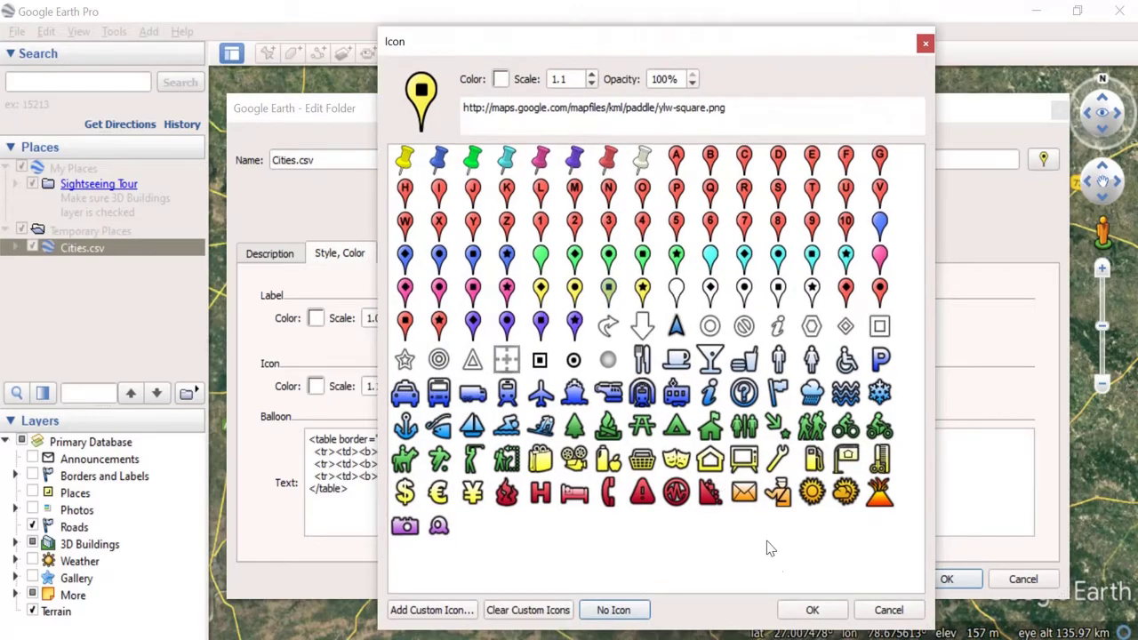
pyautogui.click(812, 610)
pyautogui.click(947, 579)
# Expand the Cities folder to list its placemarks and open the properties of the Chittorgarh, Rajasthan placemark
pyautogui.scroll(-5, 676, 332)
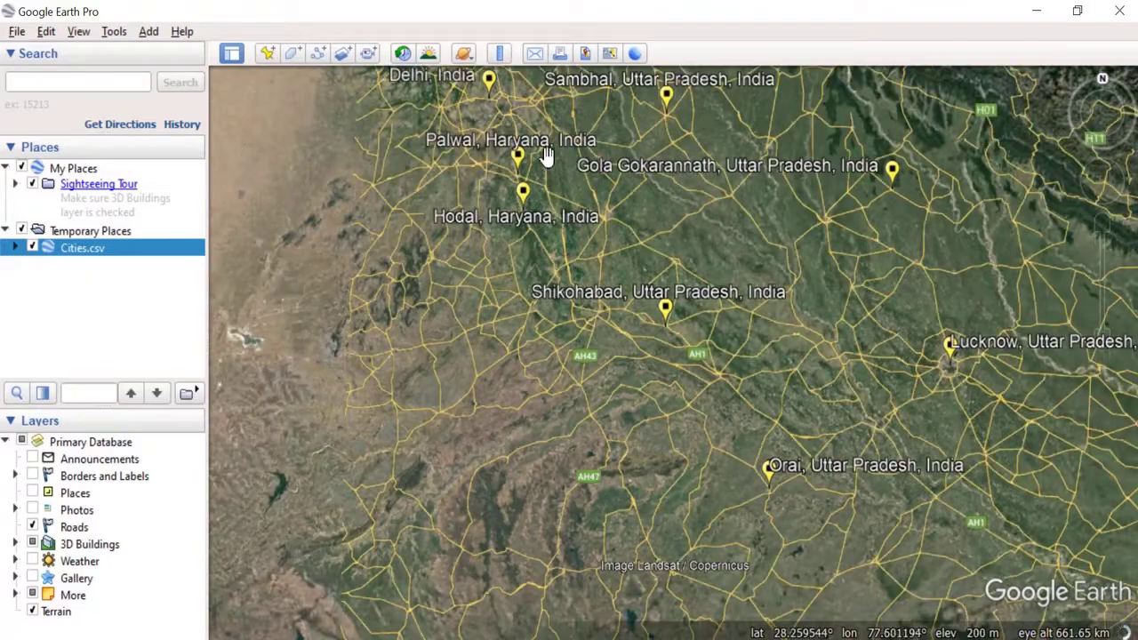
pyautogui.scroll(2, 683, 312)
pyautogui.scroll(2, 684, 314)
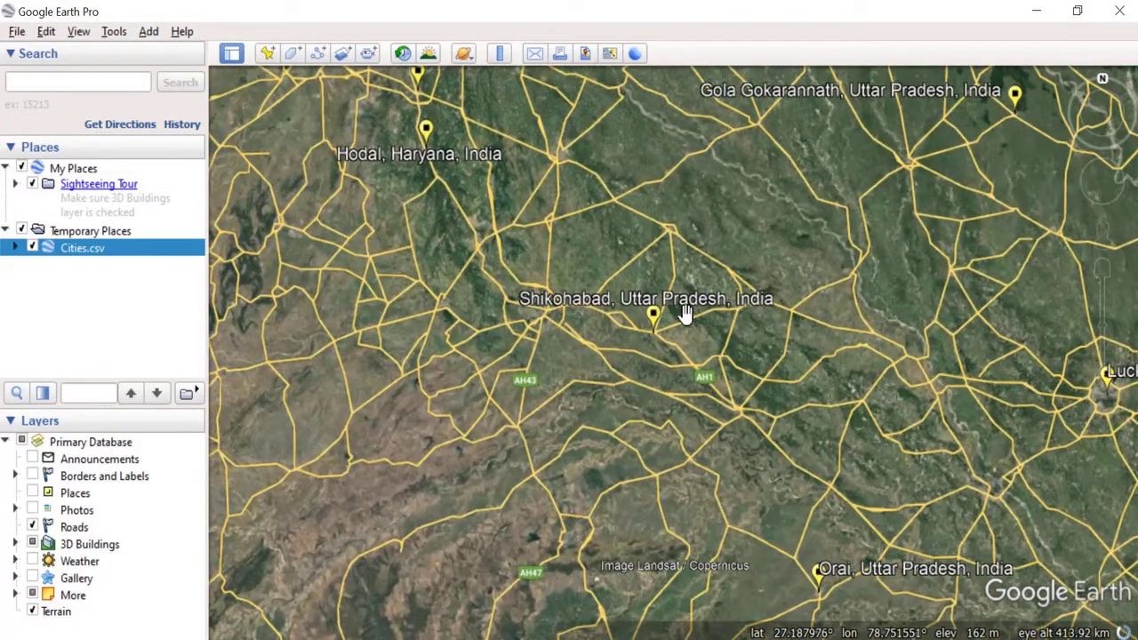
pyautogui.scroll(4, 681, 312)
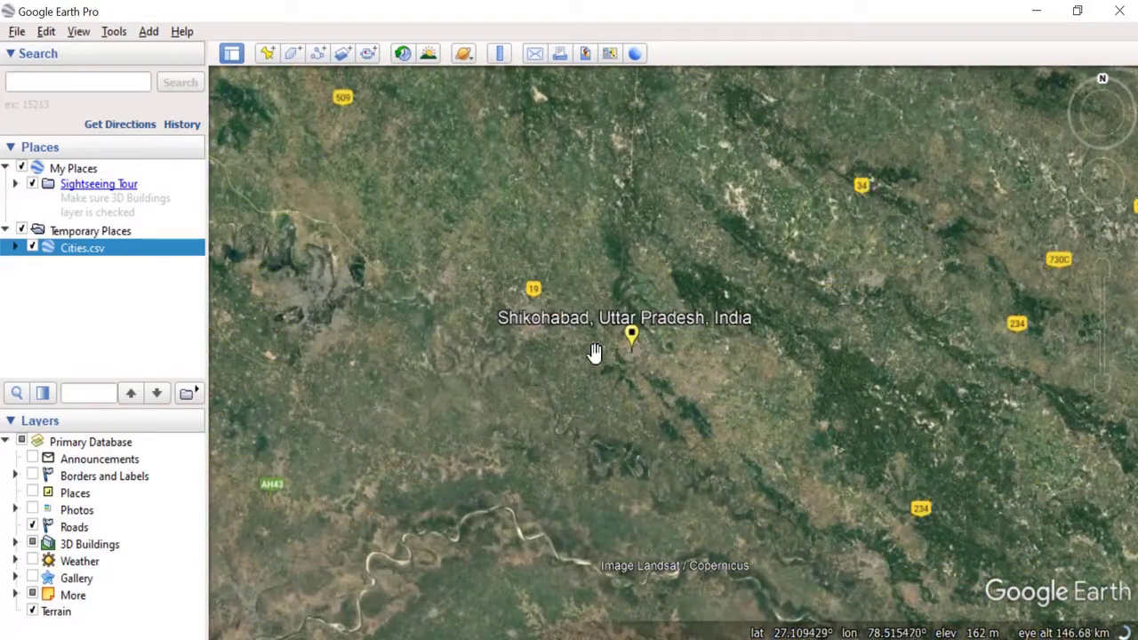
pyautogui.scroll(2, 594, 353)
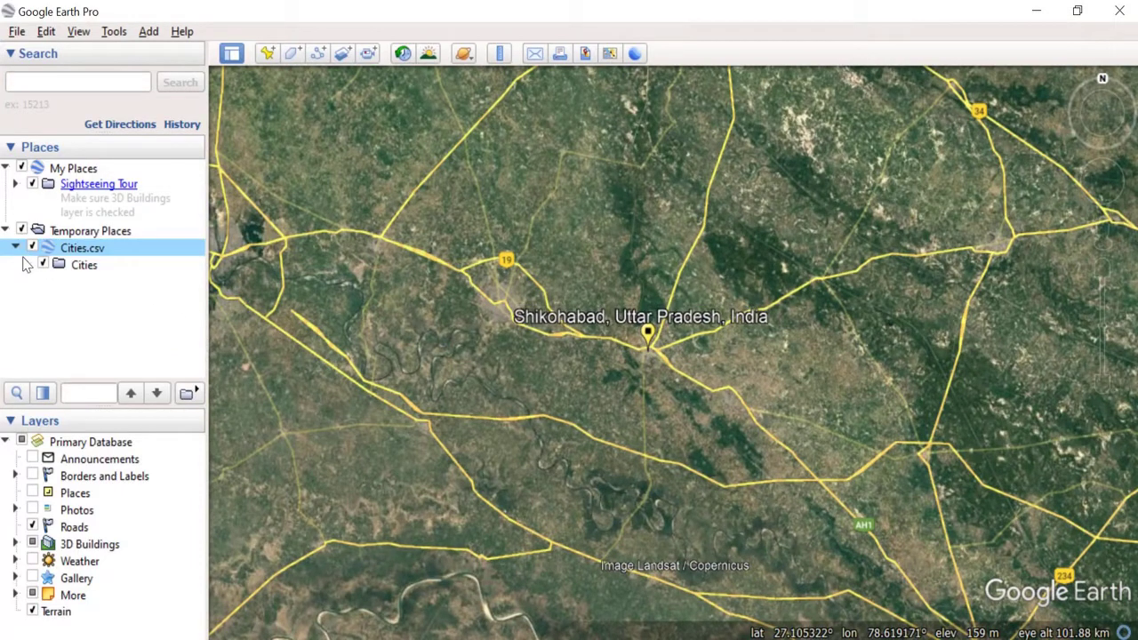
pyautogui.click(27, 264)
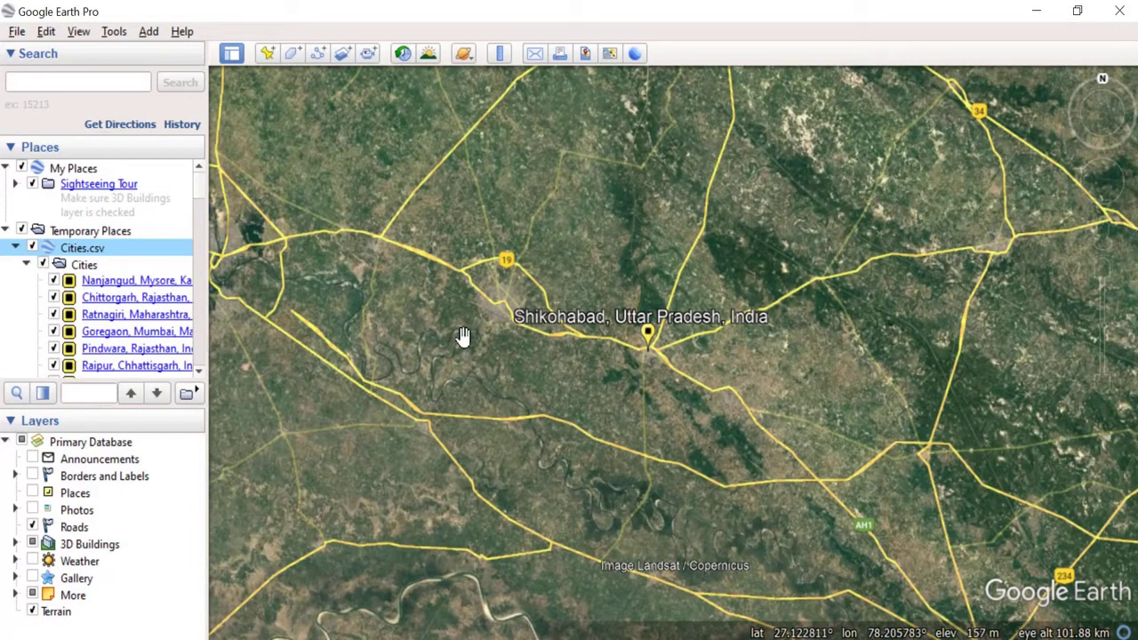
pyautogui.scroll(-5, 462, 336)
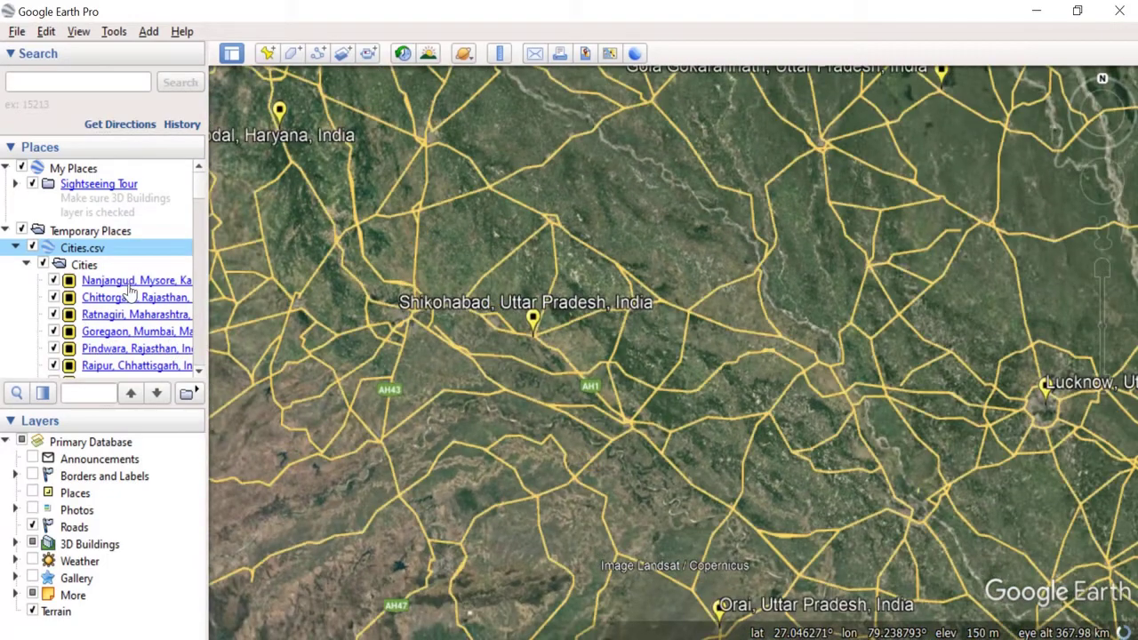
pyautogui.rightClick(126, 298)
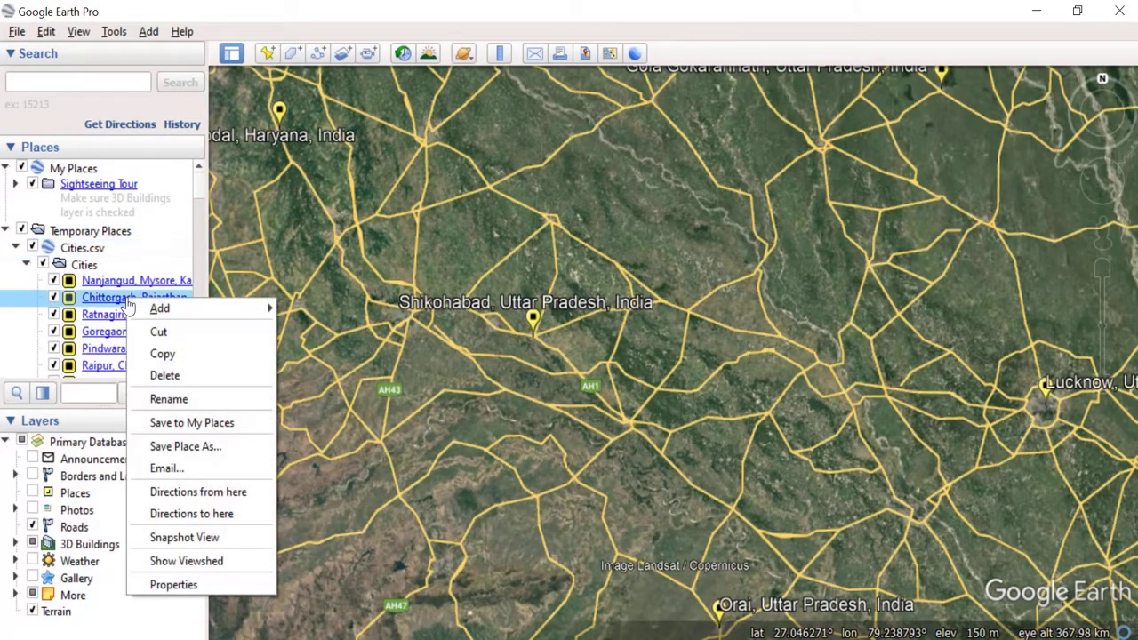
pyautogui.click(174, 584)
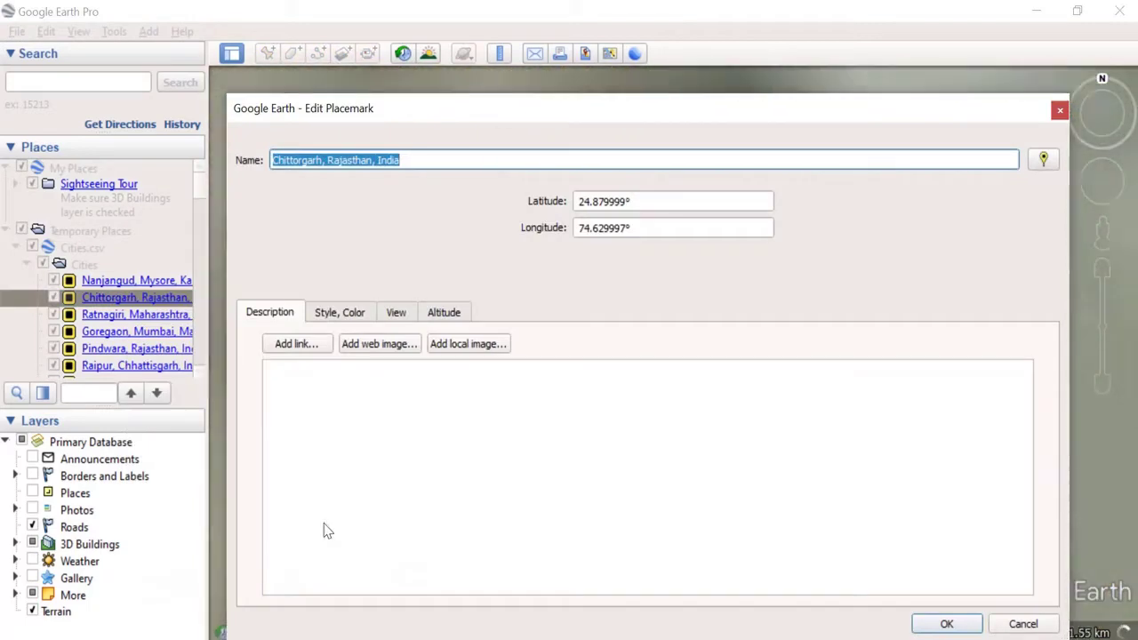
# Change the Chittorgarh placemark's icon to the red paddle with the letter C and apply it
pyautogui.click(1043, 159)
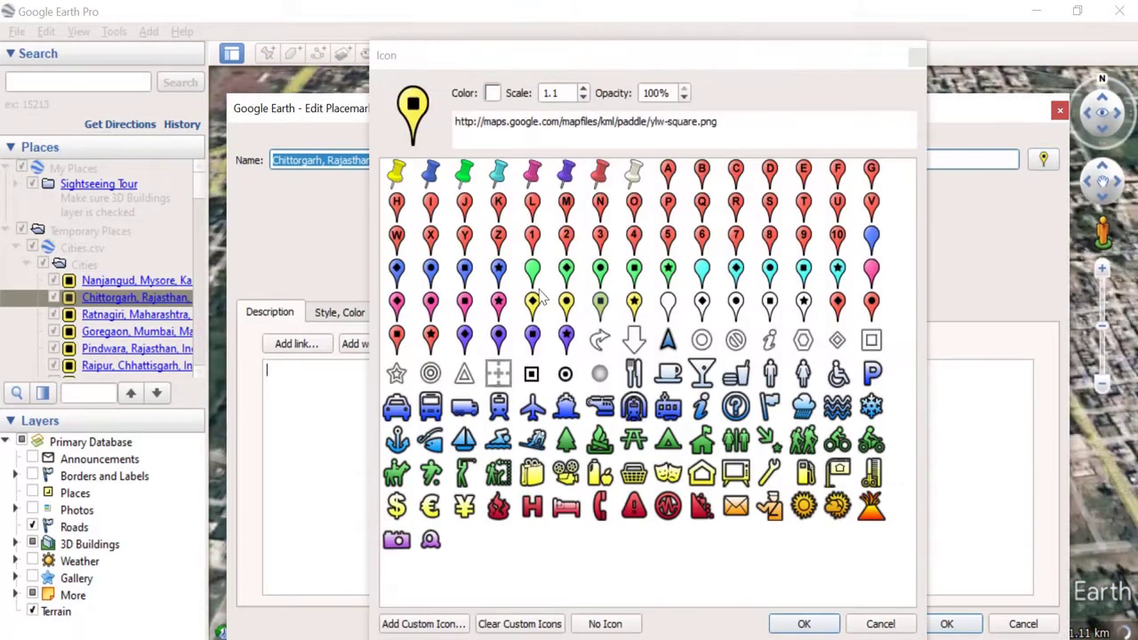
pyautogui.click(531, 204)
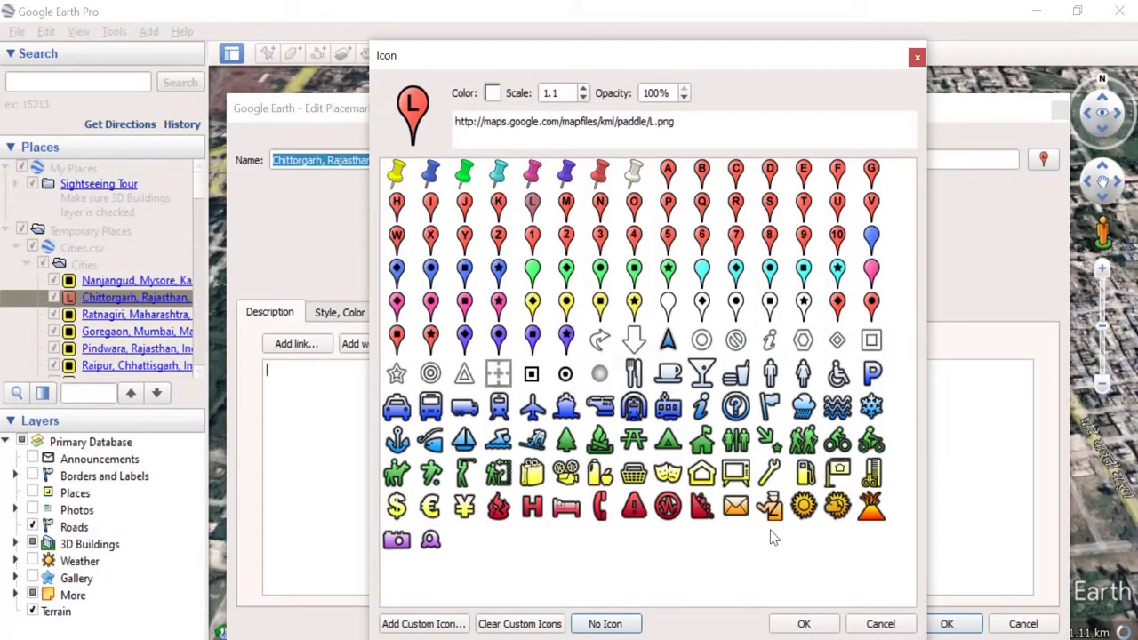
pyautogui.click(735, 170)
pyautogui.click(804, 623)
pyautogui.click(947, 624)
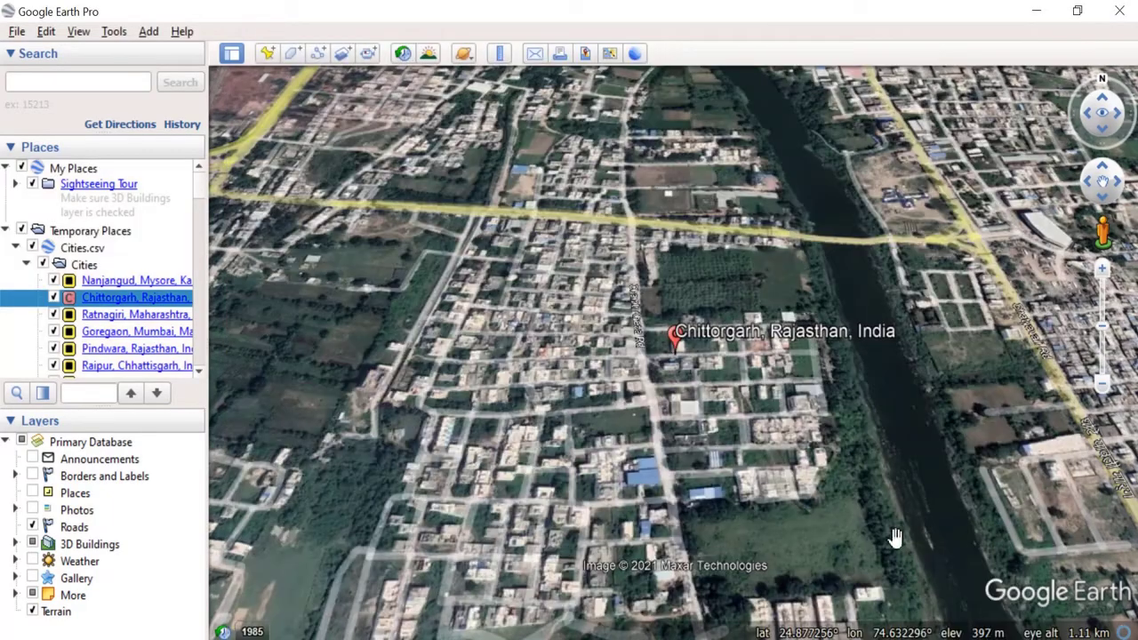
# Compare the Chittorgarh marker with the surrounding city markers across western and central India
pyautogui.scroll(-5, 736, 356)
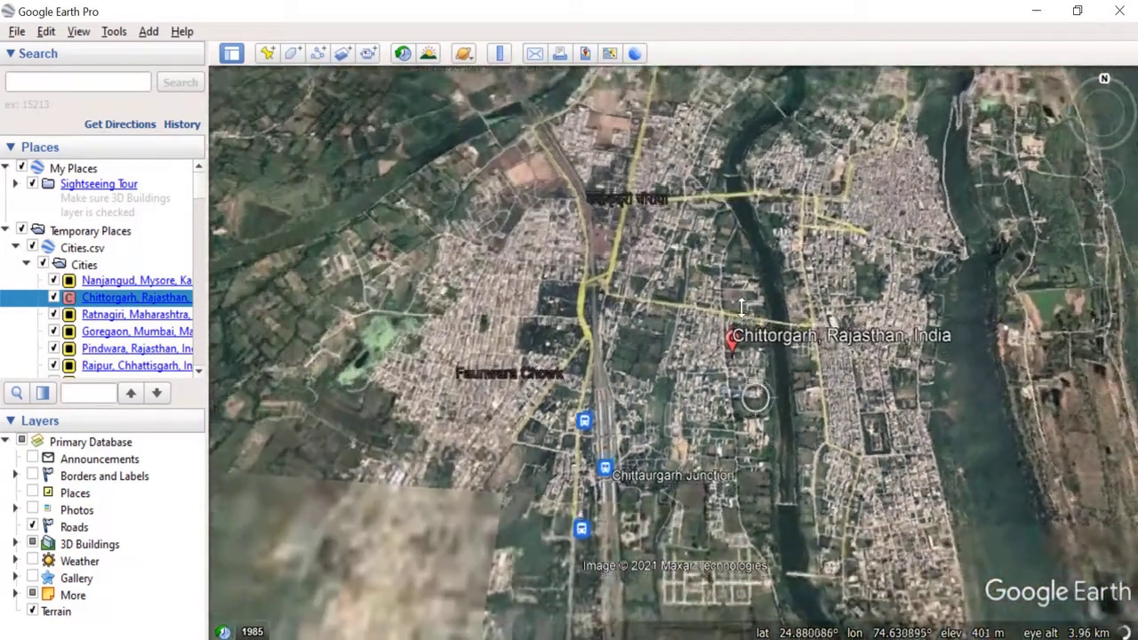
pyautogui.scroll(-5, 776, 390)
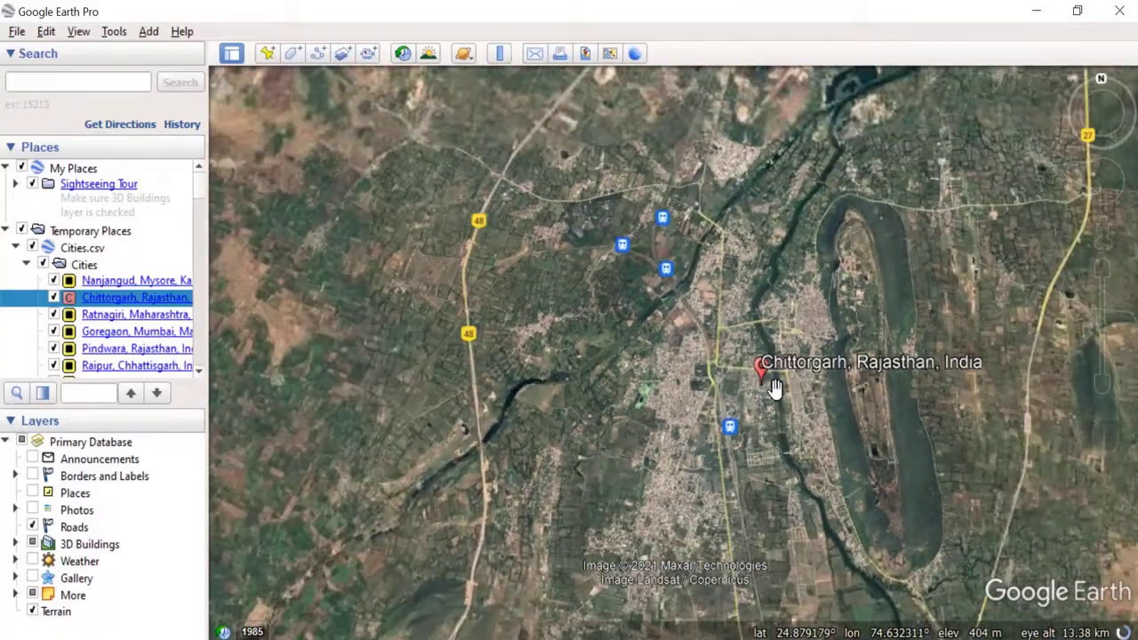
pyautogui.scroll(-5, 826, 415)
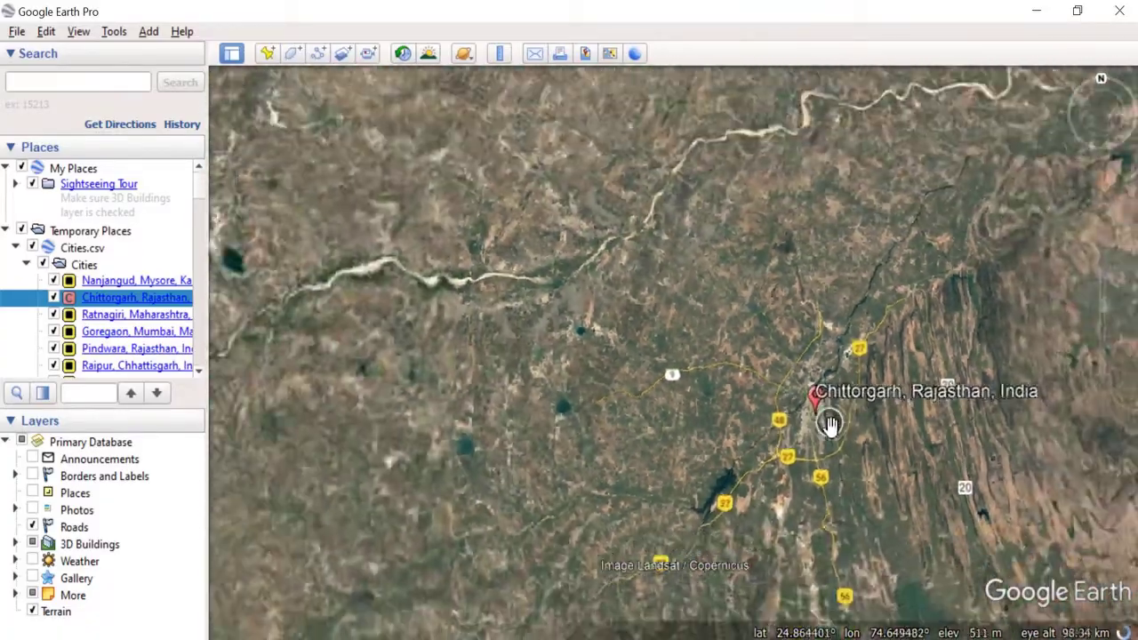
pyautogui.scroll(-3, 829, 424)
pyautogui.moveTo(661, 388); pyautogui.dragTo(466, 217)
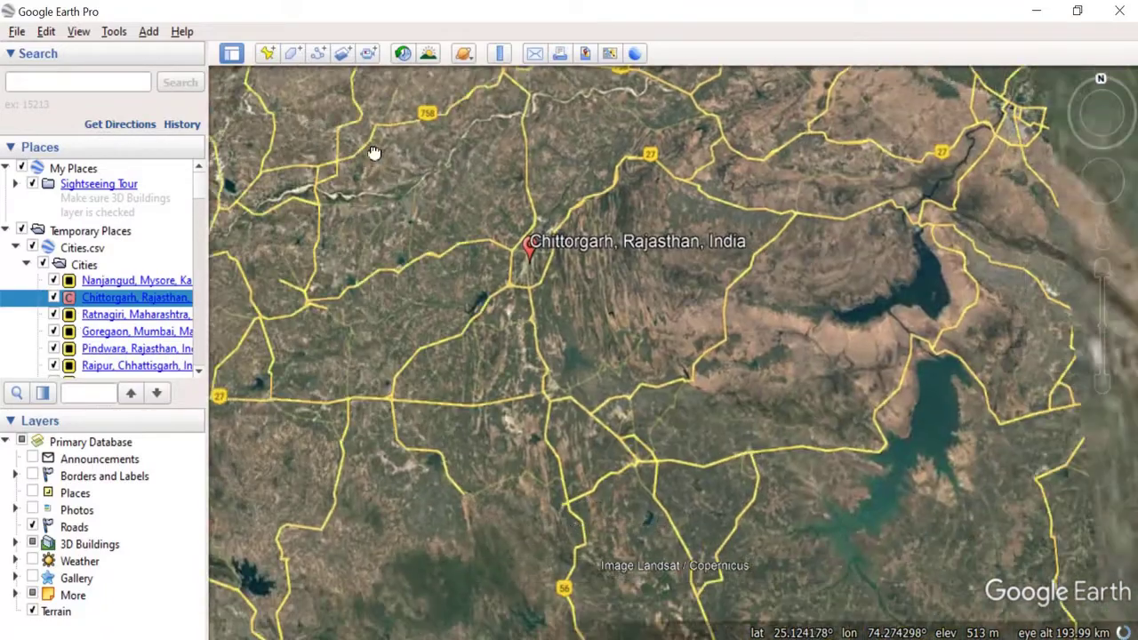
pyautogui.scroll(-3, 516, 249)
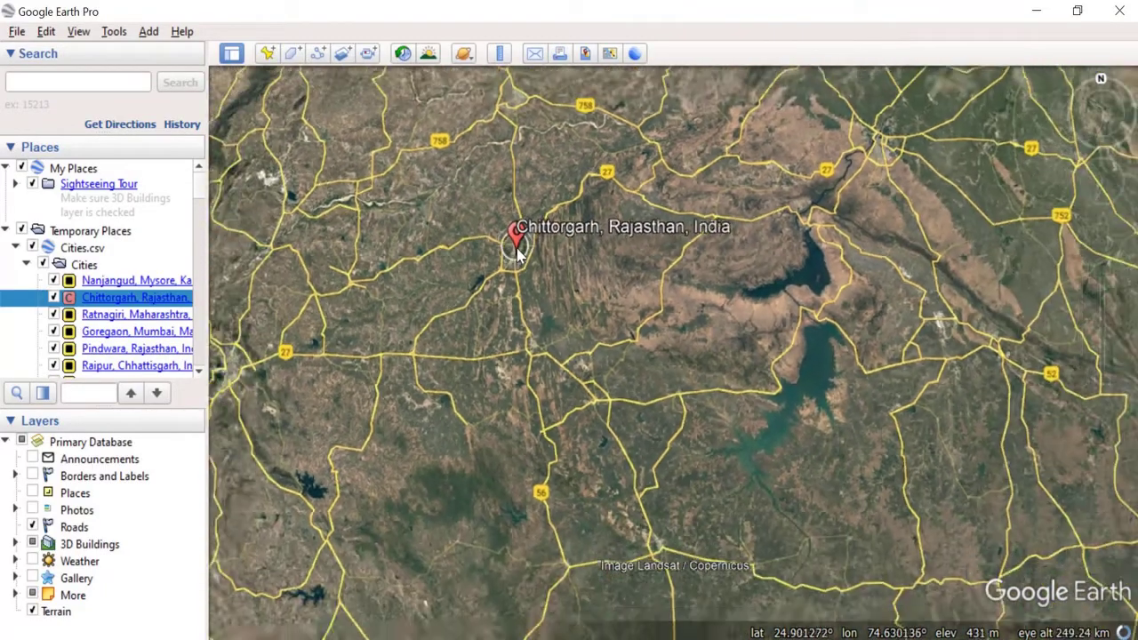
pyautogui.scroll(-5, 516, 247)
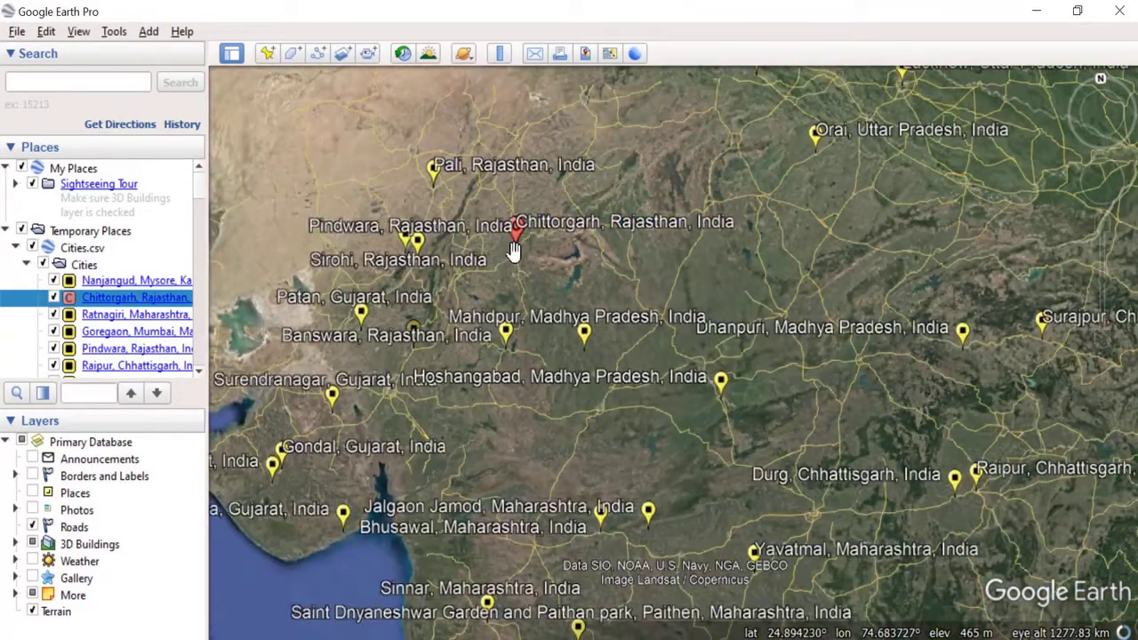